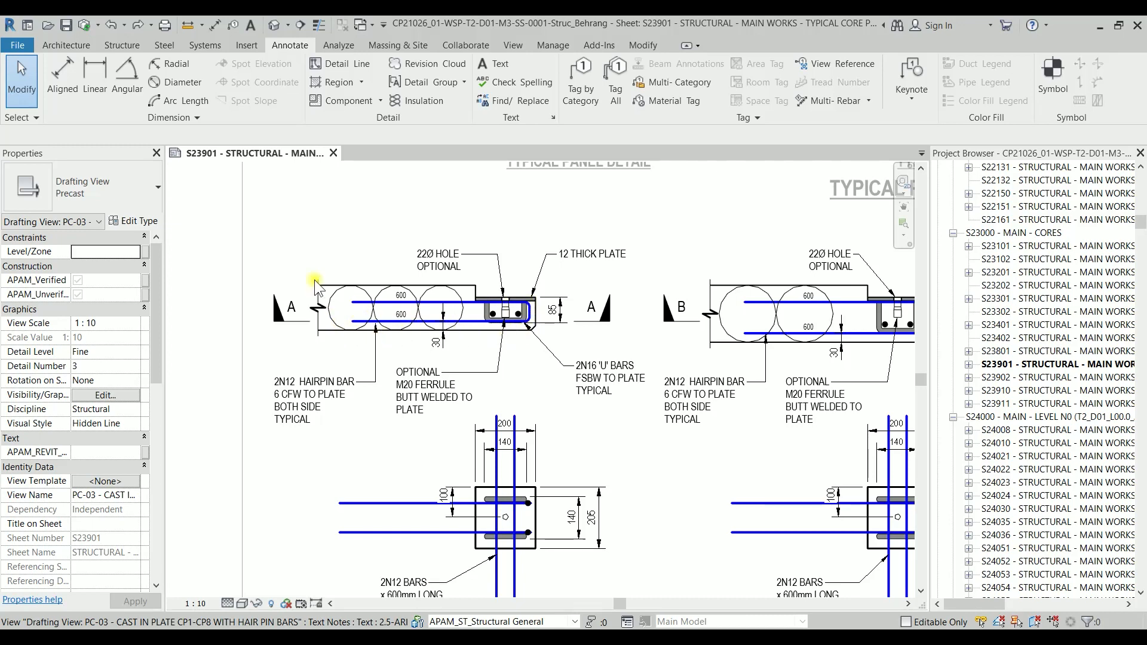
Examine the CP1 cast-in plate detail in section A-A, including its hairpin bars, U bars and plan view.
middle_drag(311, 265, 296, 202)
scroll(525, 354, down, 4)
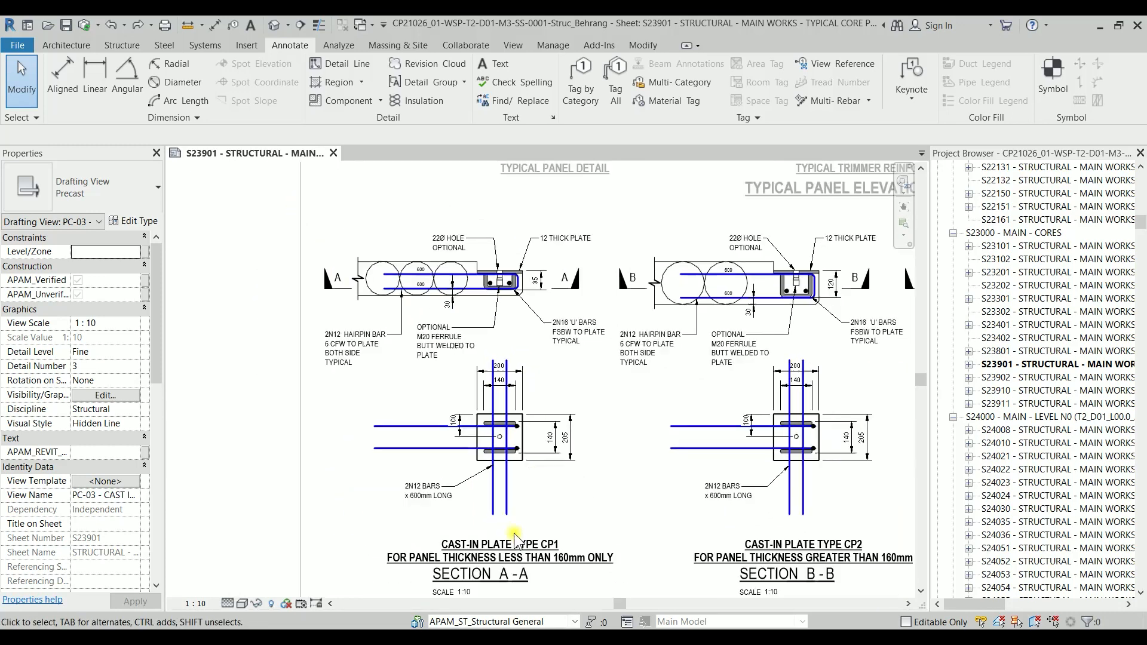
middle_drag(539, 530, 484, 487)
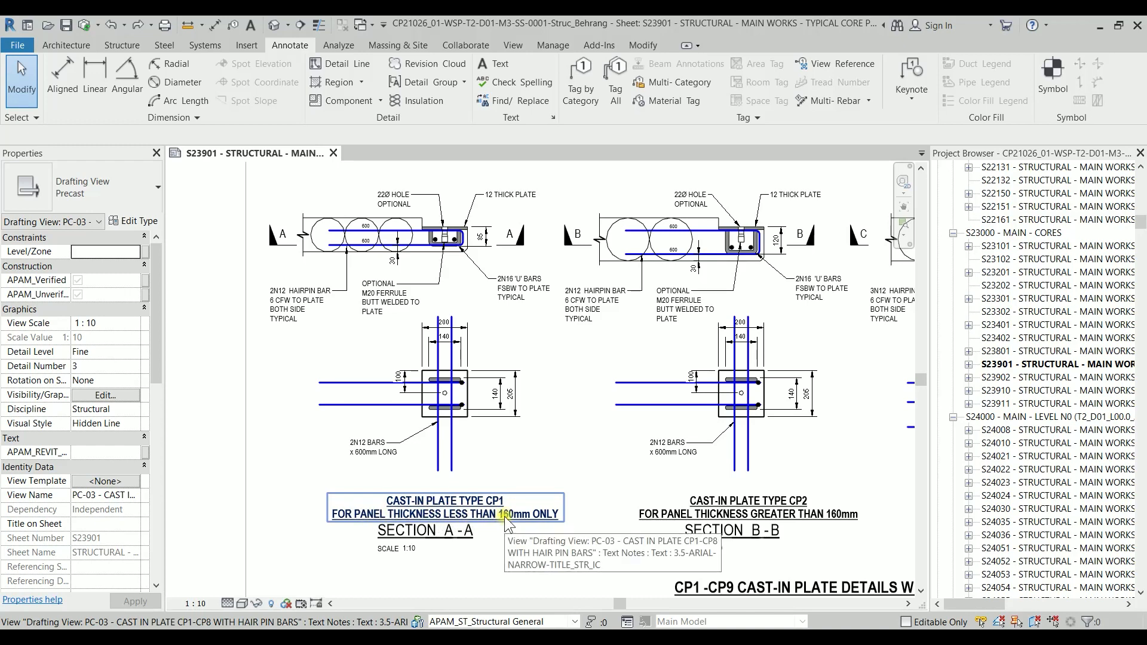
scroll(361, 229, up, 3)
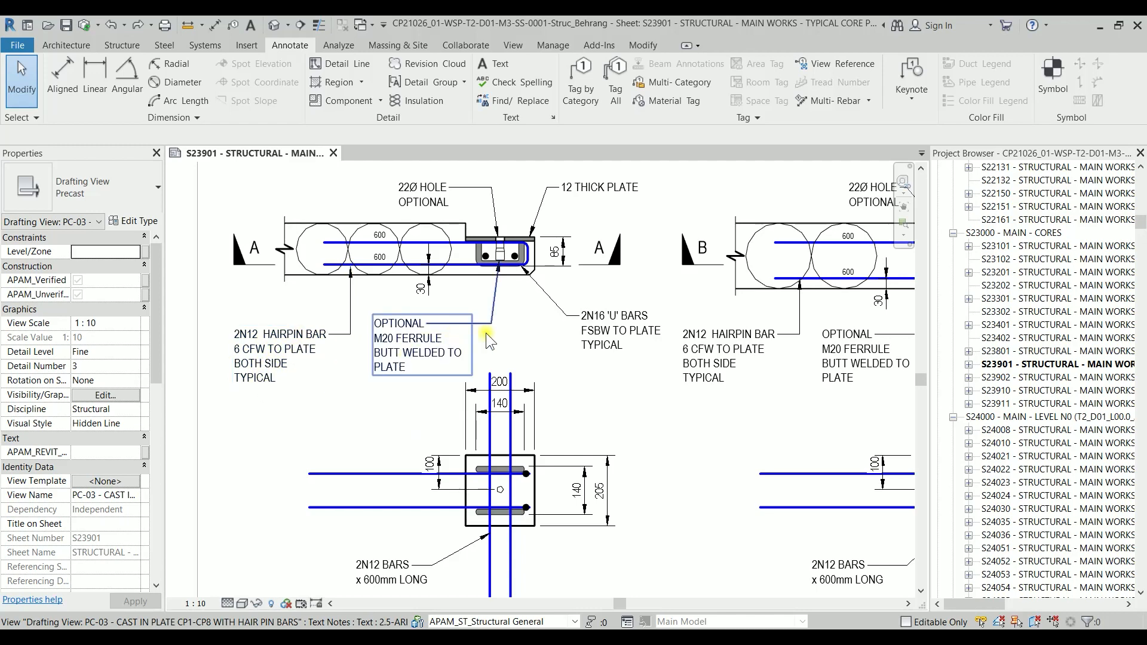
middle_drag(592, 360, 627, 382)
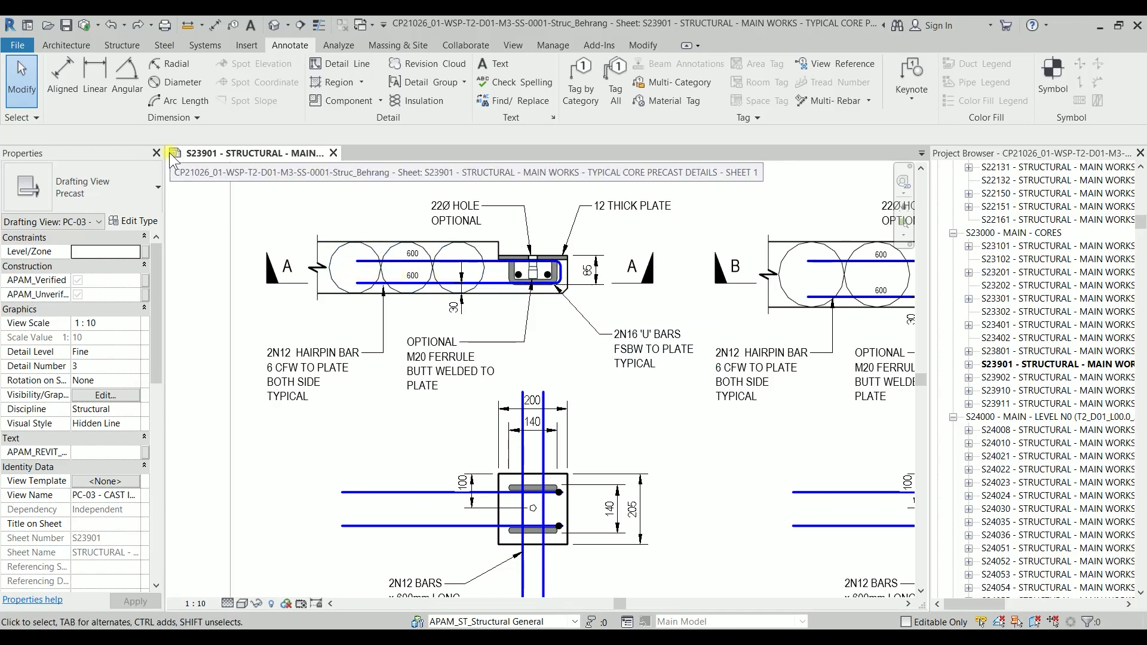
Create a new family from the Metric Detail Item line based template.
click(18, 47)
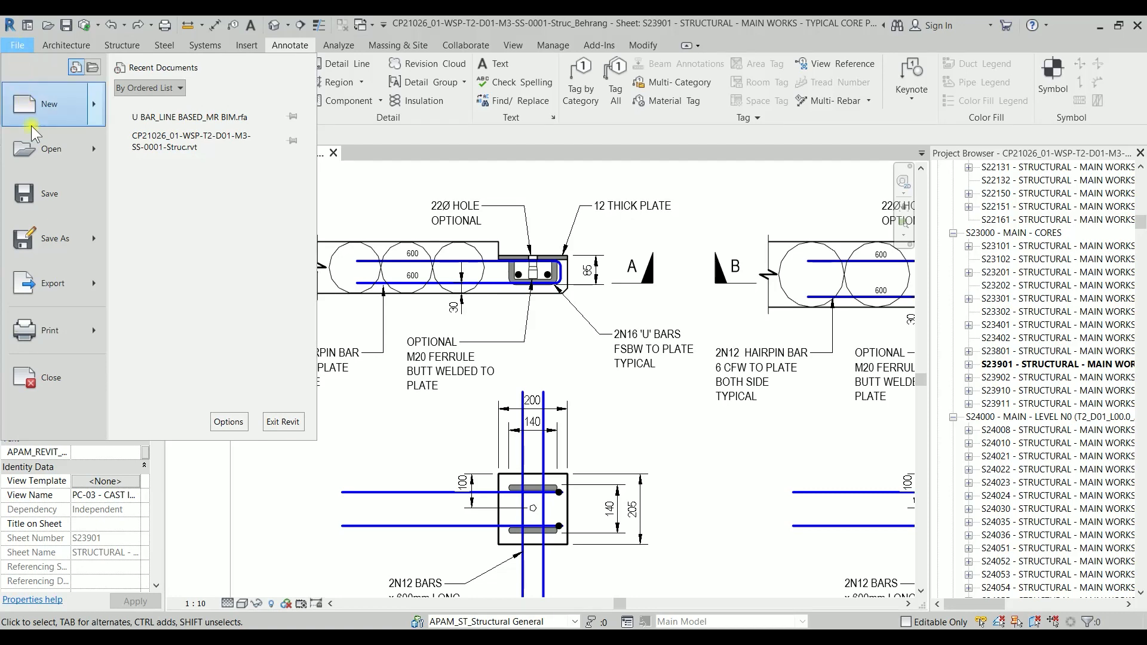
mouse_move(51, 107)
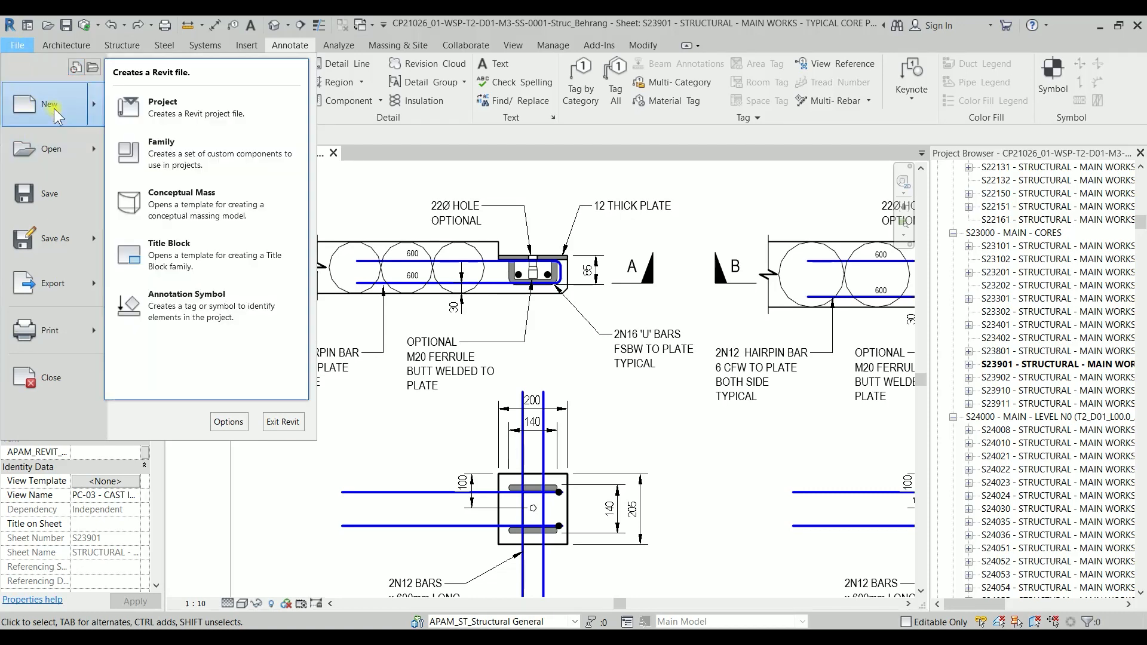
click(174, 141)
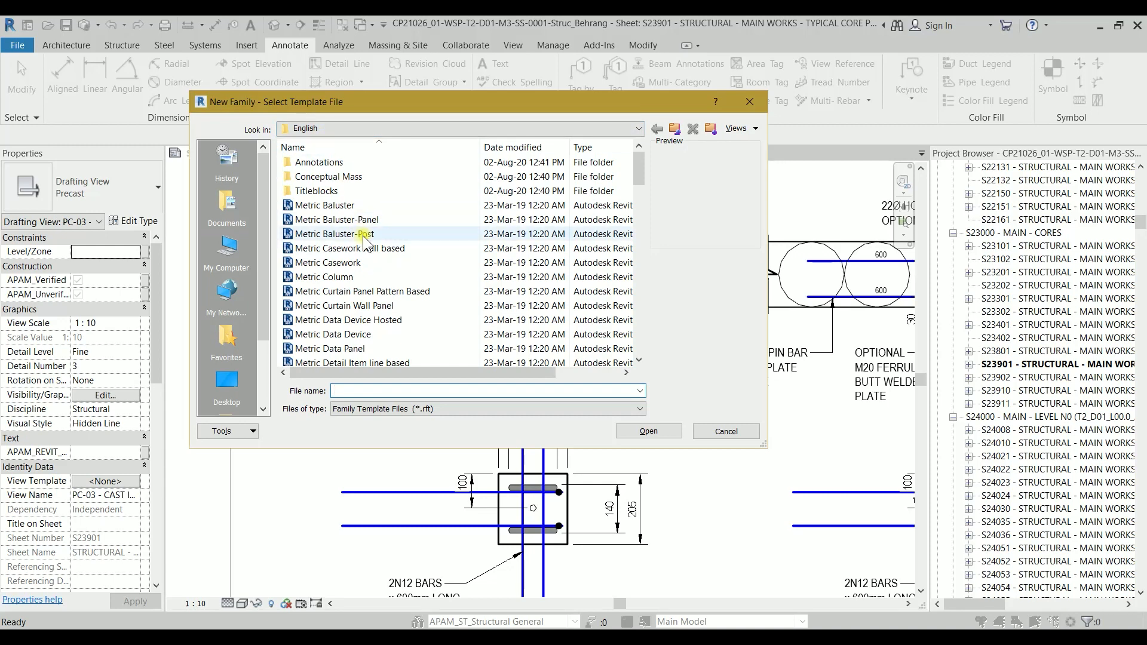
scroll(364, 239, down, 2)
scroll(364, 243, down, 1)
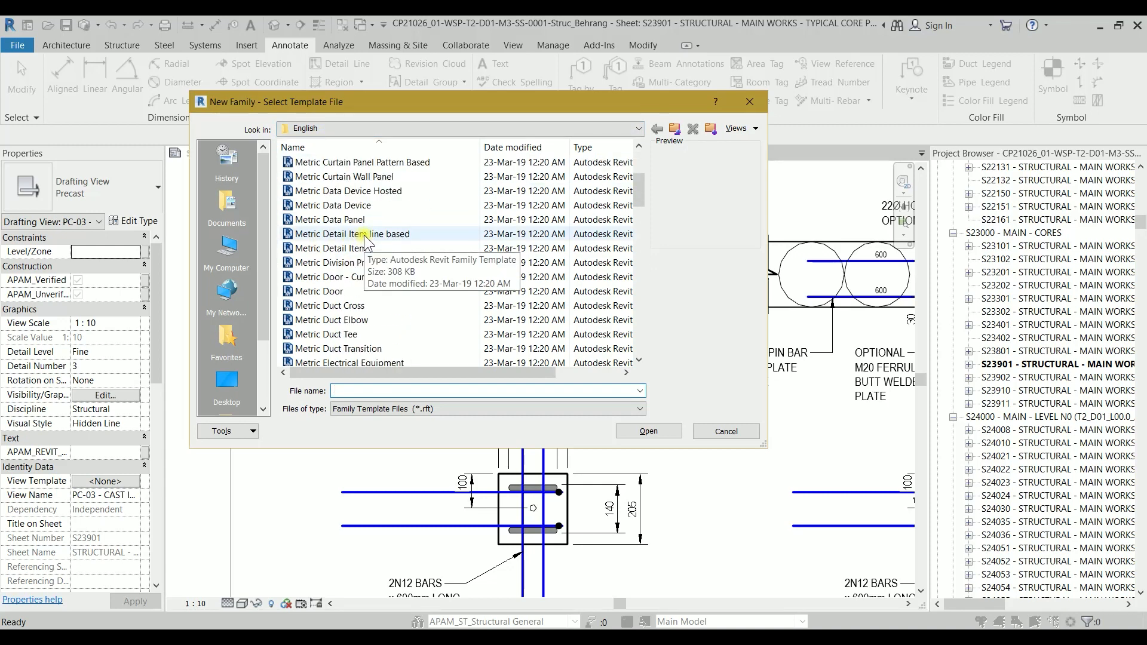
click(364, 235)
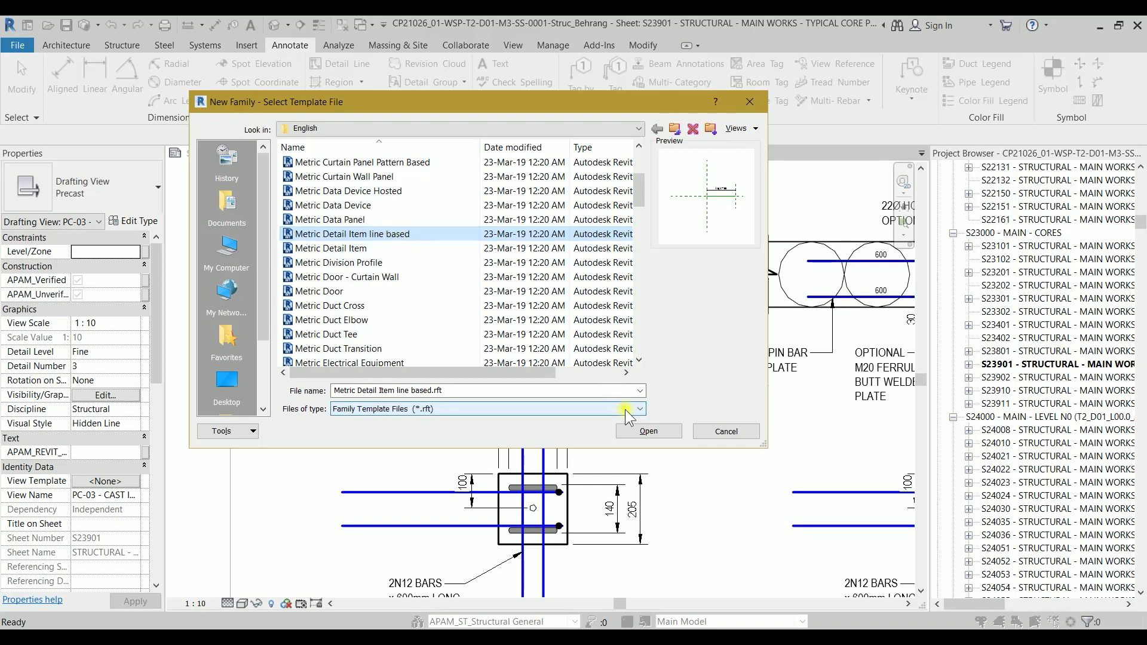
click(650, 431)
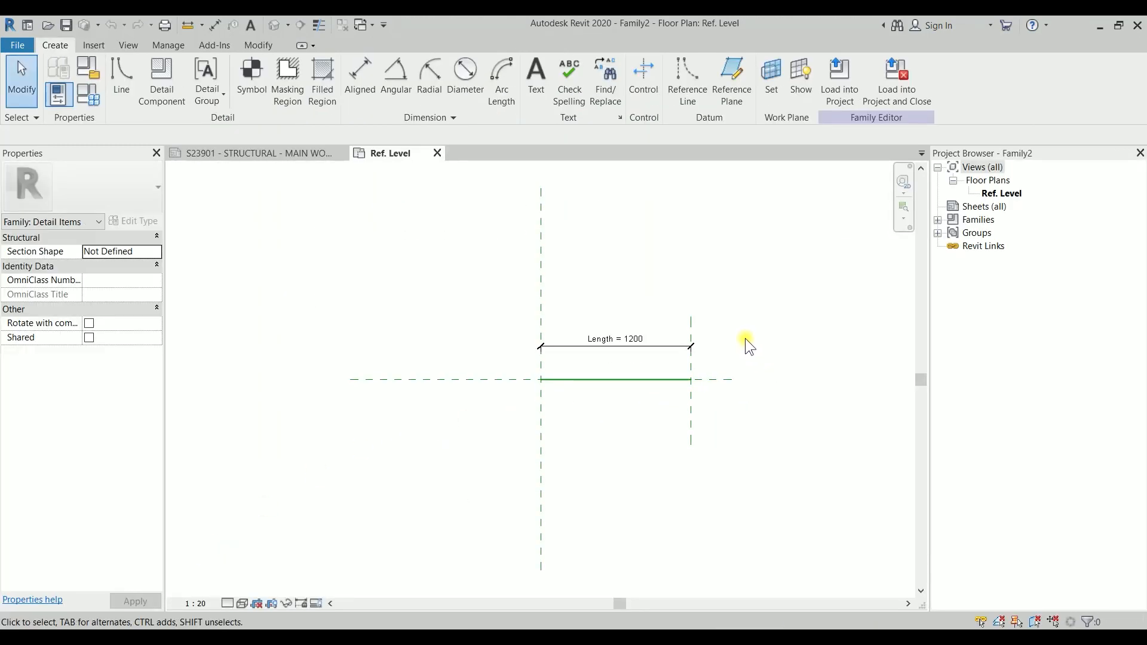
Draw two horizontal reference planes across the length line, one about 150 mm above it and one about 180 mm below.
middle_drag(745, 335, 734, 331)
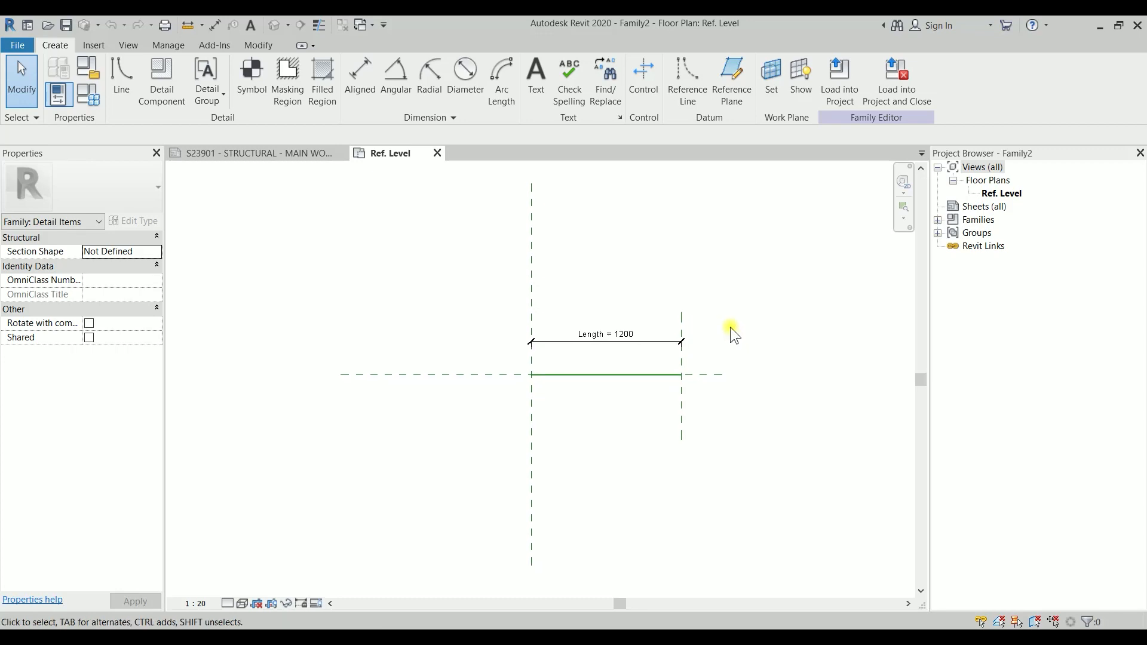
key(r)
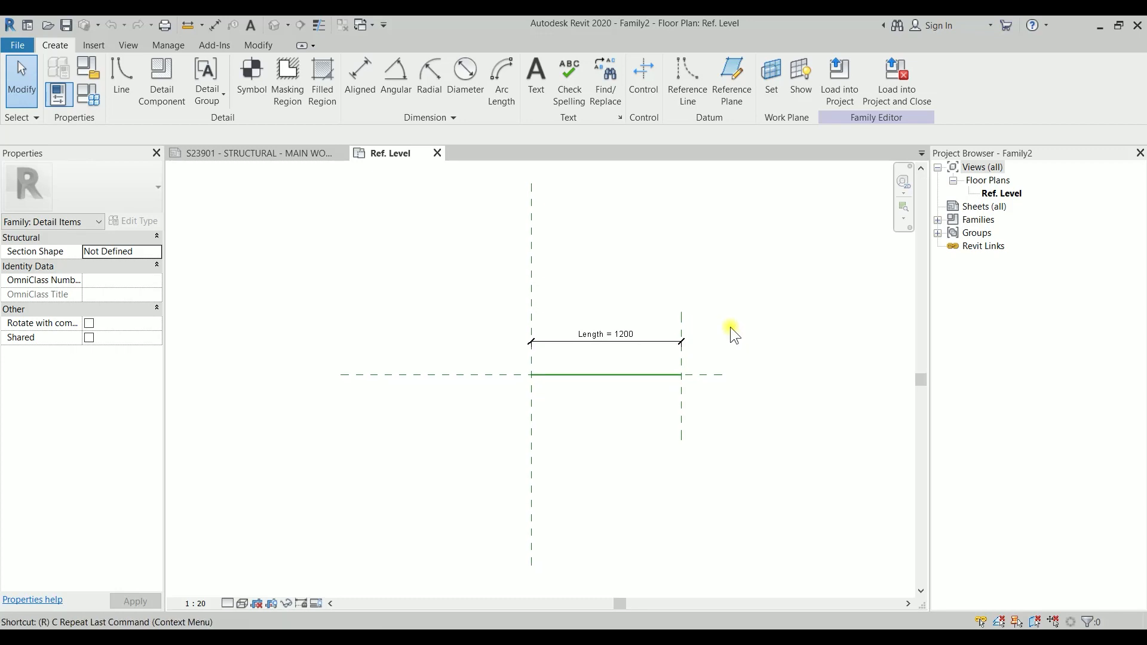
key(p)
scroll(536, 352, up, 3)
click(511, 360)
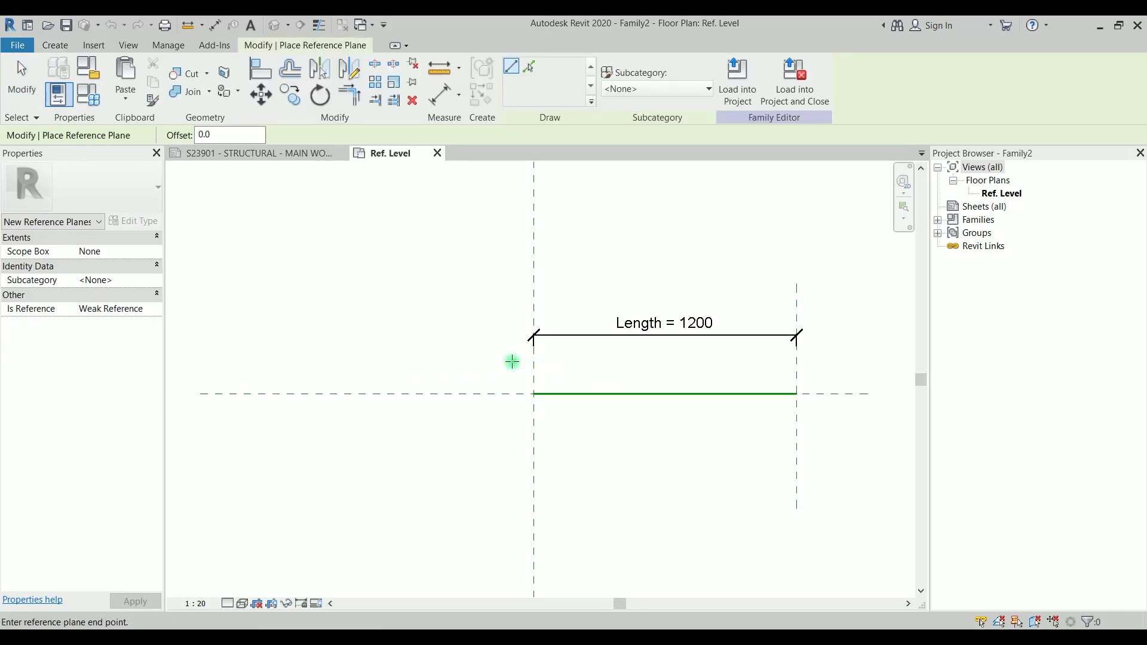
click(848, 359)
middle_drag(842, 431, 715, 379)
click(387, 381)
click(721, 381)
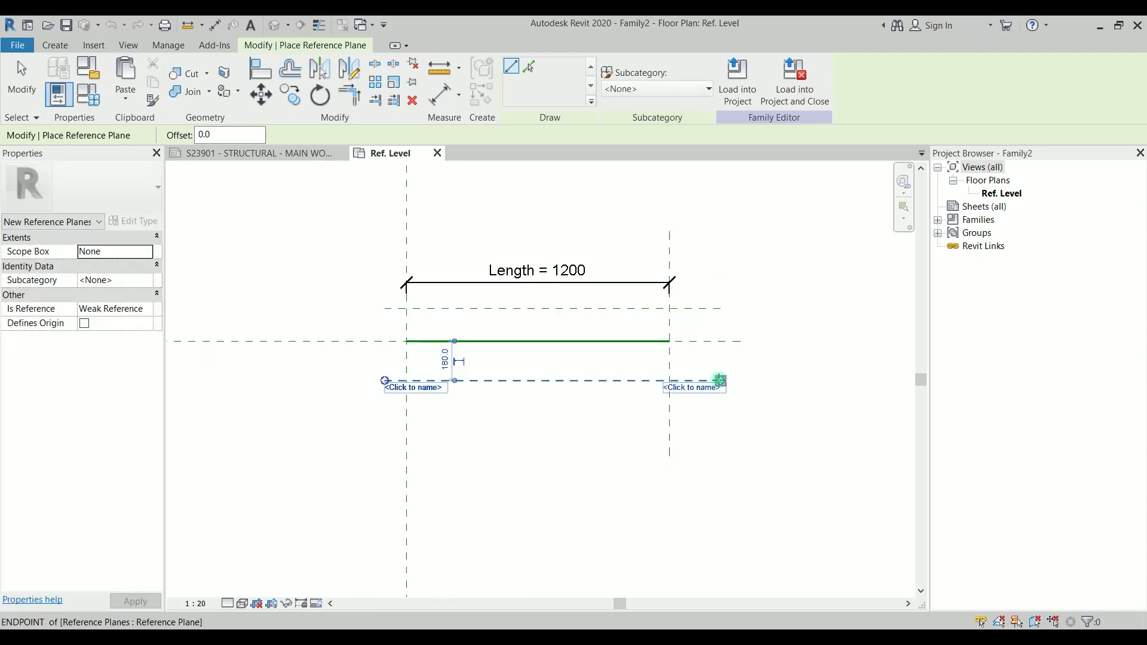
key(Escape)
key(Escape)
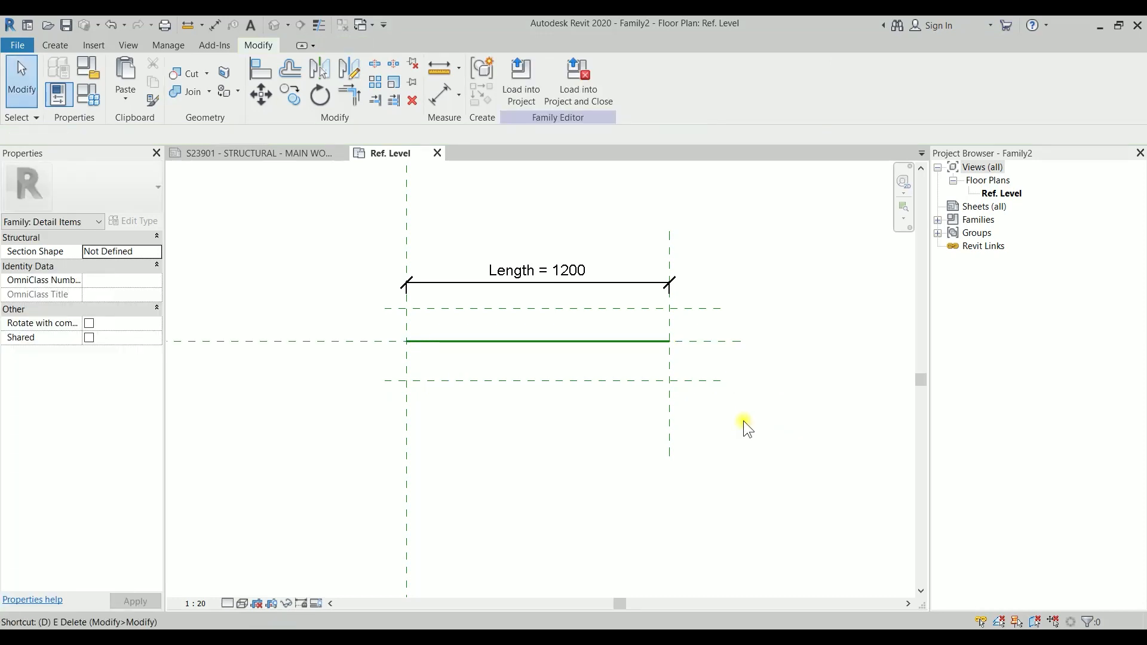
Add a chained aligned dimension across the lower, centre and upper horizontal reference planes and make its segments equal.
key(d)
key(i)
click(713, 381)
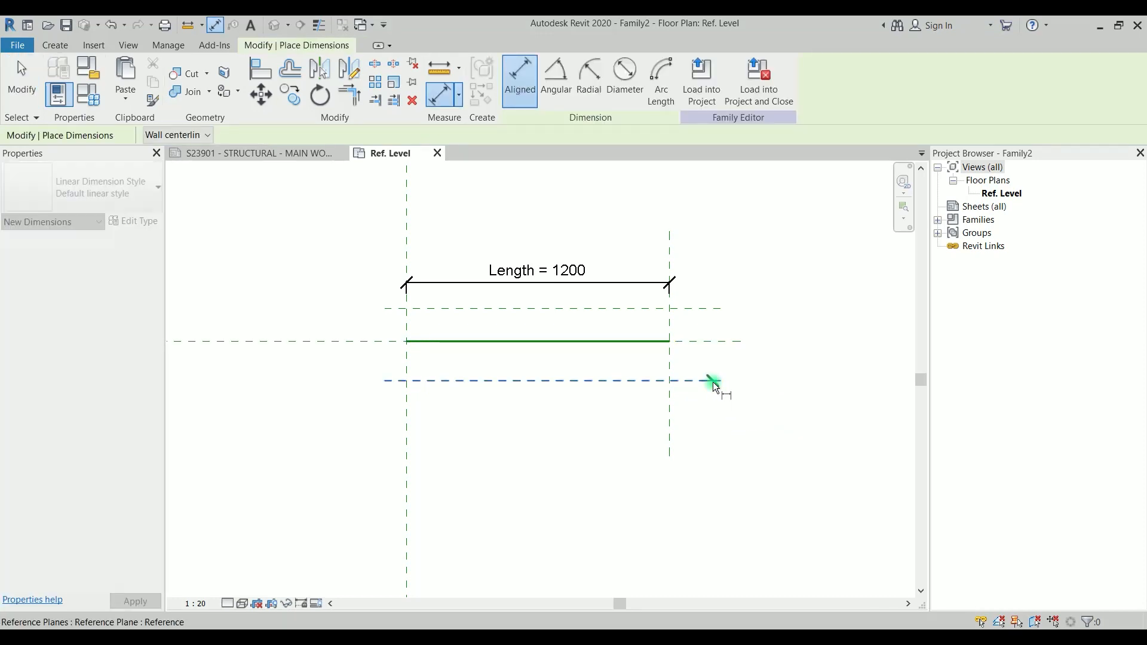
click(708, 342)
click(703, 310)
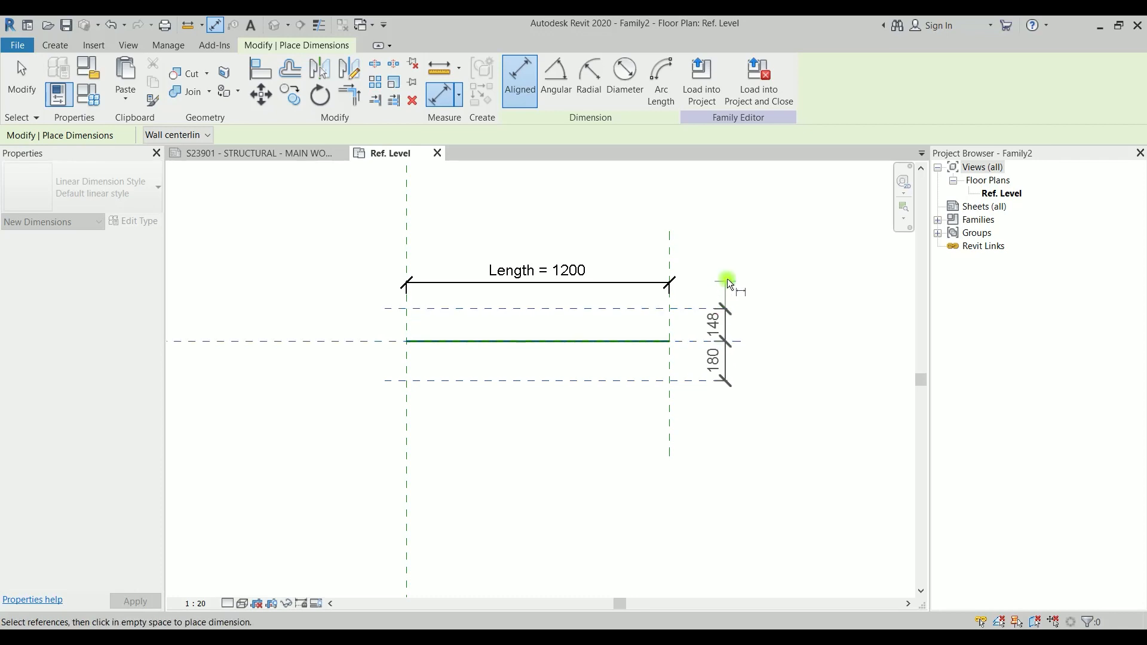
click(747, 234)
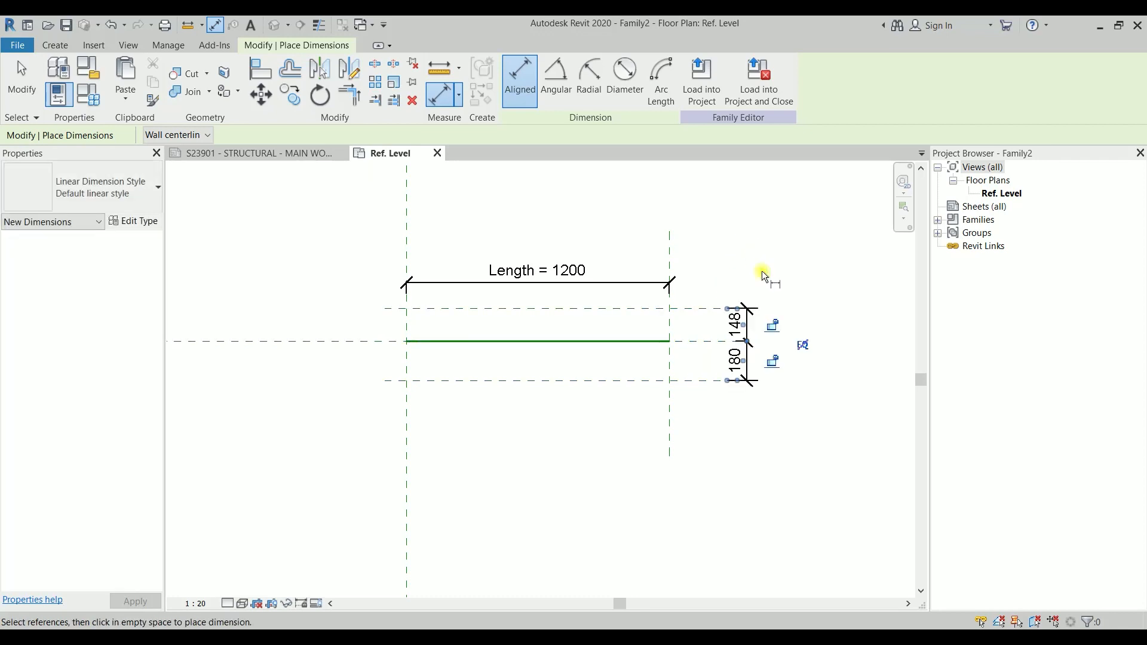
click(804, 347)
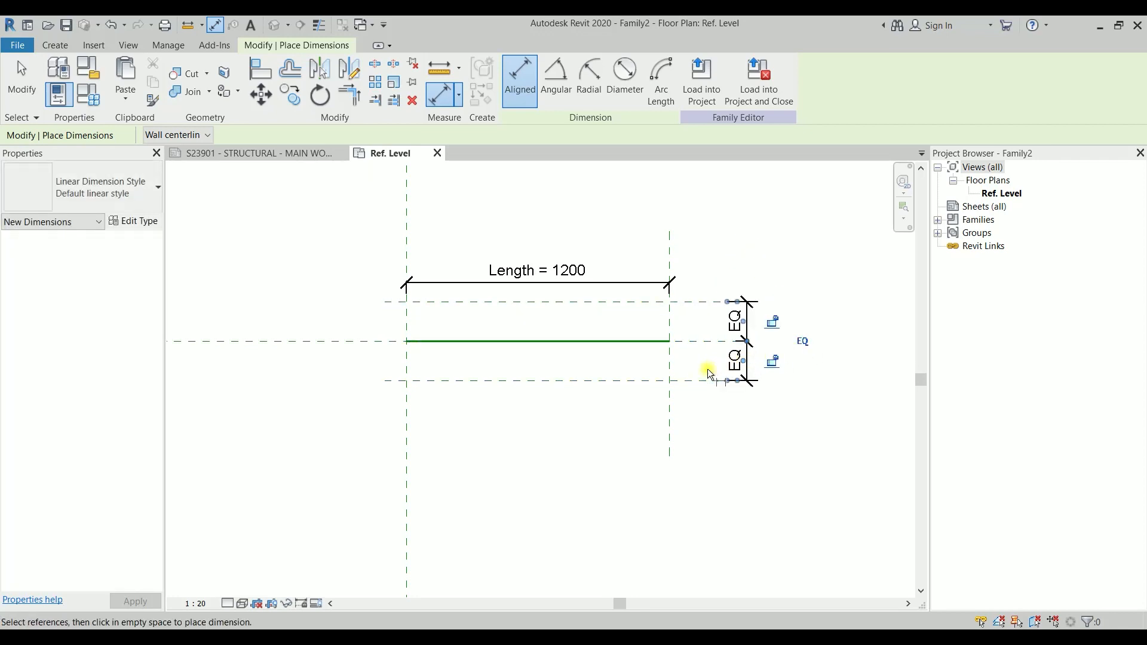
Add an overall aligned dimension between the lower and upper reference planes, outside the equal-spacing dimension.
click(686, 378)
click(691, 302)
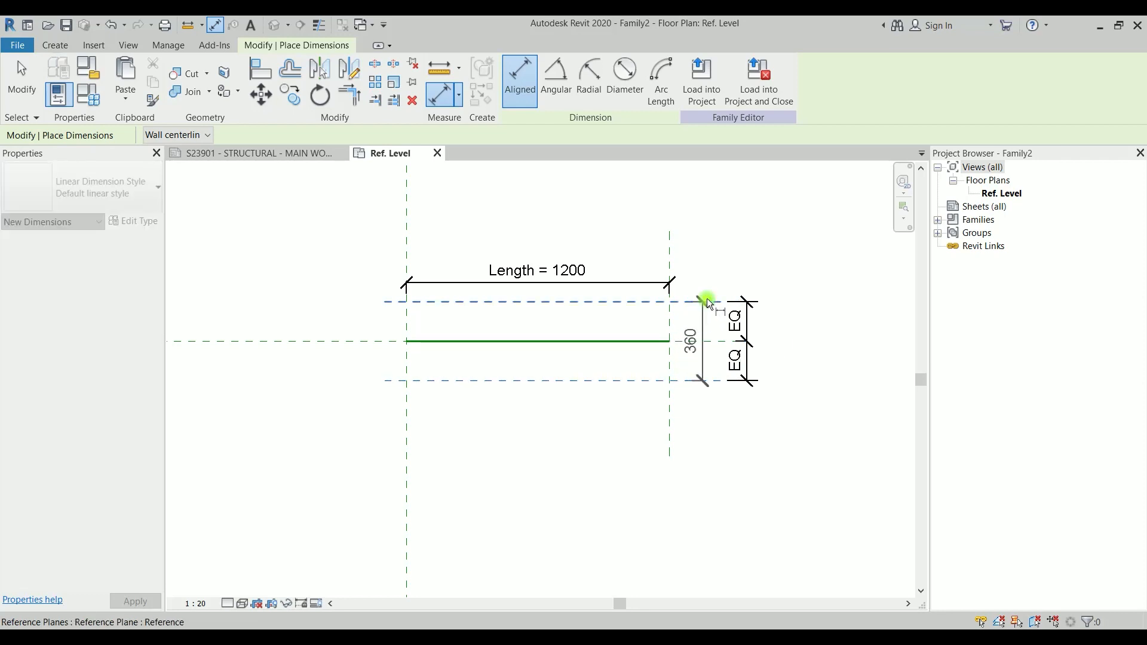
click(812, 269)
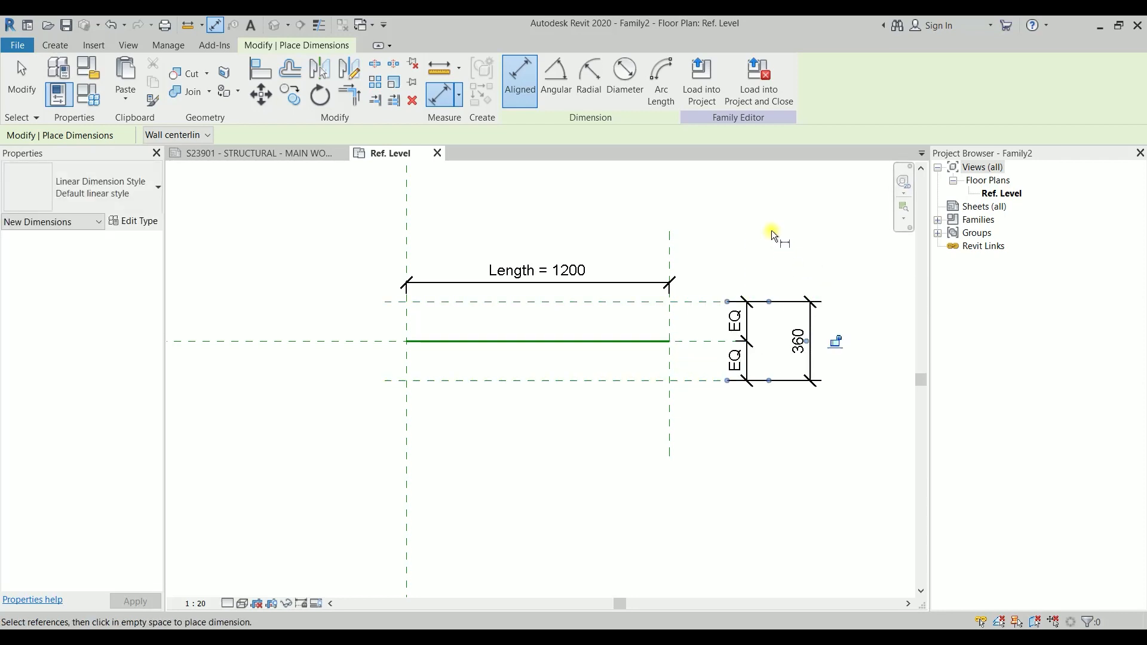
key(Escape)
key(Escape)
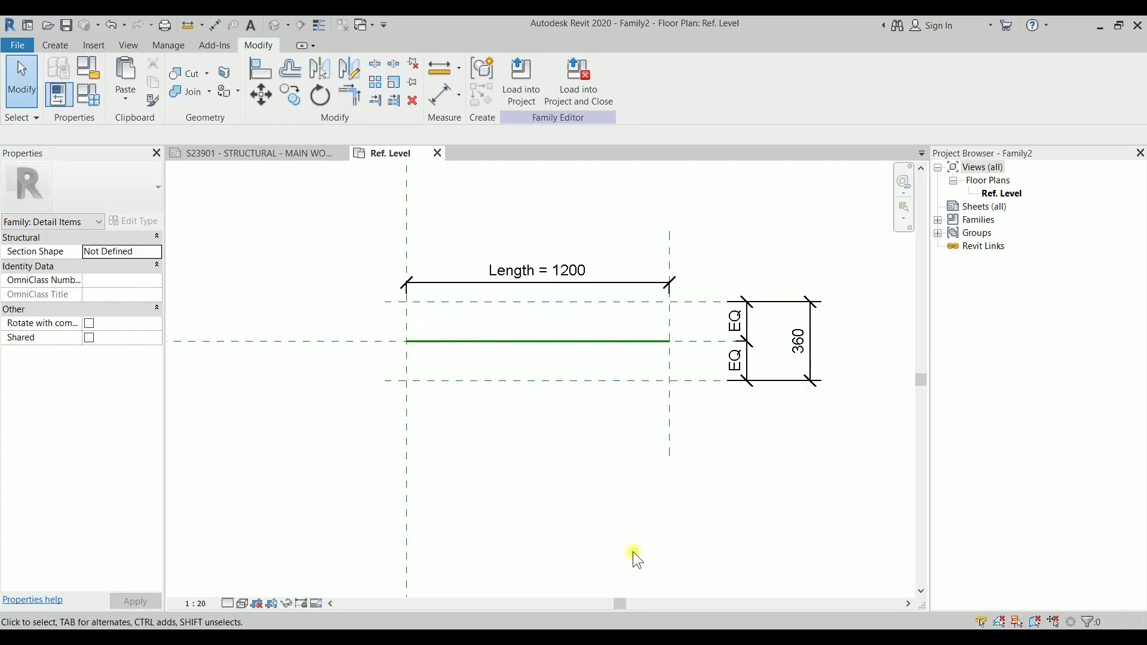
Label the overall dimension between the outer reference planes with a new instance family parameter named W.
click(805, 341)
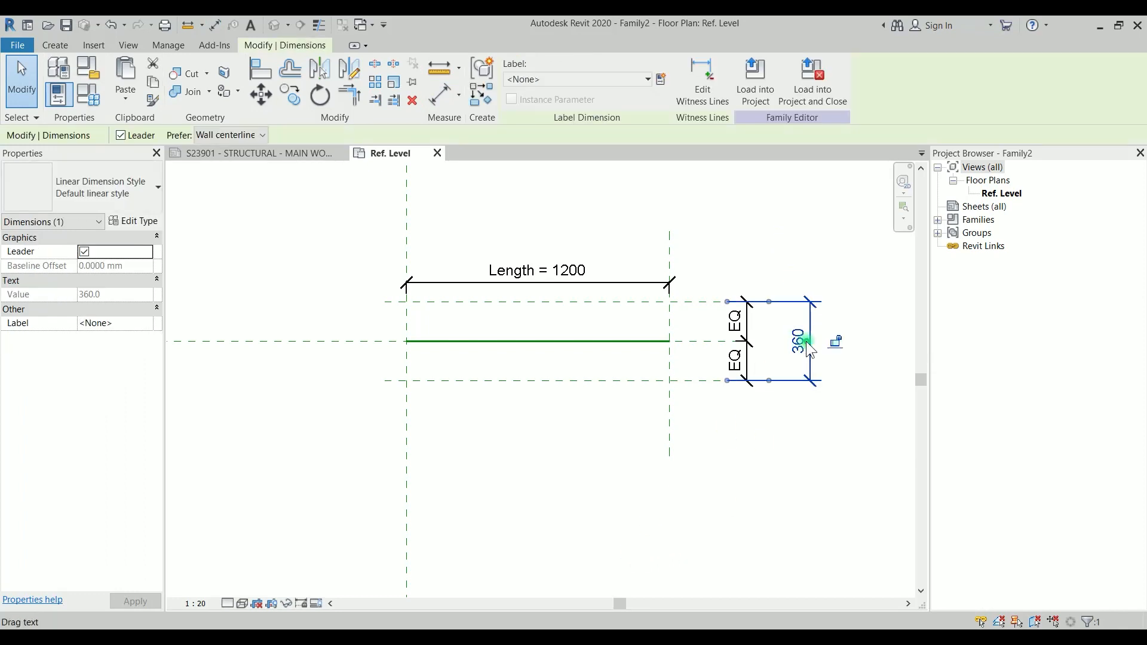
click(663, 81)
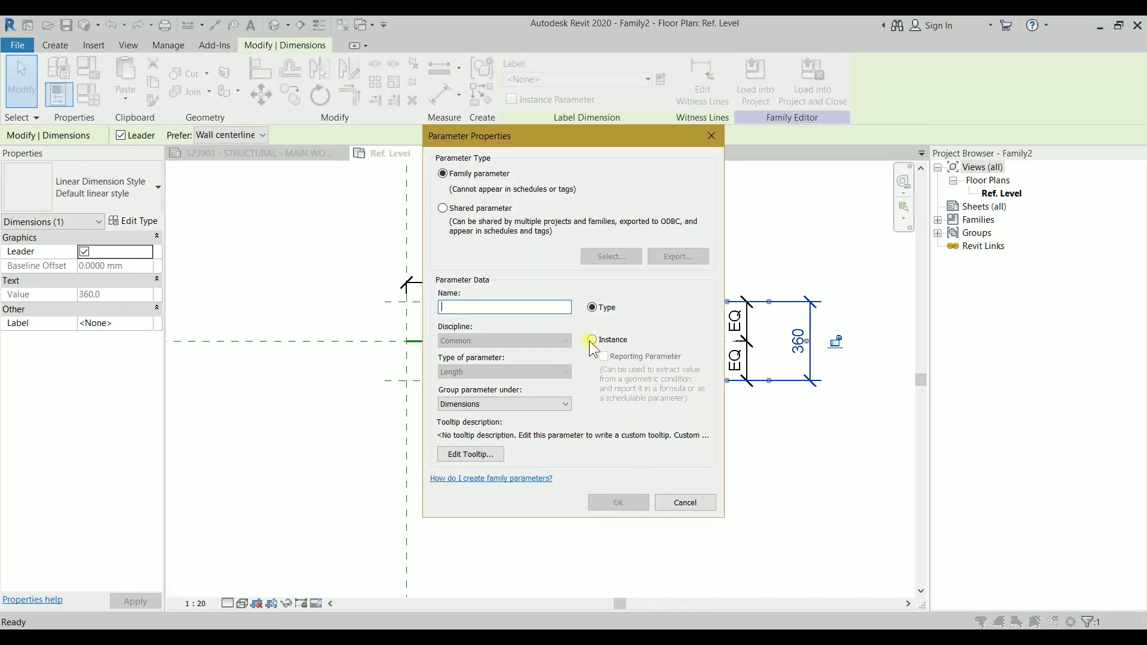
click(594, 339)
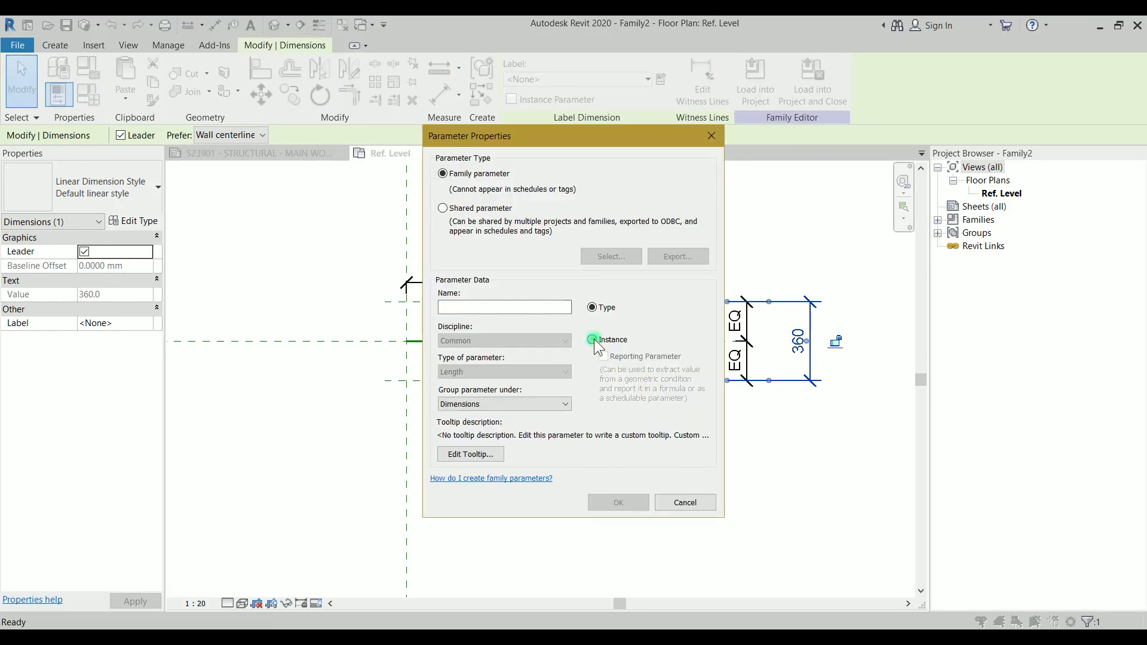
click(512, 307)
text(W)
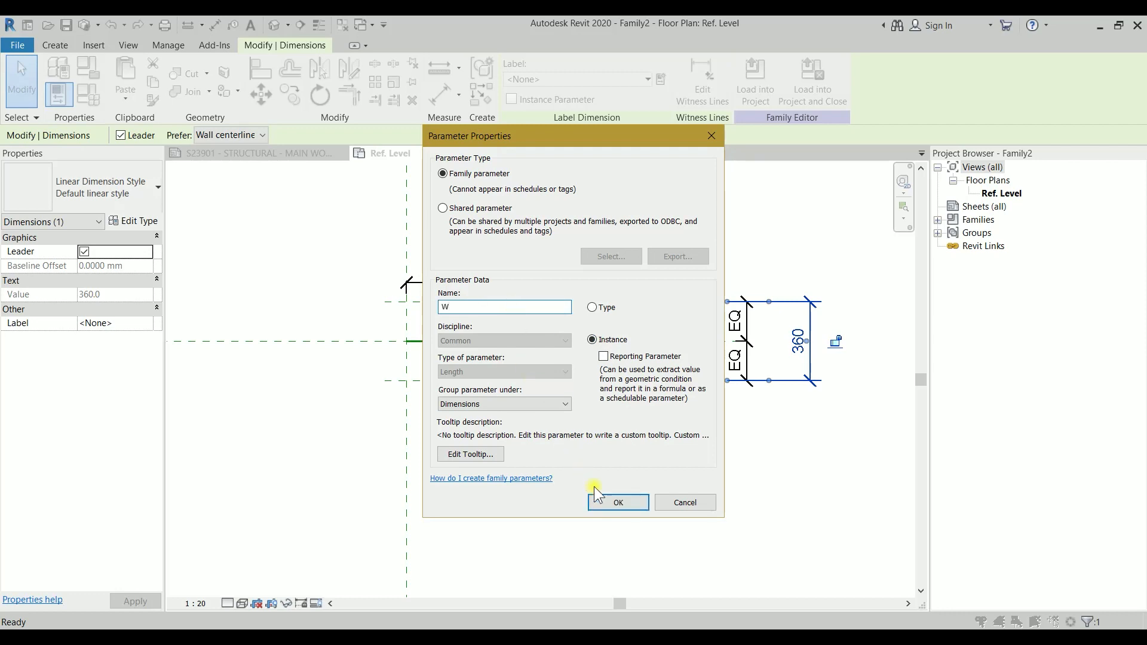
click(612, 502)
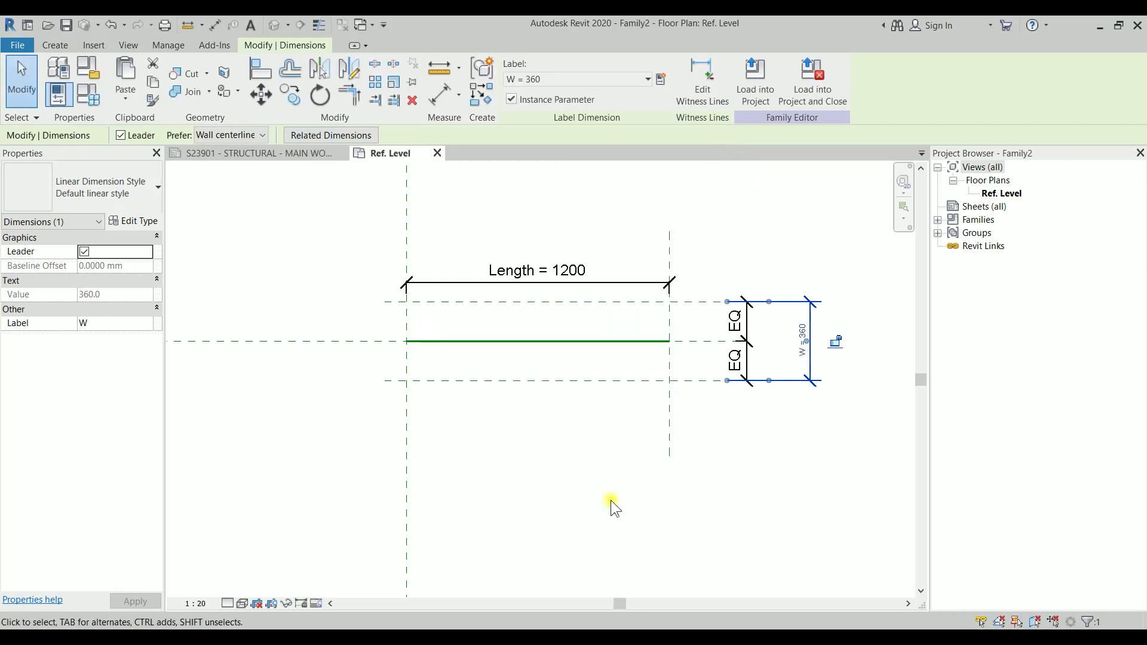
click(744, 451)
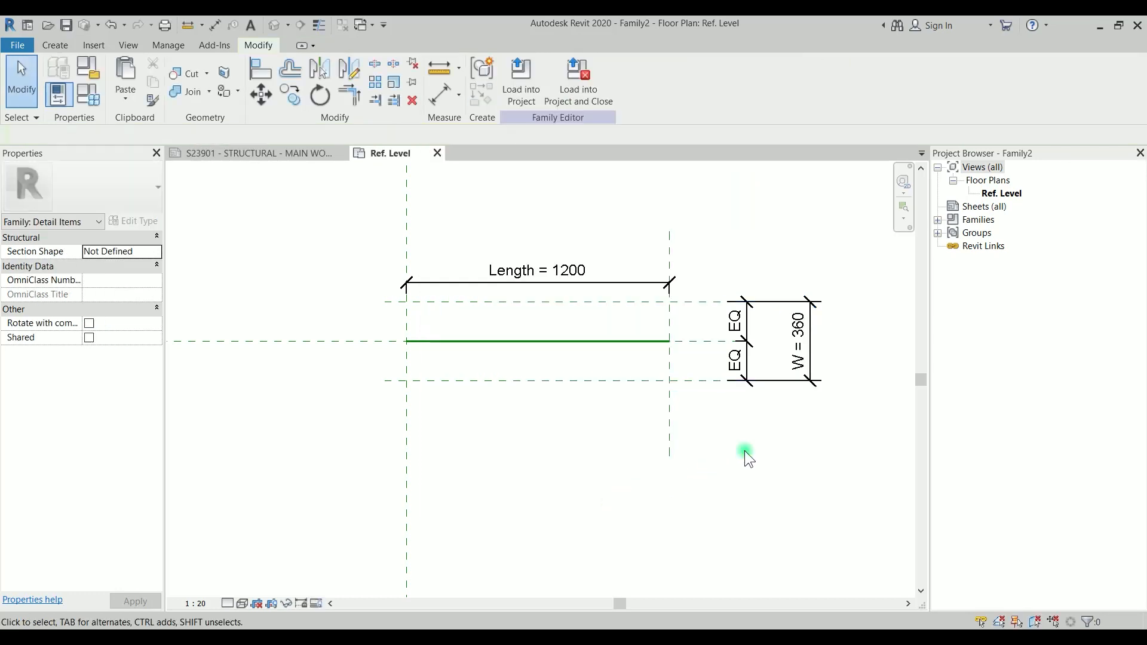
Draw three connected detail lines along the upper, right and lower reference planes, forming a U open at the left end.
click(64, 46)
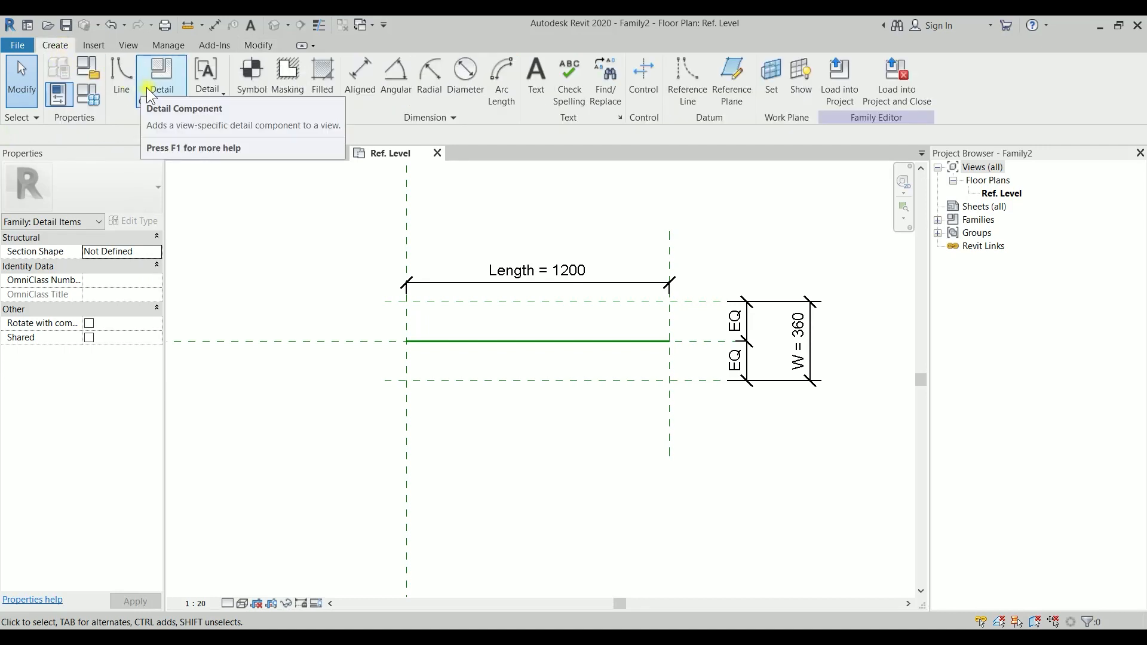
click(122, 87)
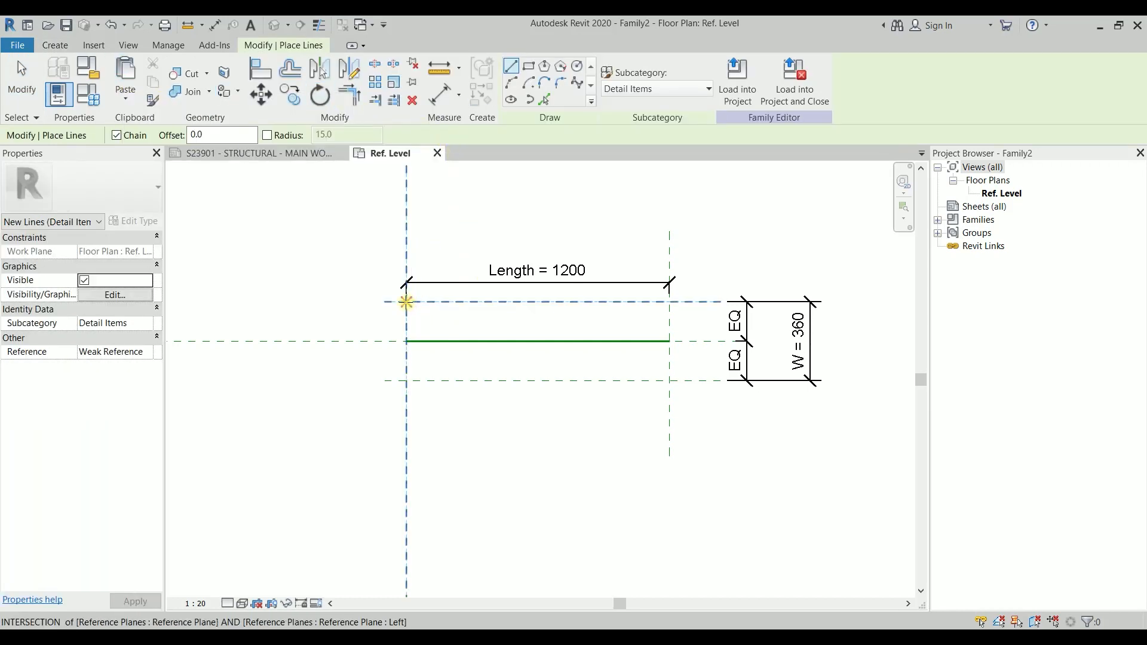
click(406, 302)
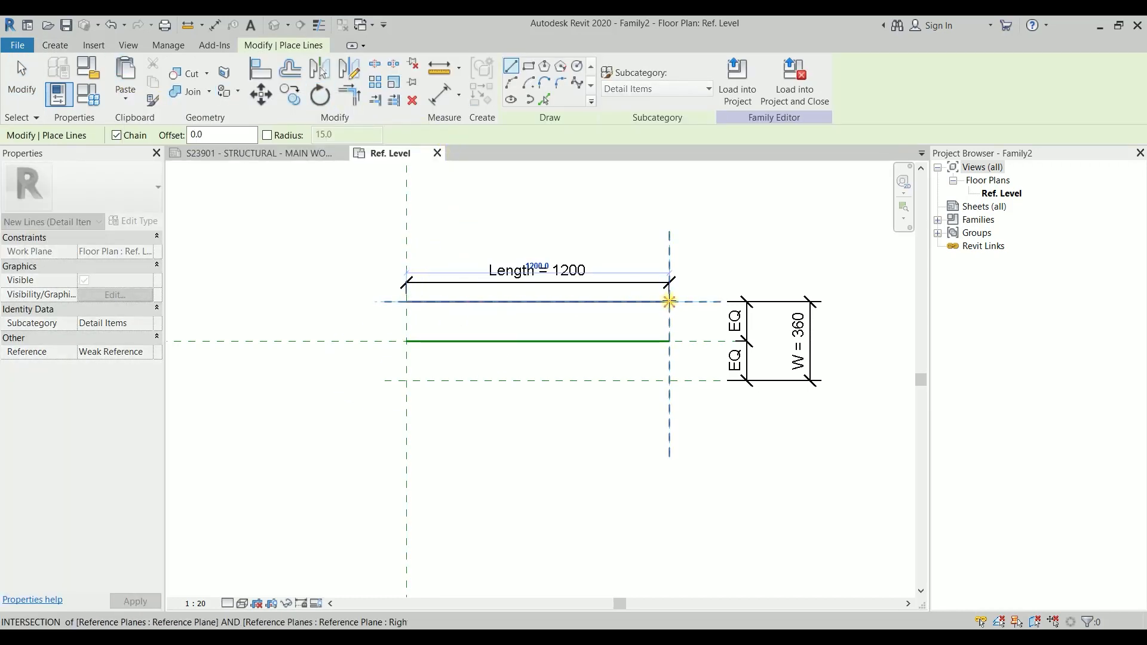
click(669, 301)
click(671, 381)
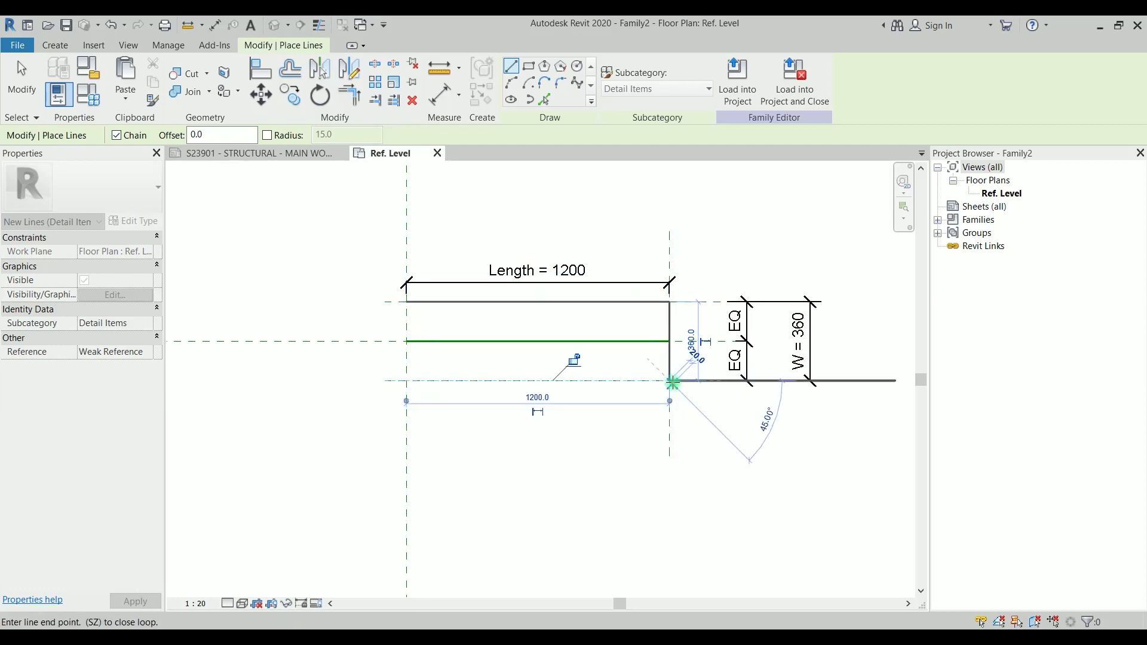
click(406, 380)
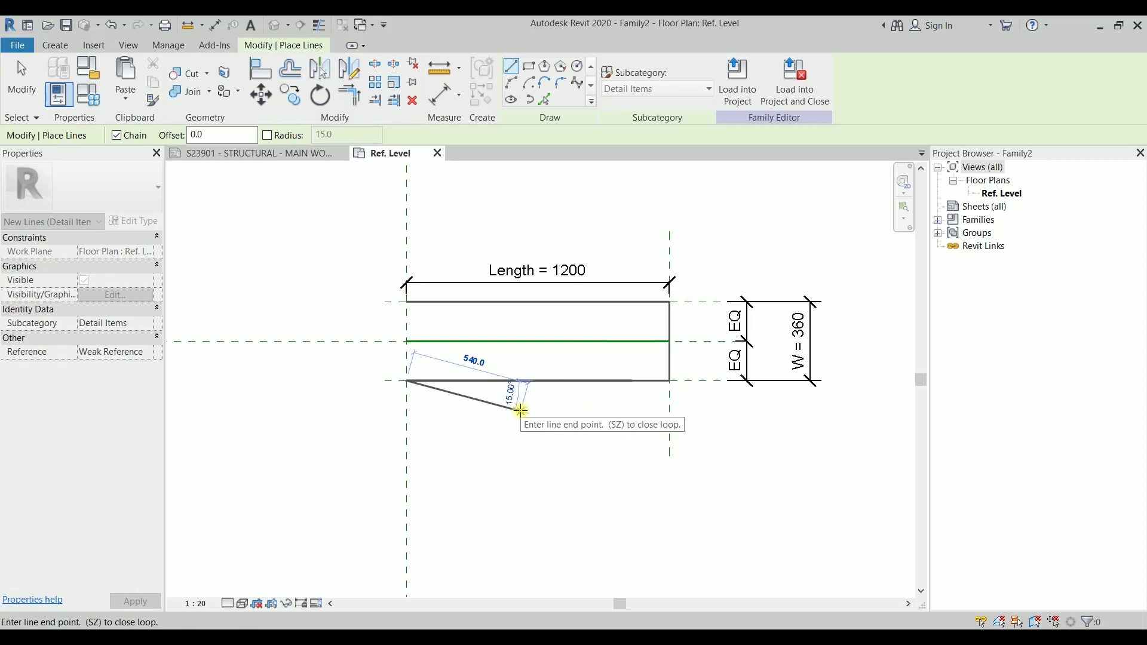
key(Escape)
key(Escape)
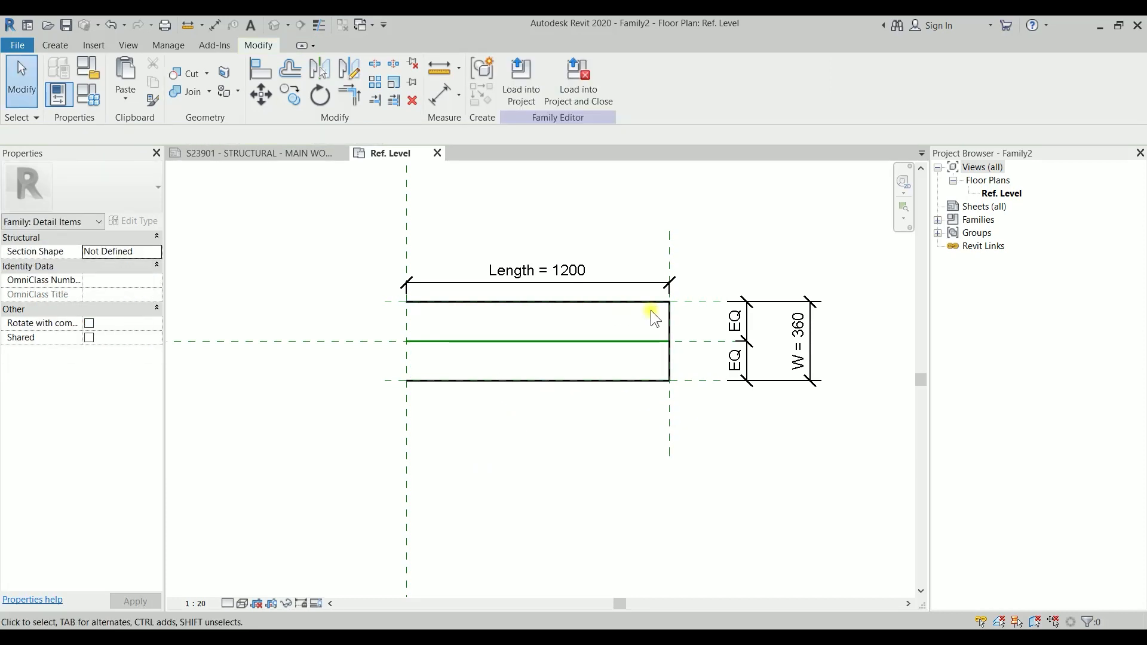
Align the upper, right and lower detail lines to their reference planes and lock each alignment.
key(a)
key(l)
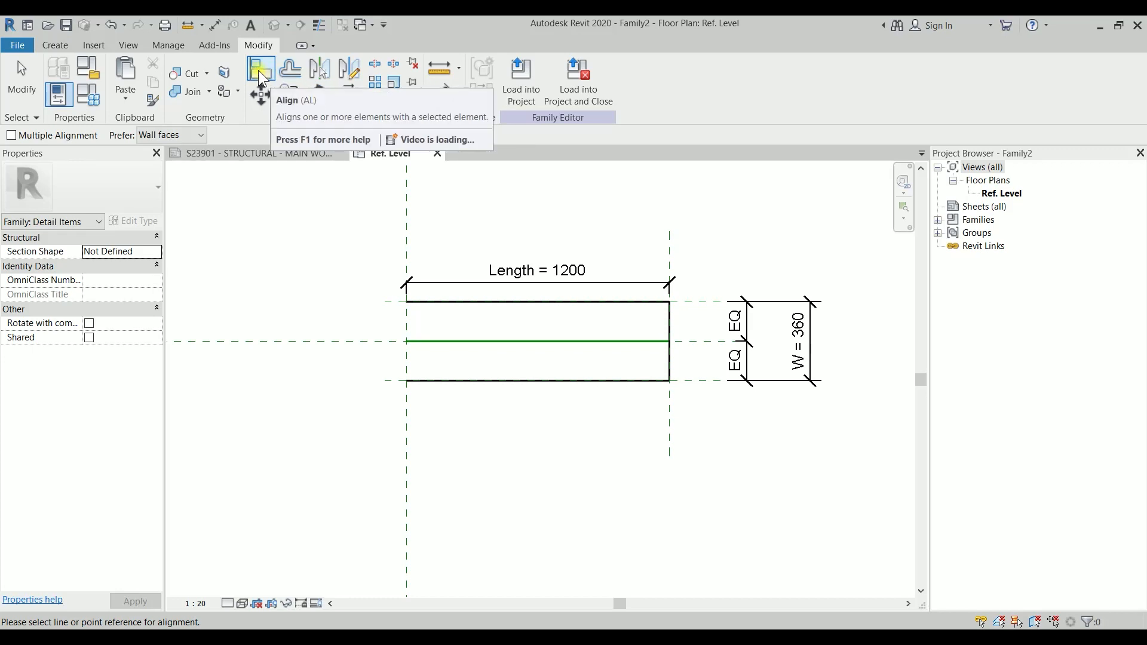
click(703, 303)
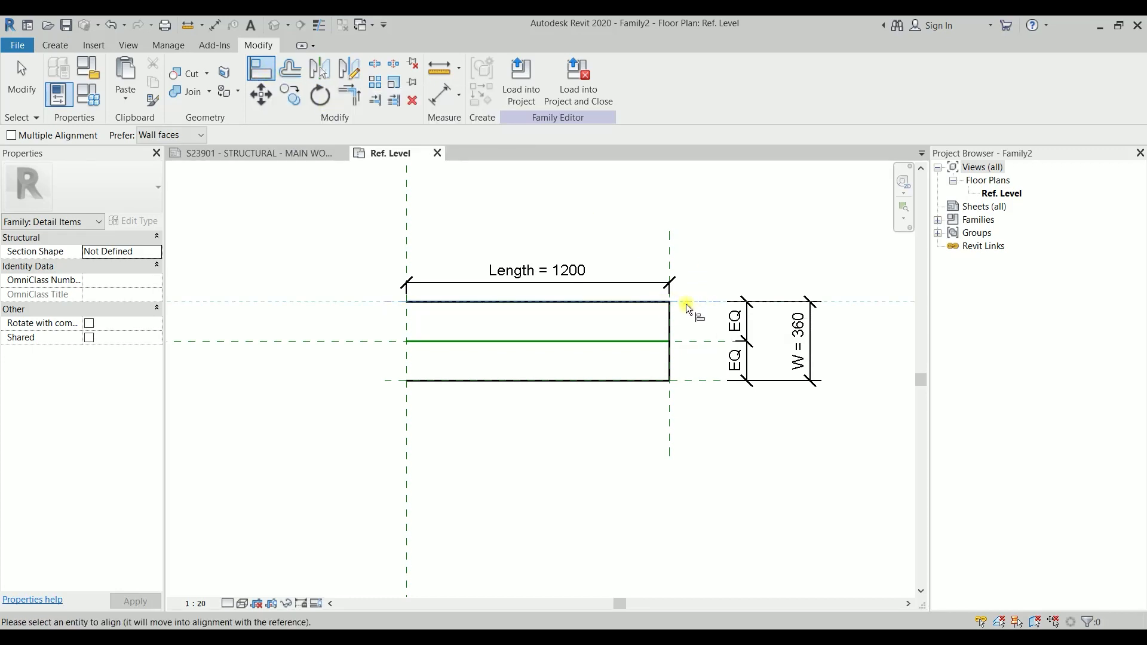
click(625, 302)
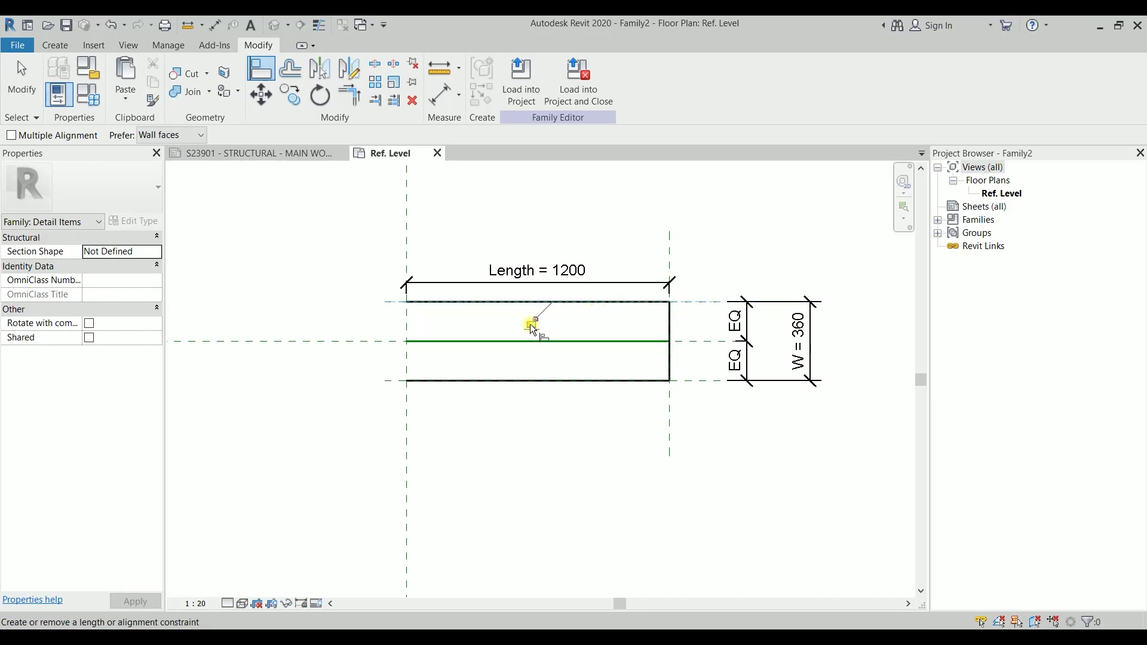
click(670, 417)
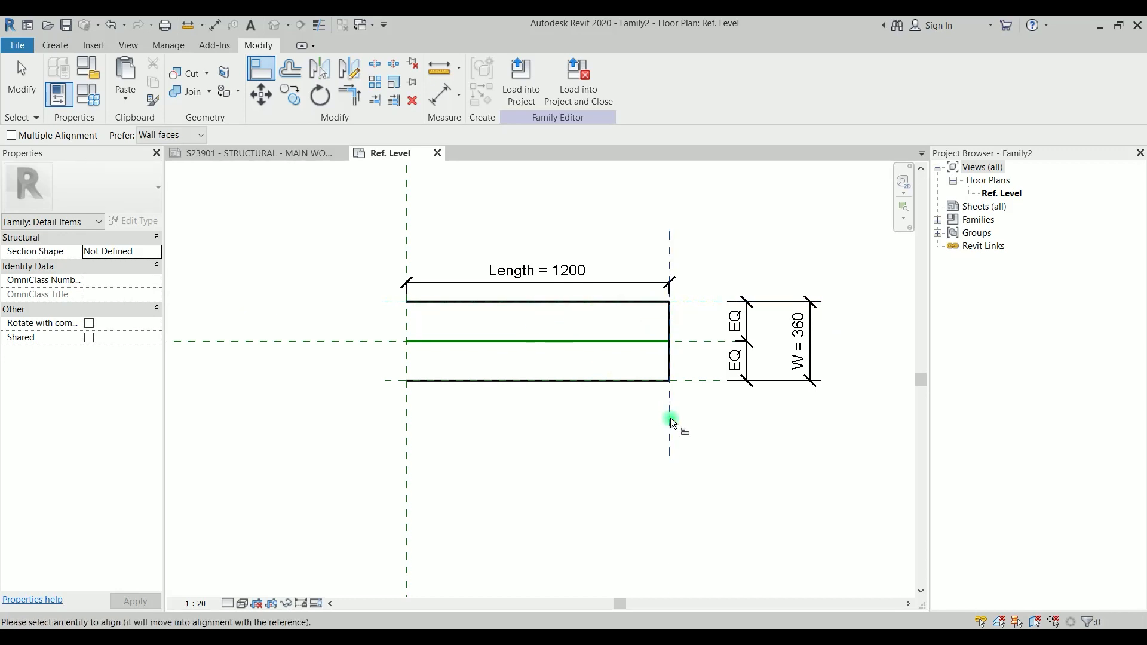
click(670, 367)
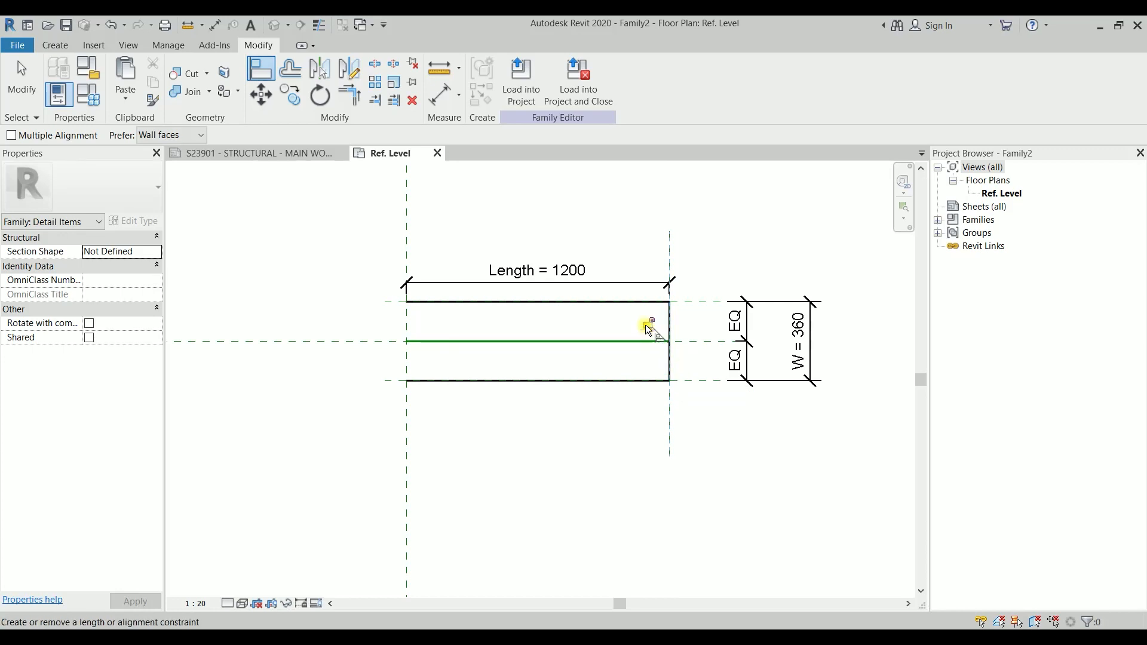
click(701, 382)
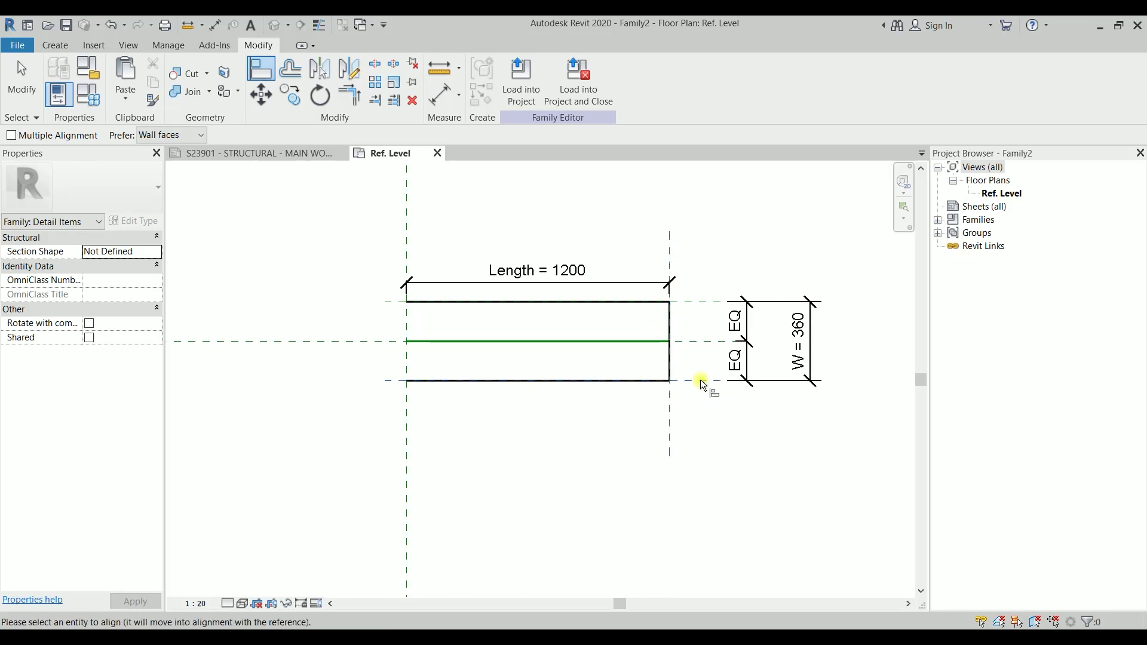
click(573, 359)
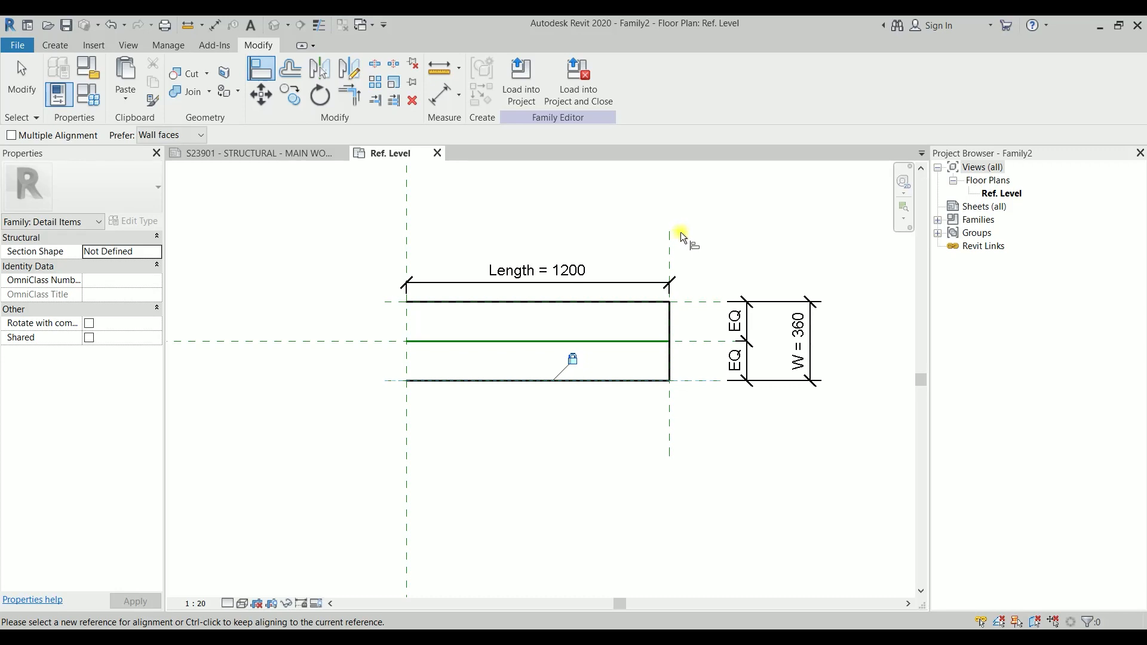
key(Escape)
key(Escape)
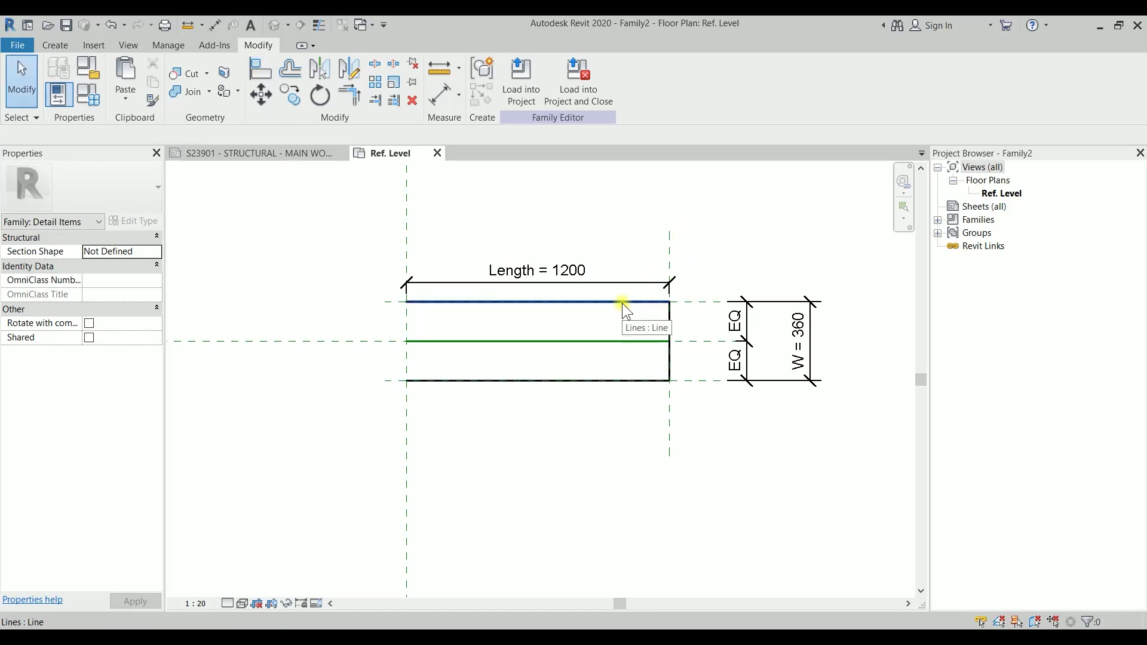
Round the upper-right corner of the U with a Fillet Arc at a fixed radius of 15.
key(l)
key(i)
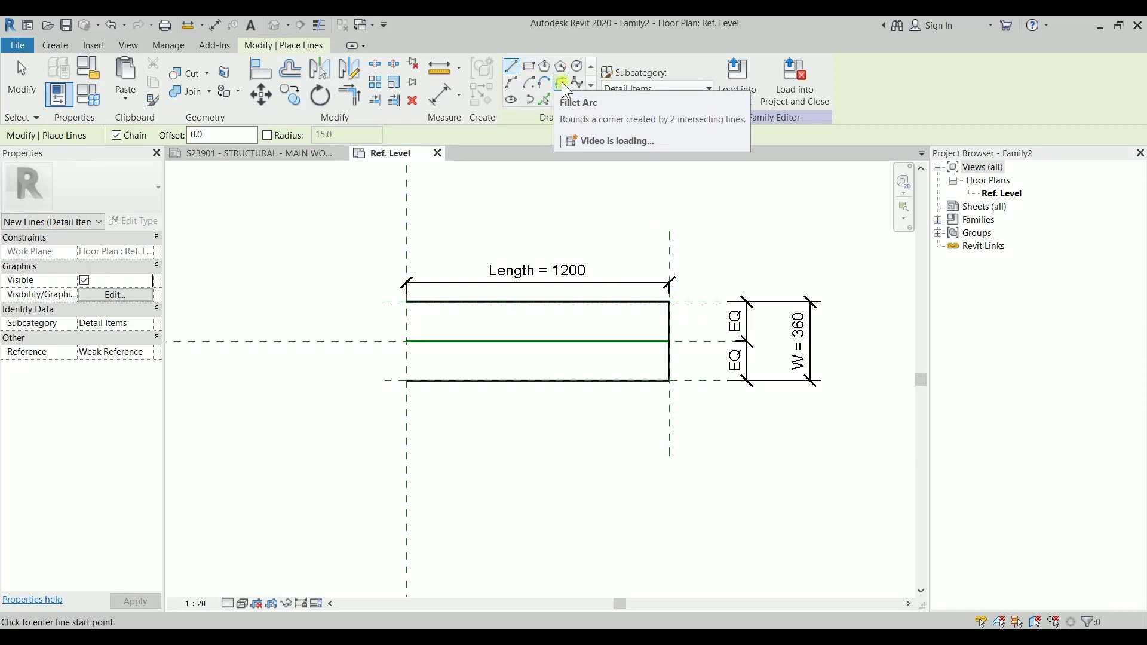
click(562, 82)
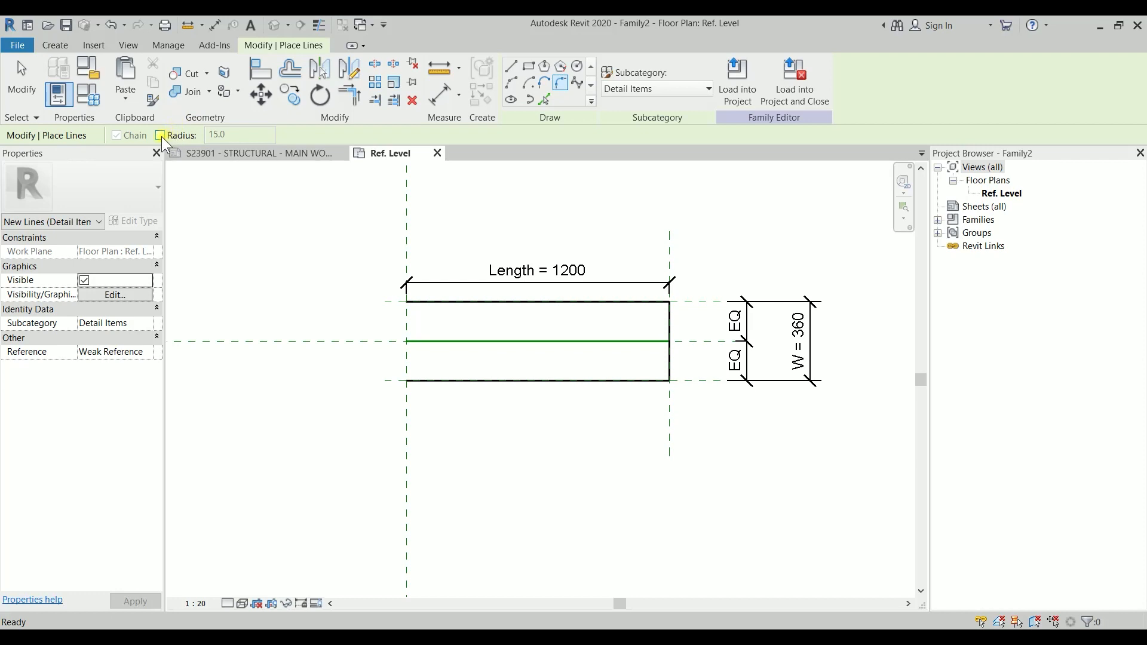
click(160, 135)
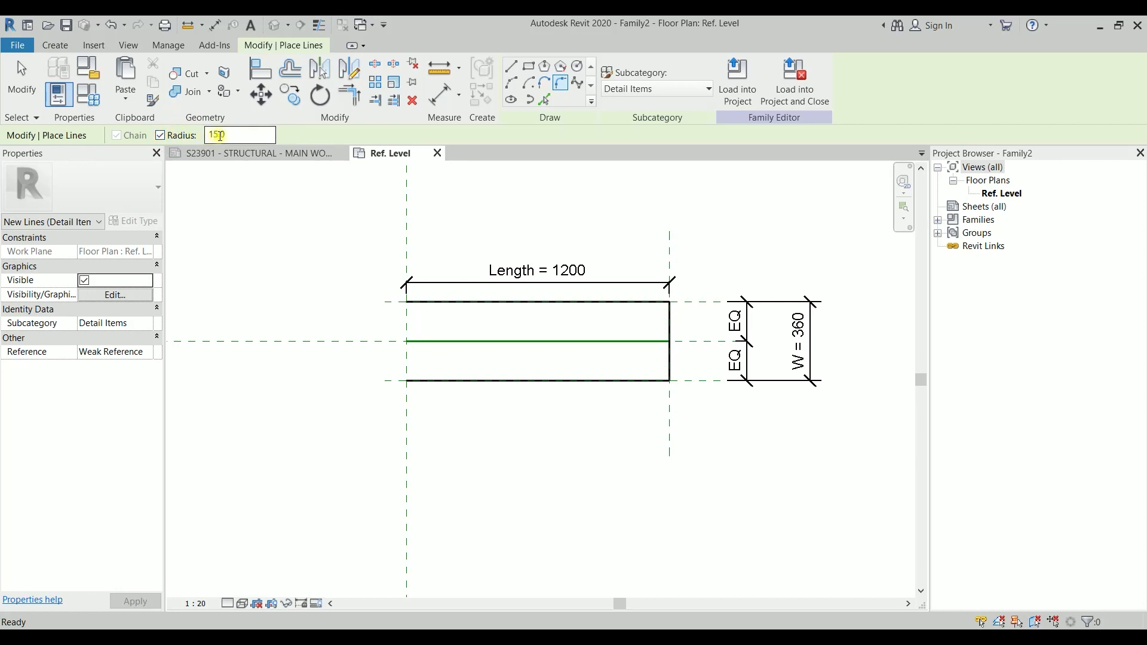
click(653, 302)
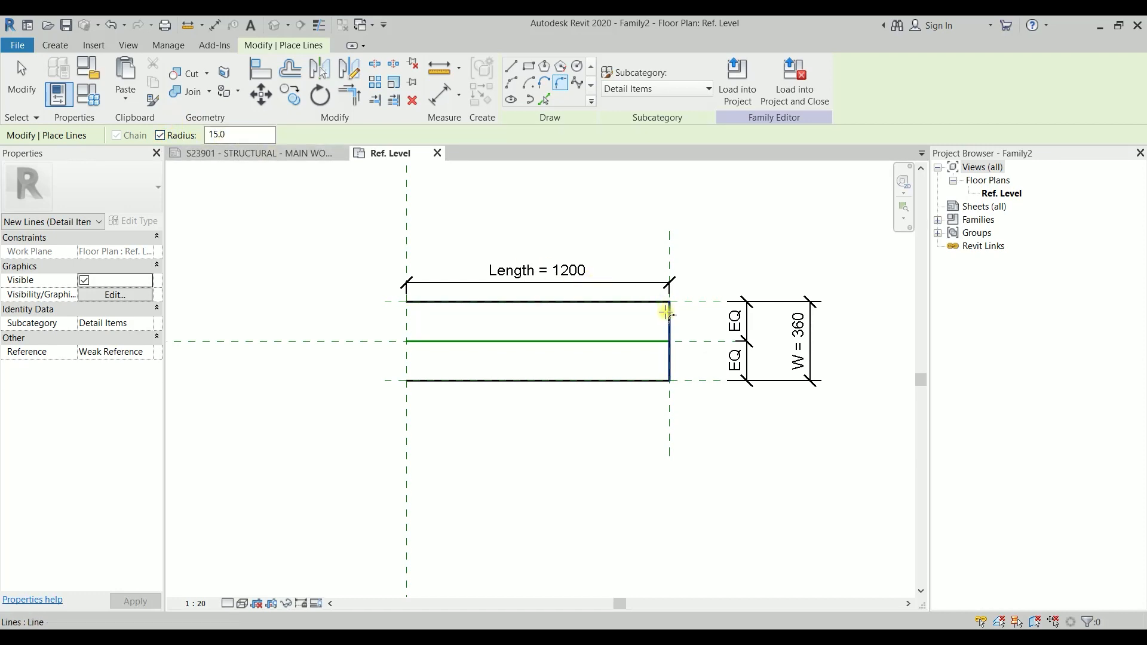
click(667, 313)
scroll(662, 307, up, 5)
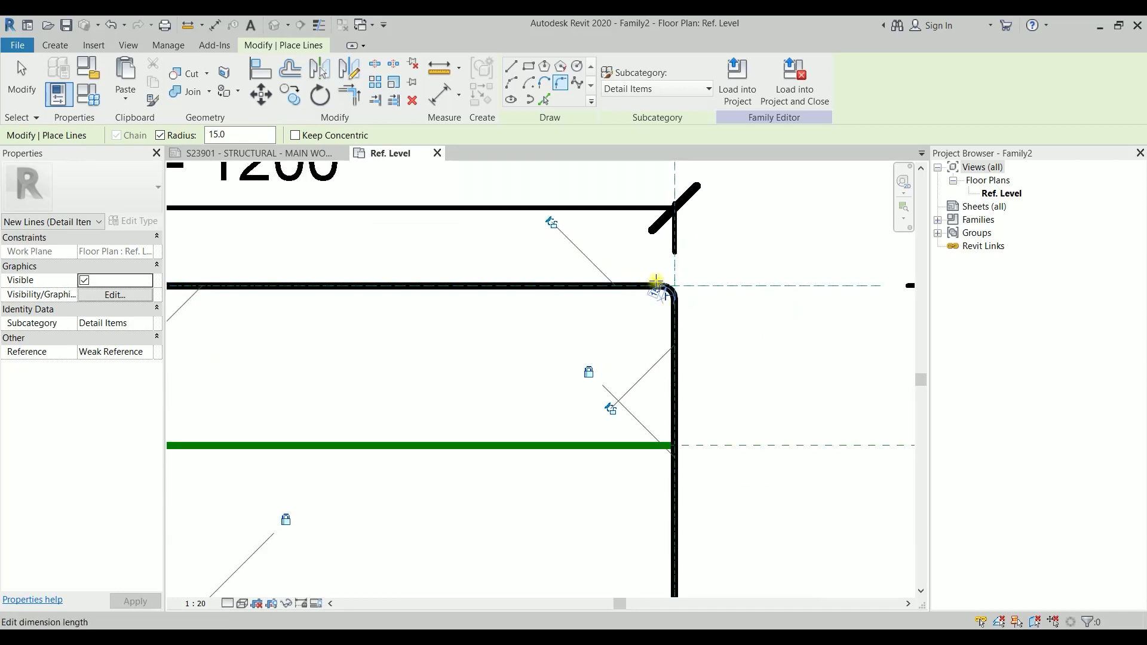
Round the lower-right corner of the U with the same 15 radius Fillet Arc.
scroll(694, 324, down, 2)
middle_drag(697, 328, 678, 227)
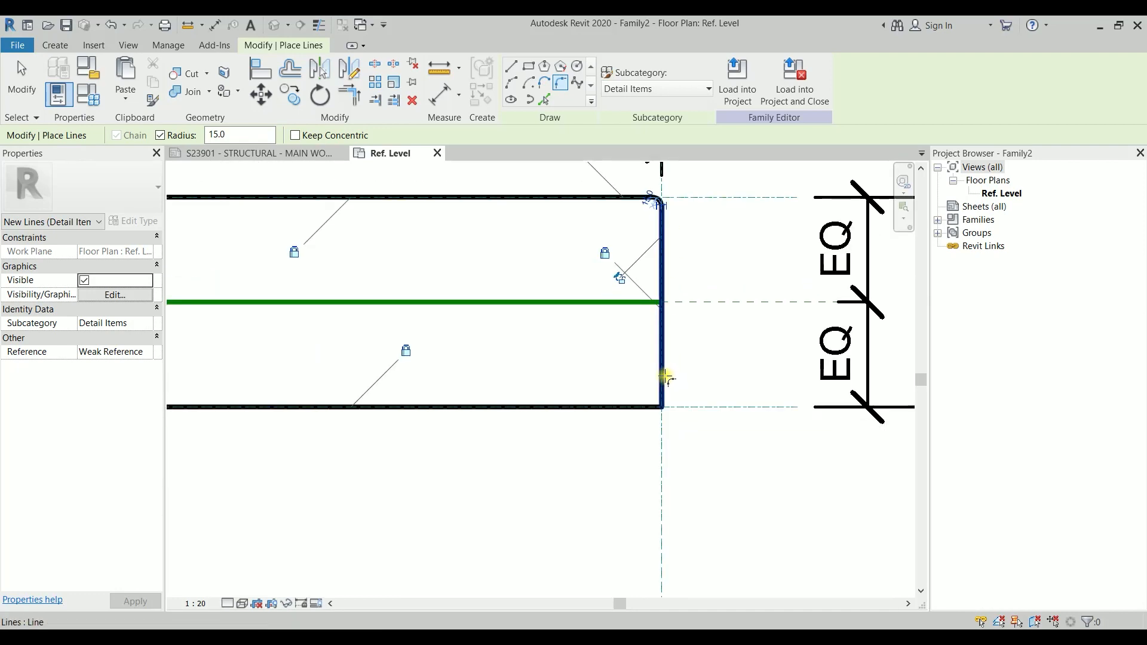
click(665, 377)
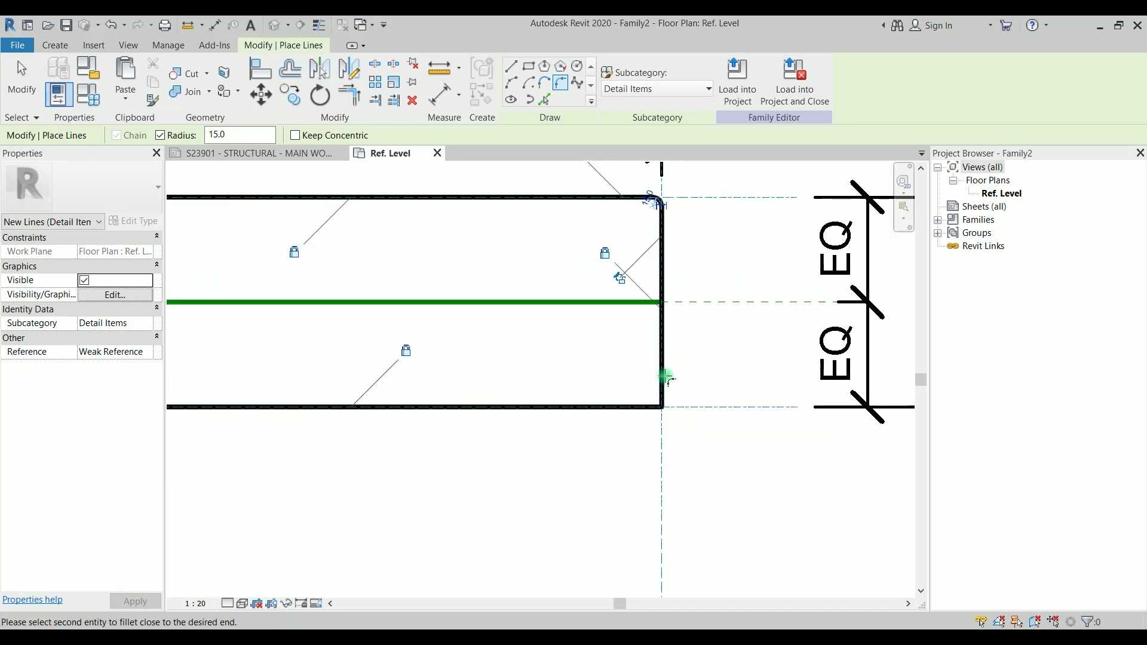
click(636, 407)
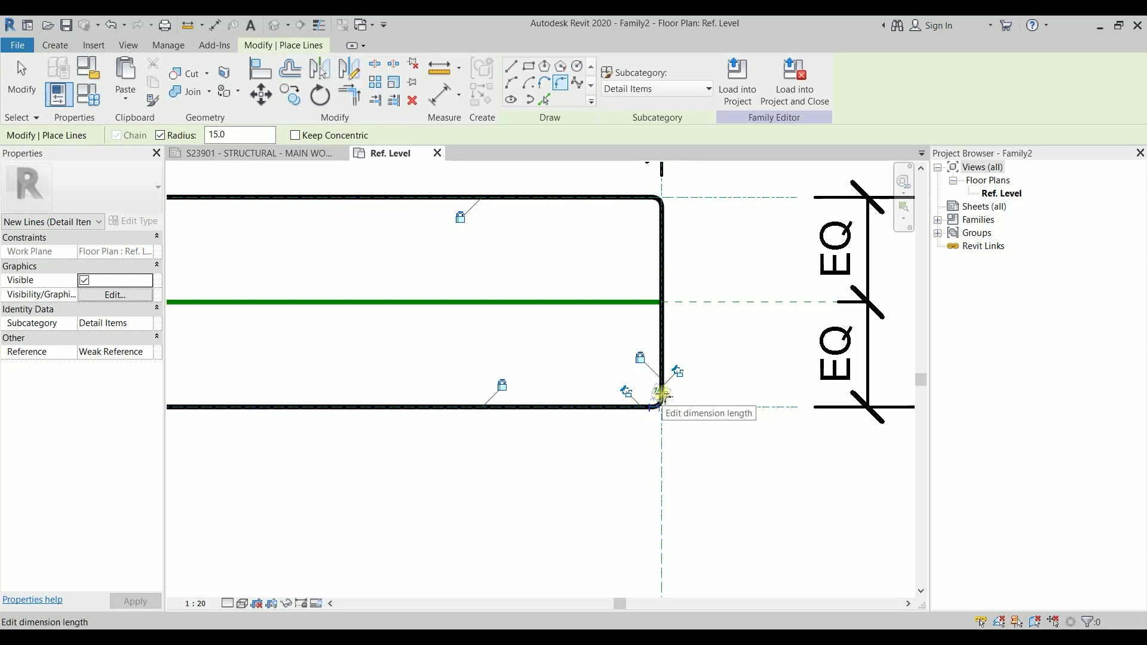
key(Escape)
key(Escape)
Flex the bar's length by moving the Right reference plane inward until Length is 640.
scroll(672, 374, down, 3)
click(668, 417)
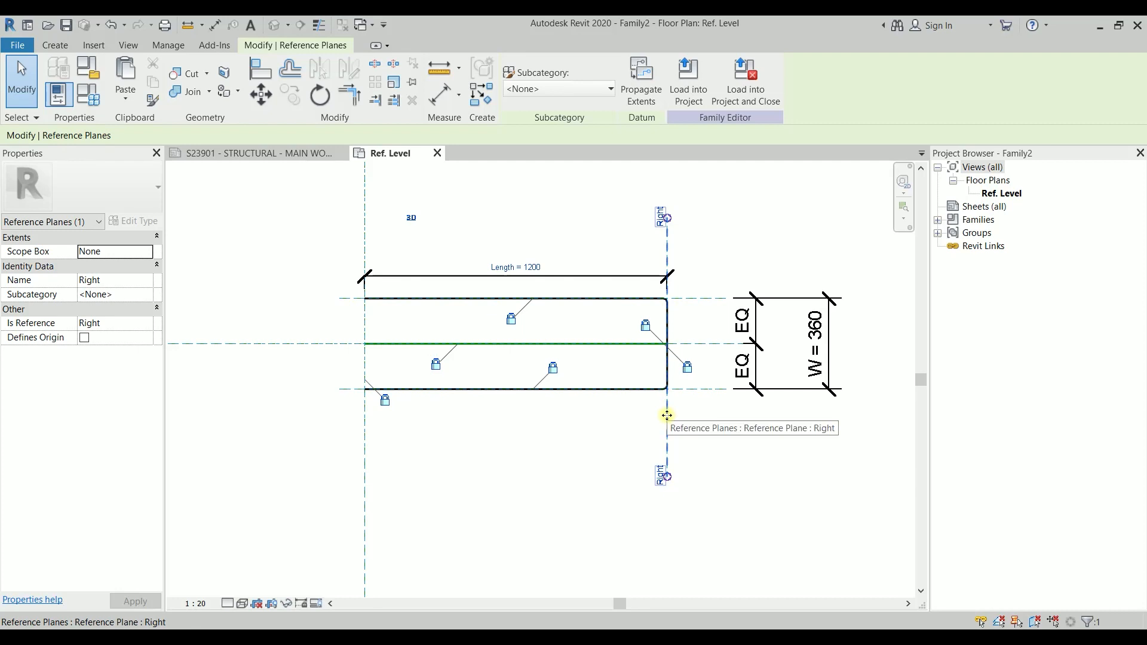
drag(667, 410, 575, 413)
drag(492, 410, 429, 411)
drag(655, 429, 525, 420)
Flex the bar's width by moving the upper horizontal reference plane inward until W is 200.
click(670, 294)
click(656, 299)
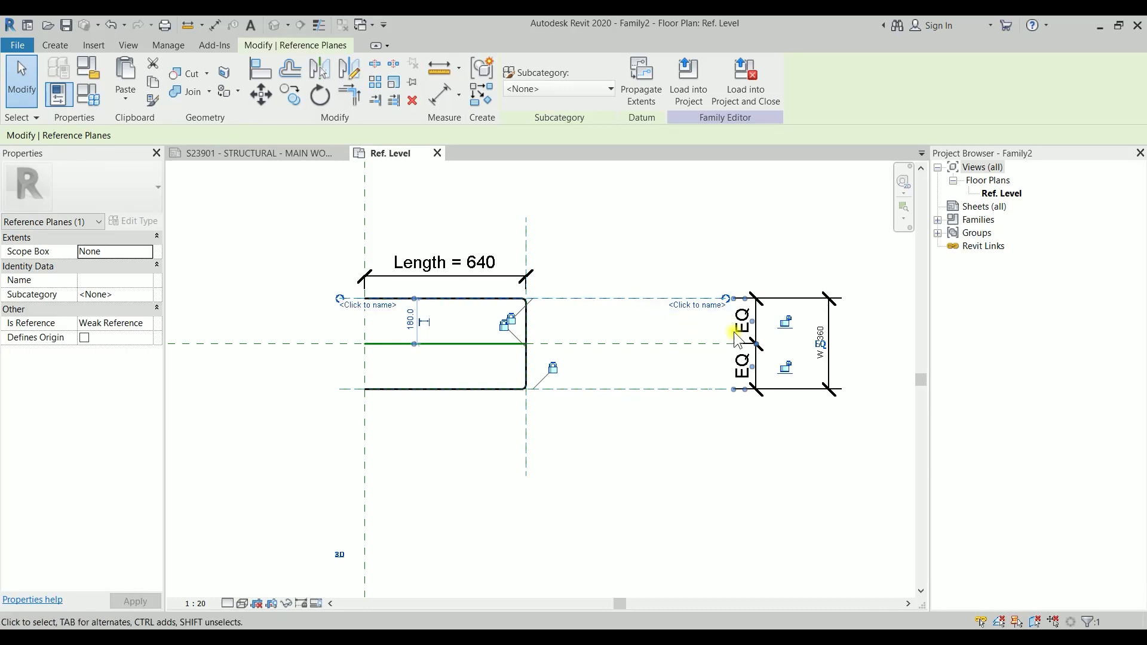
mouse_move(588, 300)
mouse_down()
mouse_move(584, 331)
mouse_move(583, 307)
mouse_up()
click(582, 309)
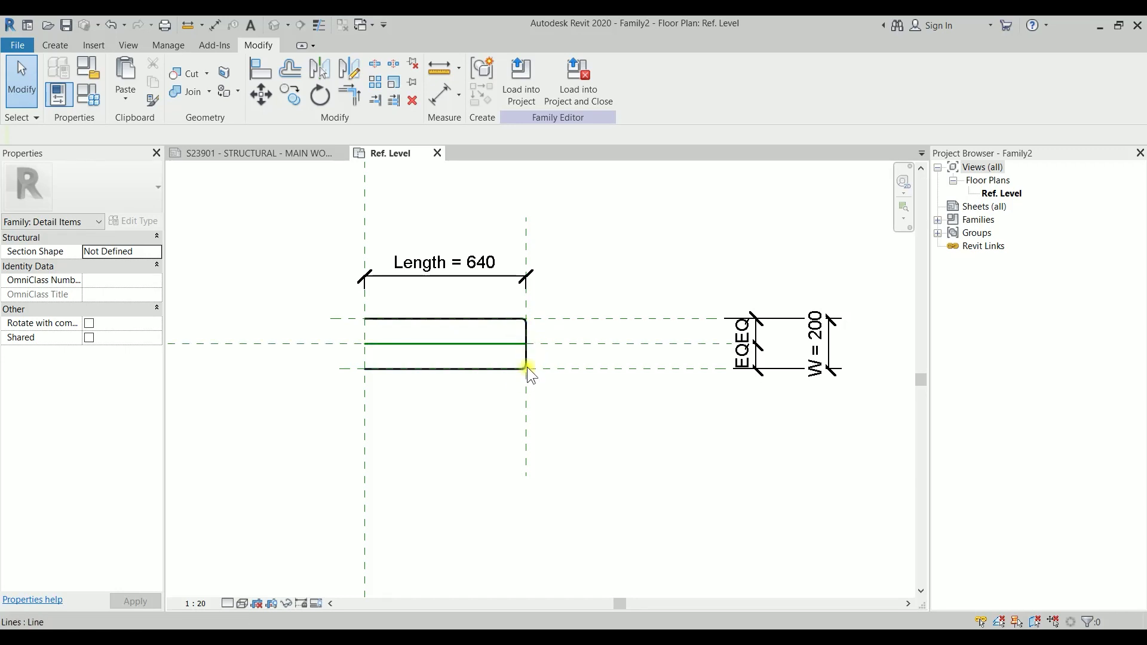
Save the family on the Desktop as U BAR_LINE BASED_MR BIM.rfa with a maximum of 1 backup, replacing the existing file.
click(64, 26)
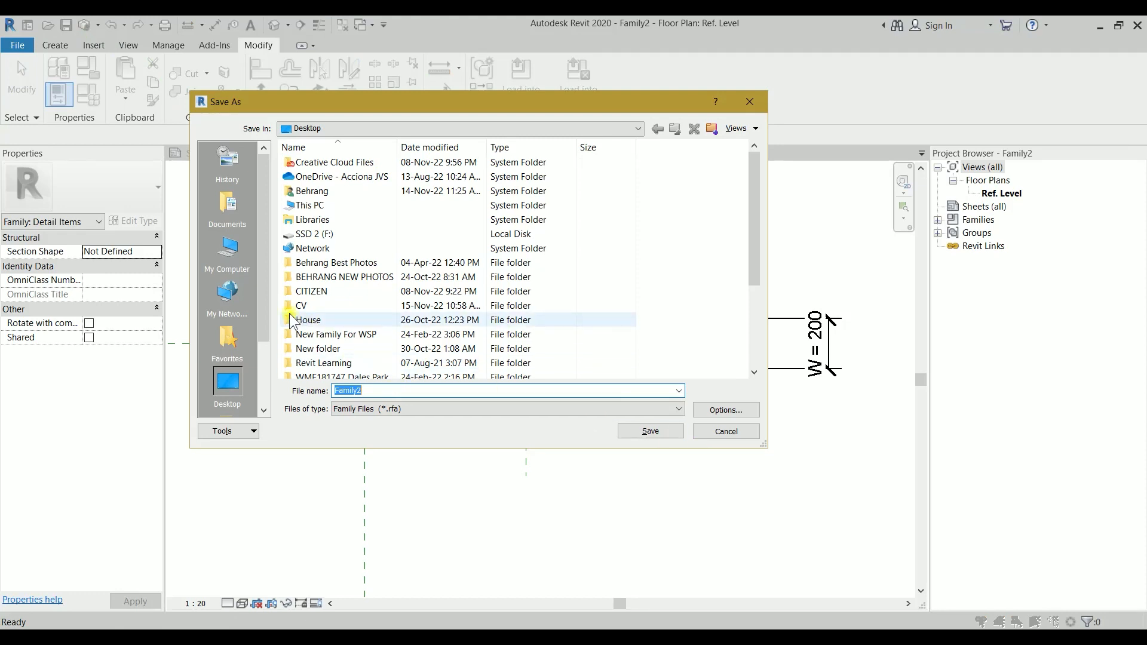
click(226, 380)
click(385, 392)
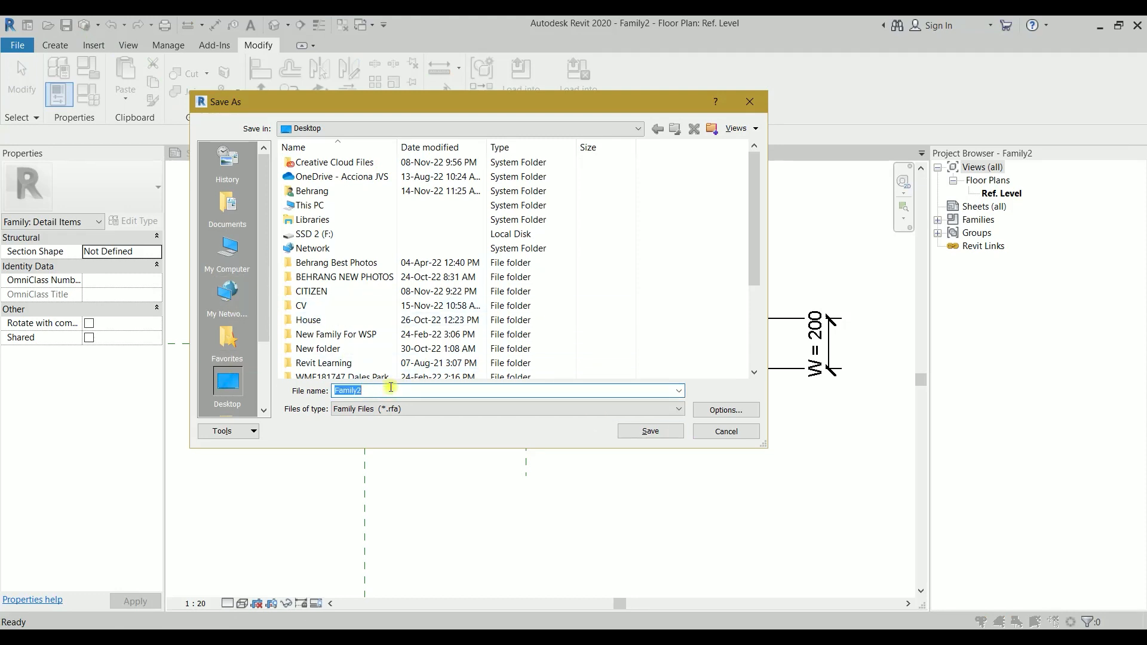
text(U BAR_LINE BASED_MR BIM.rfa)
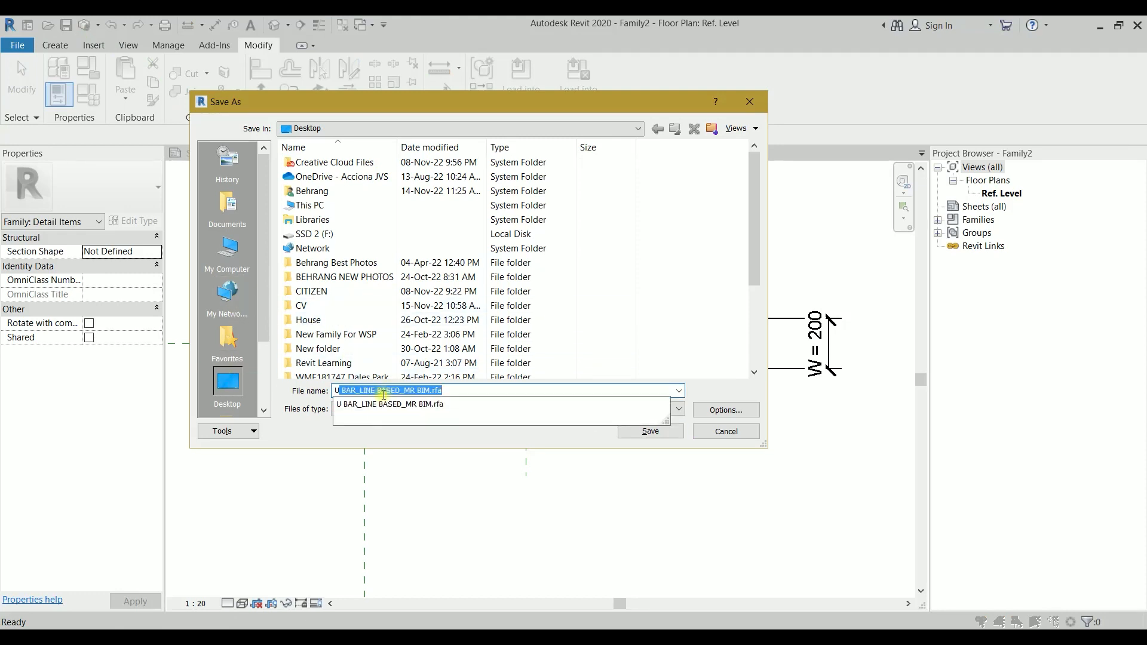
click(387, 404)
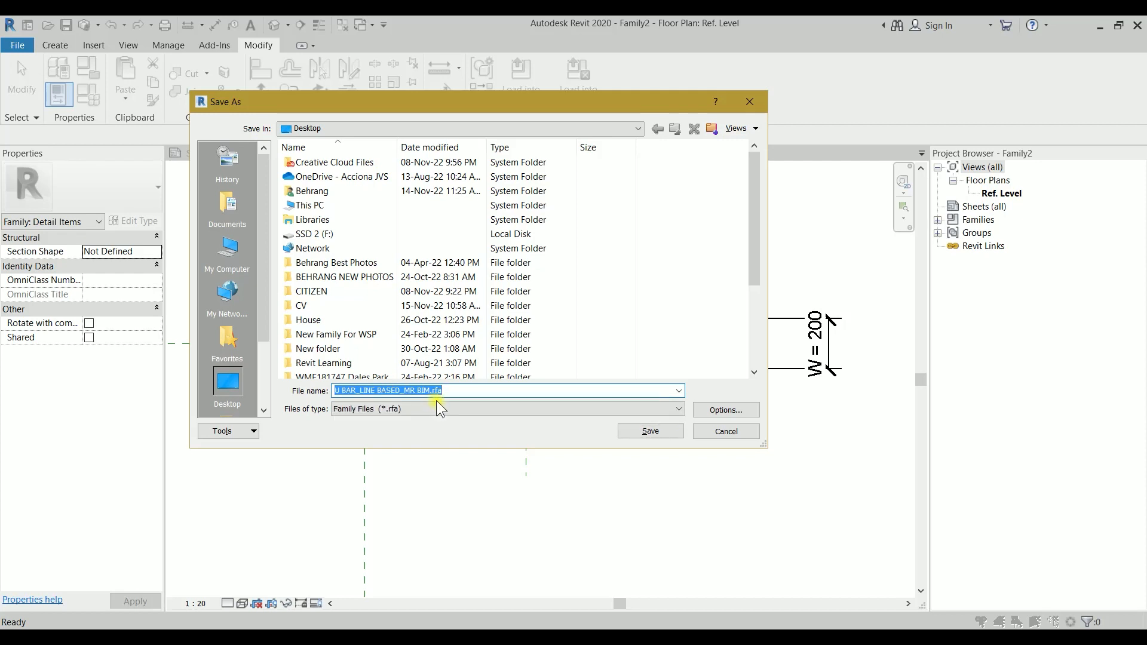
click(728, 409)
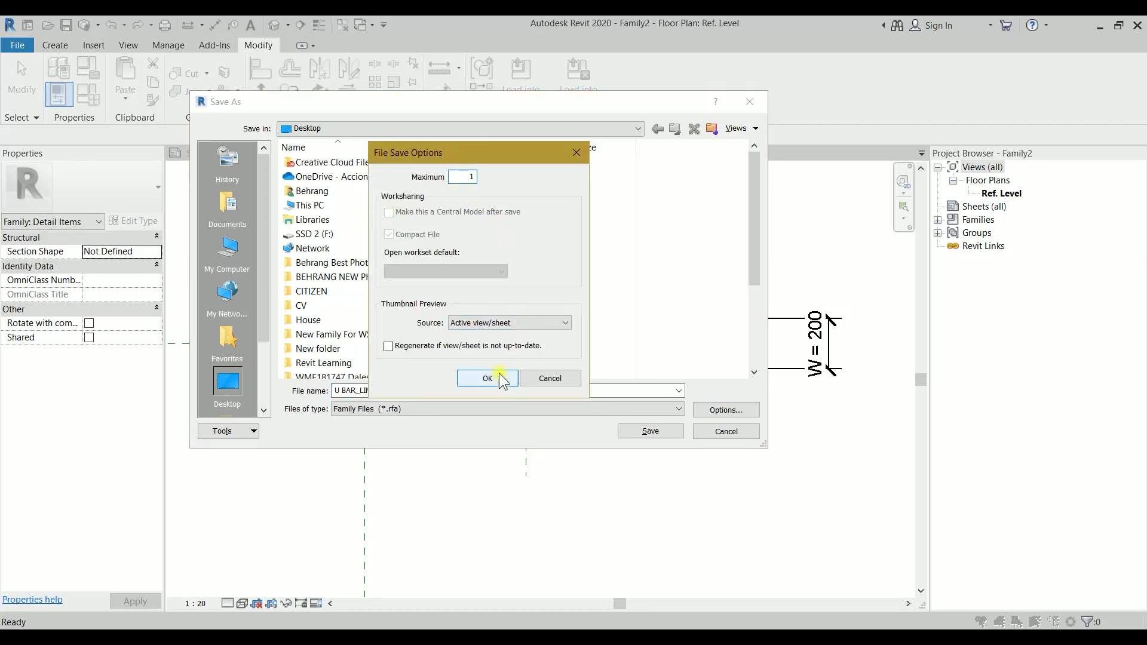
click(500, 377)
click(628, 427)
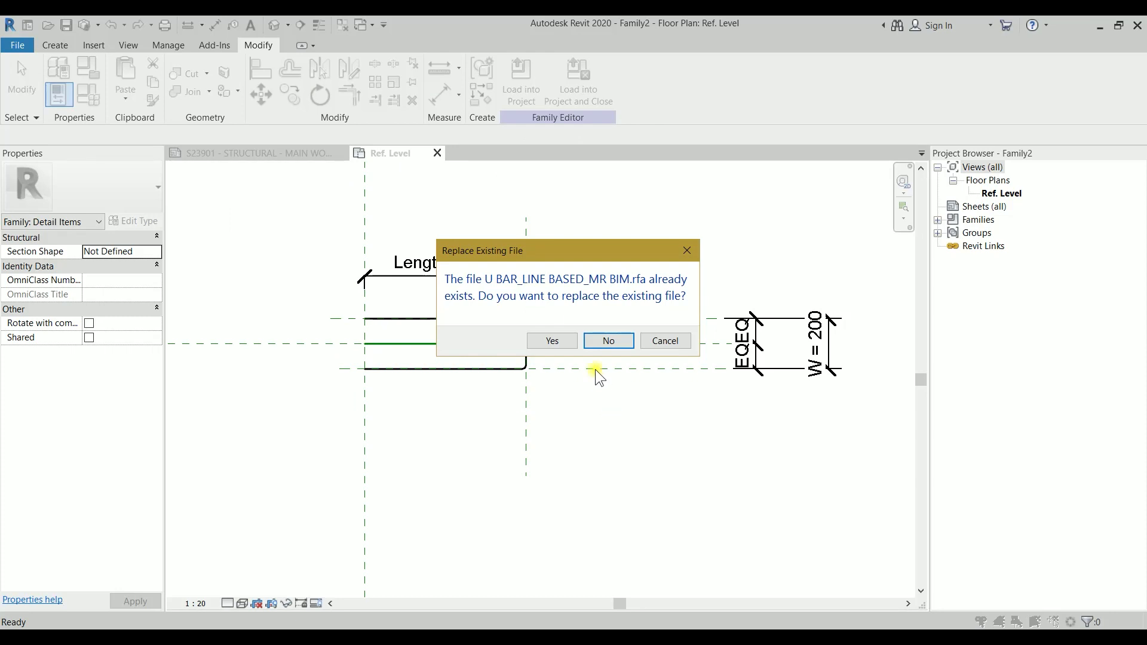
click(545, 340)
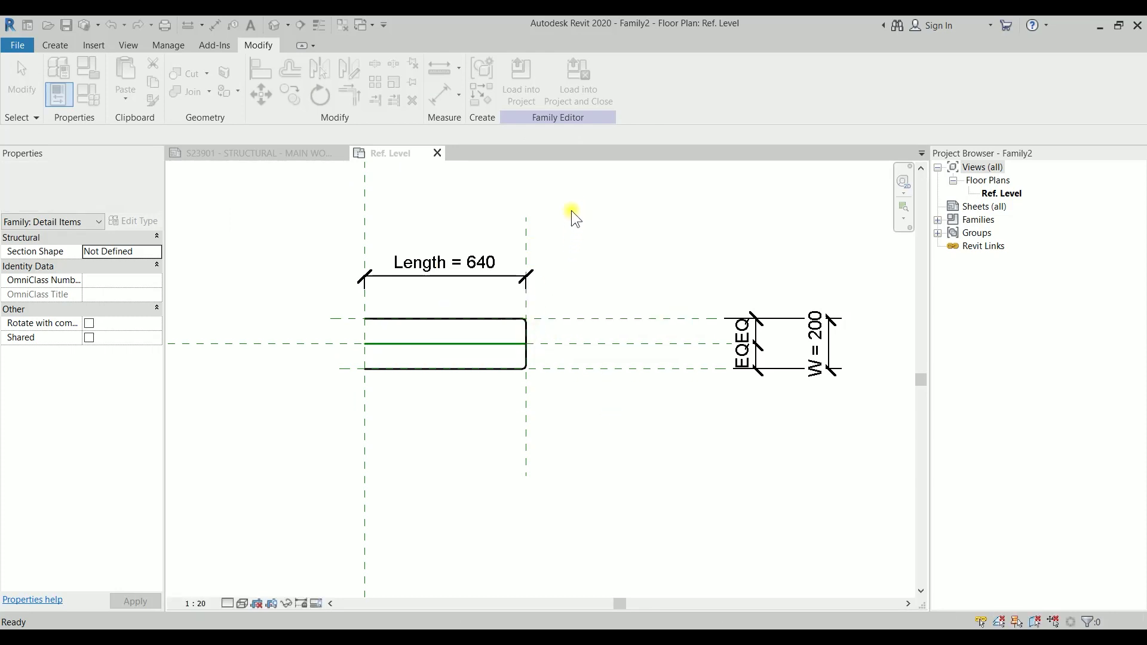
Load the family into the project while closing its editor, and activate the cast-in plate drafting view on sheet S23901.
click(572, 95)
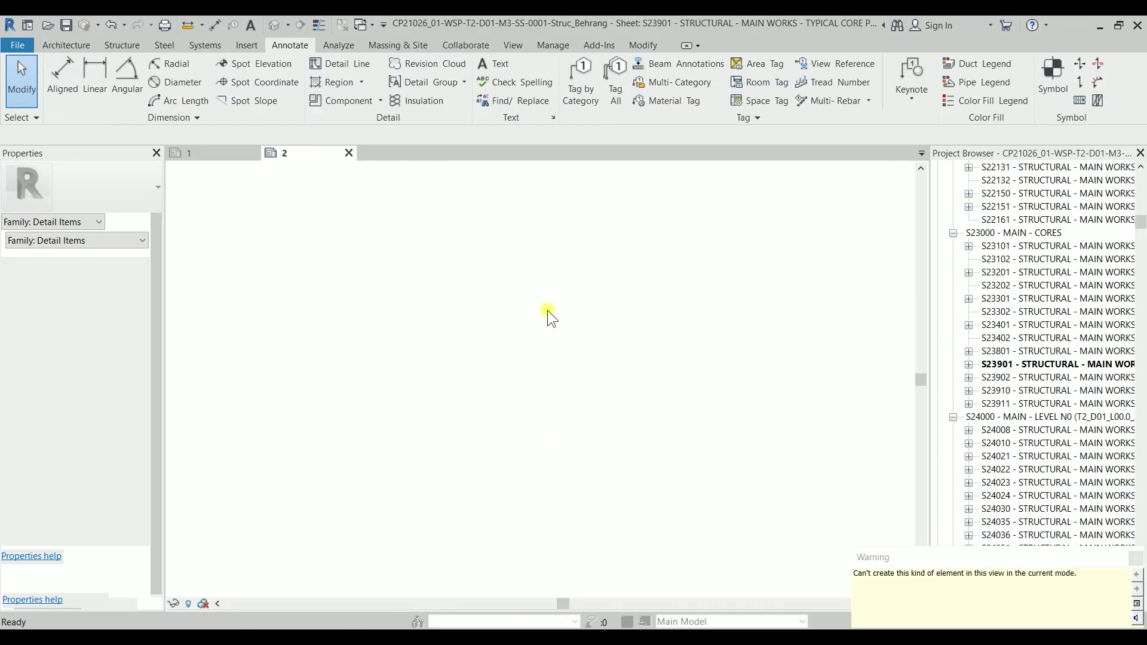
scroll(274, 288, up, 5)
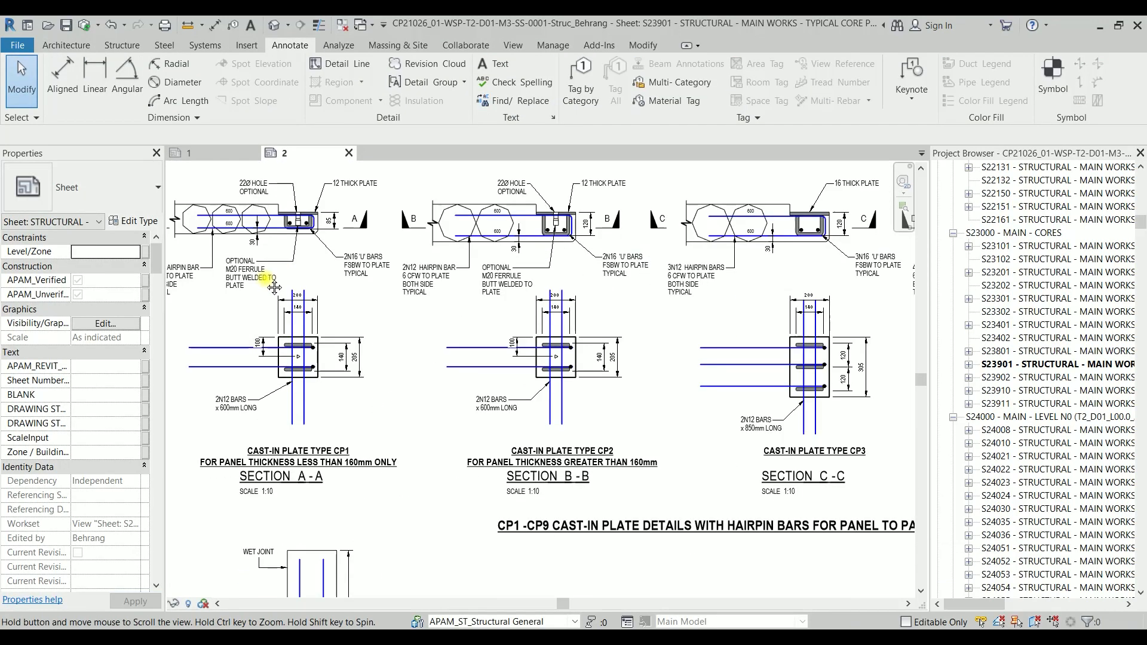
middle_drag(274, 288, 404, 347)
double_click(403, 351)
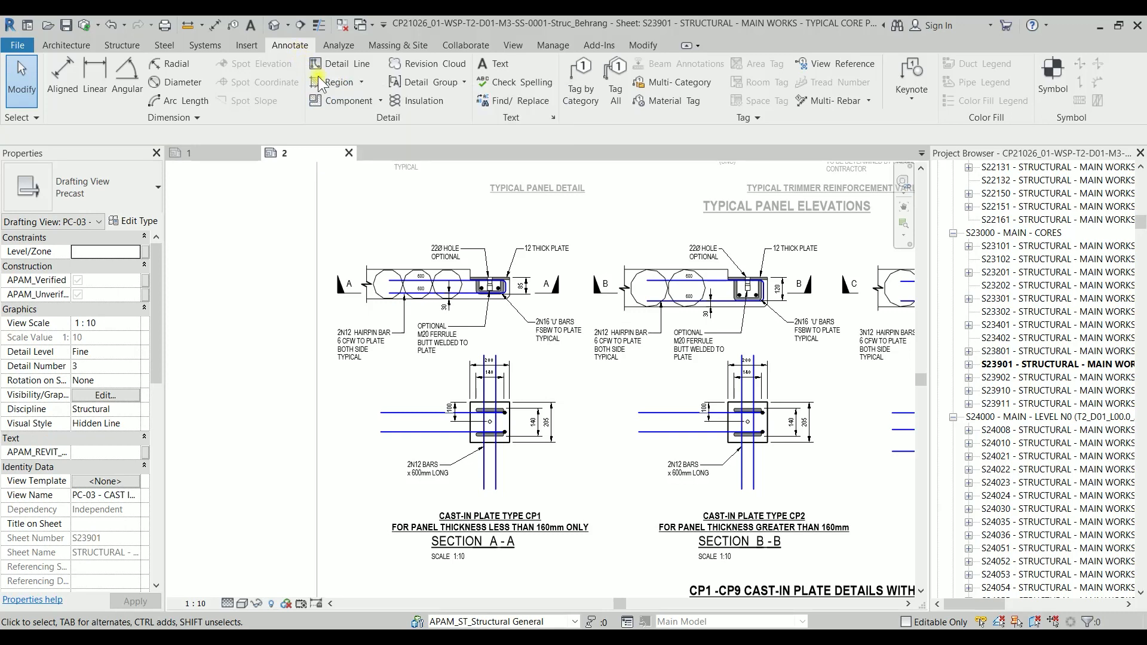
Place a U BAR_LINE BASED_MR BIM detail component horizontally above section A-A, about 980 mm long.
click(319, 100)
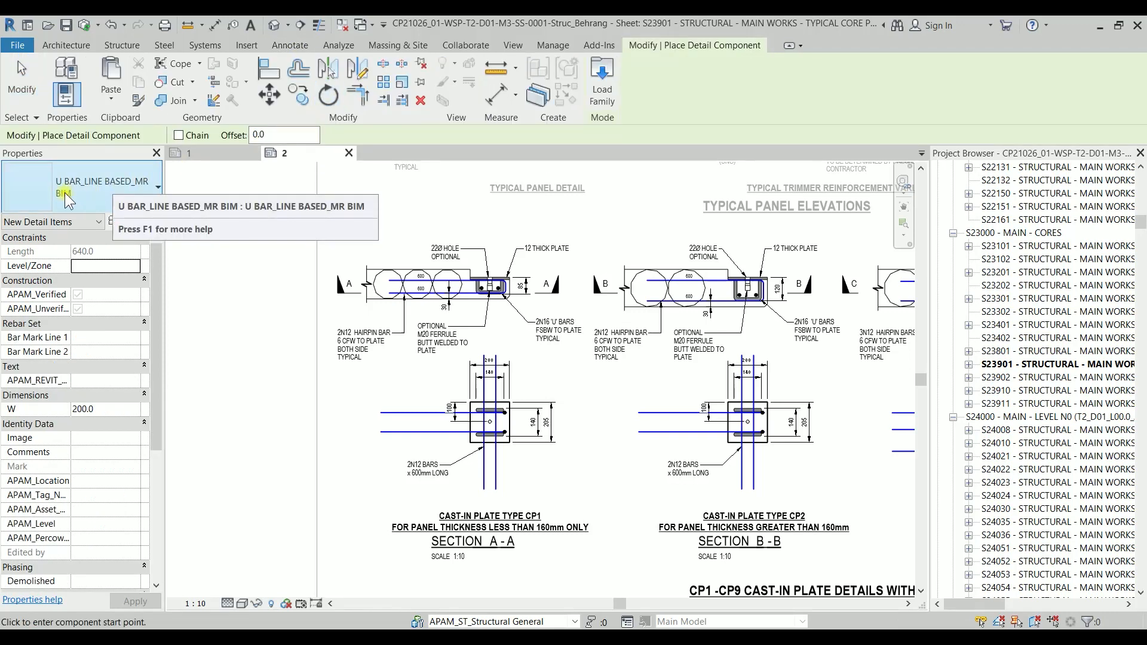
click(345, 221)
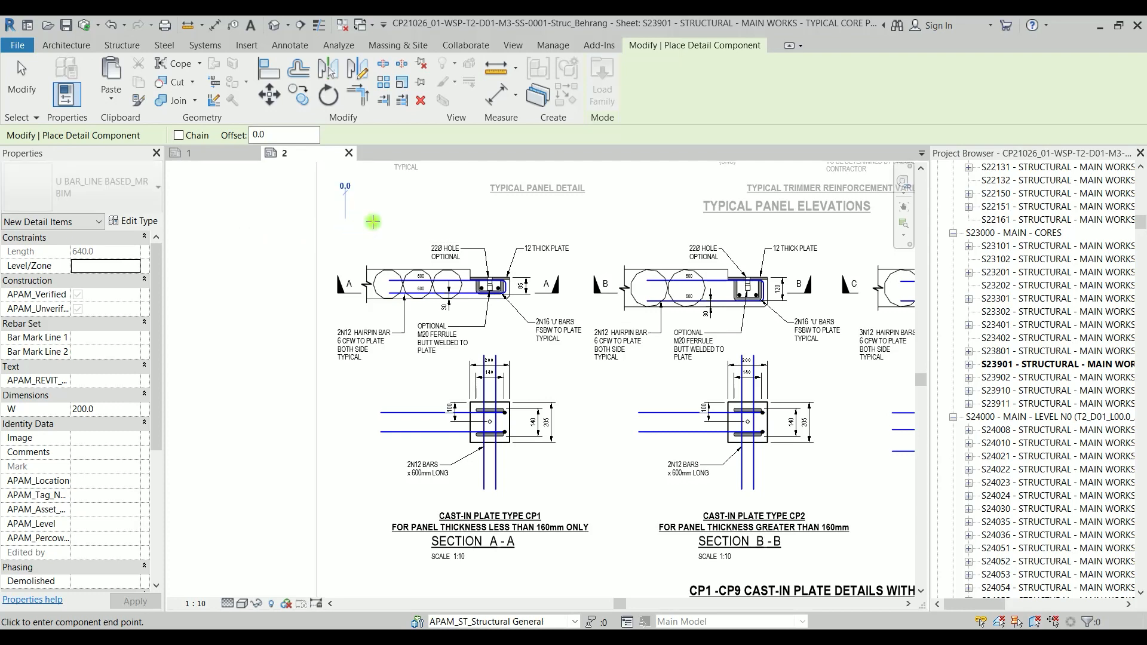
click(537, 222)
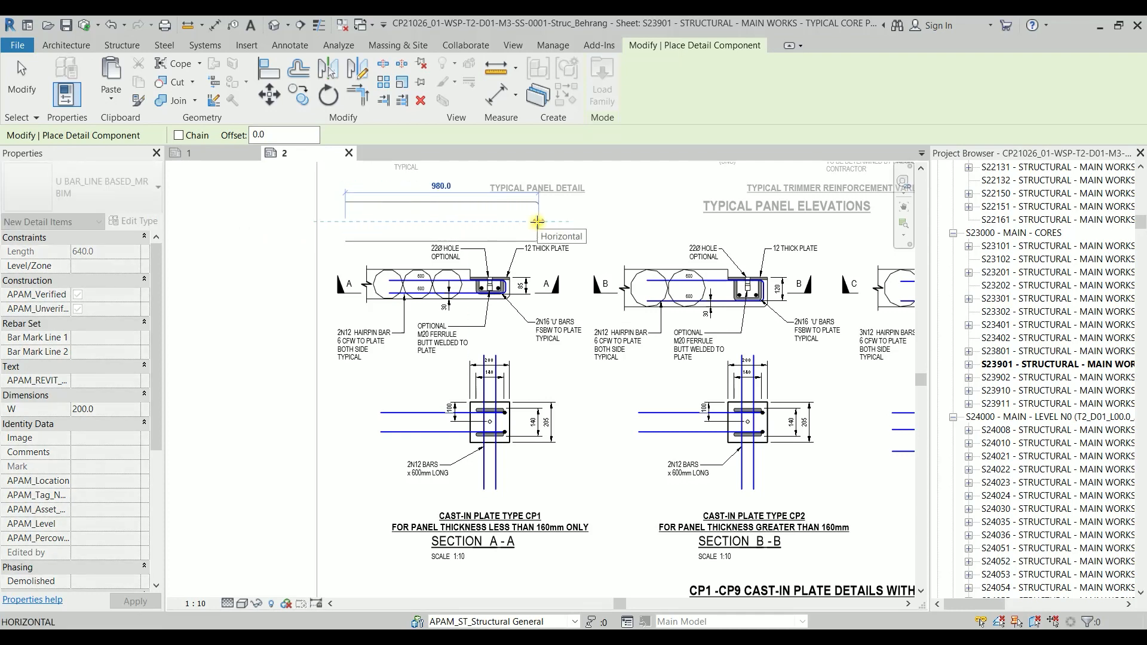
key(Escape)
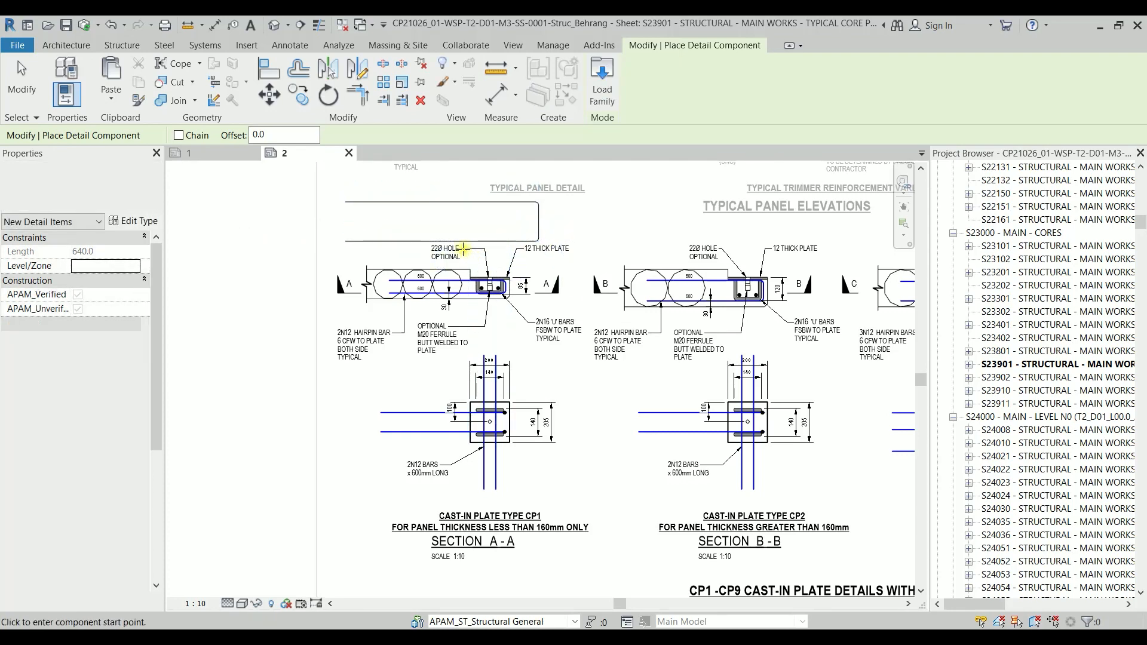
key(Escape)
Test the placed U bar's adjustable width by setting its W dimension to 150 and to 100.
scroll(423, 237, up, 4)
middle_drag(425, 238, 445, 302)
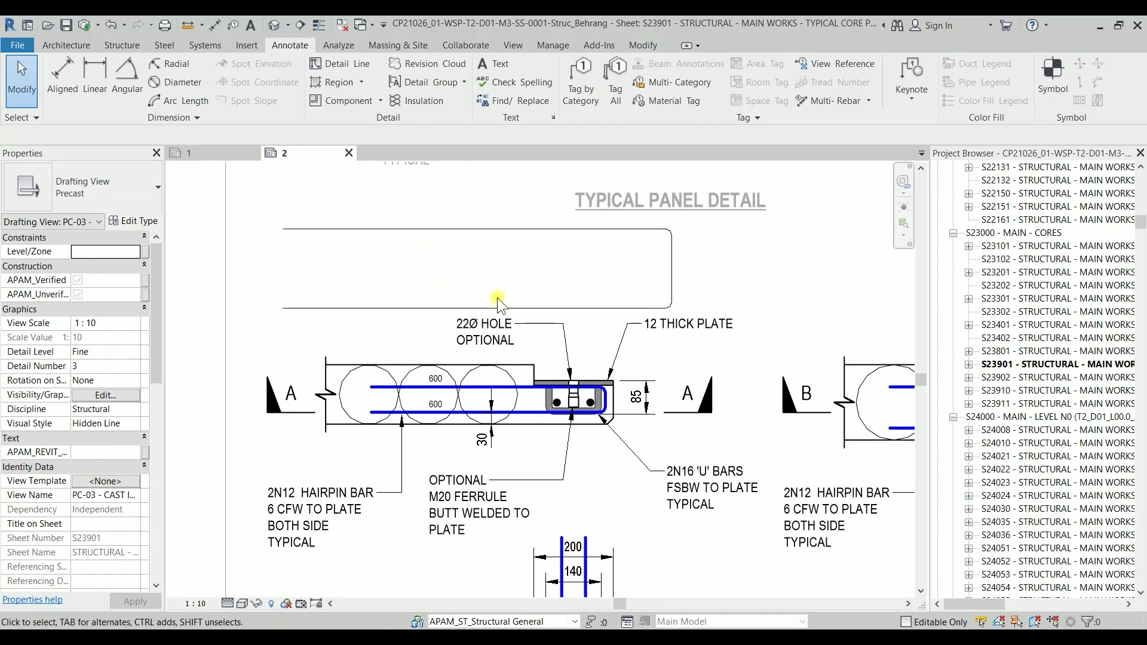
click(588, 307)
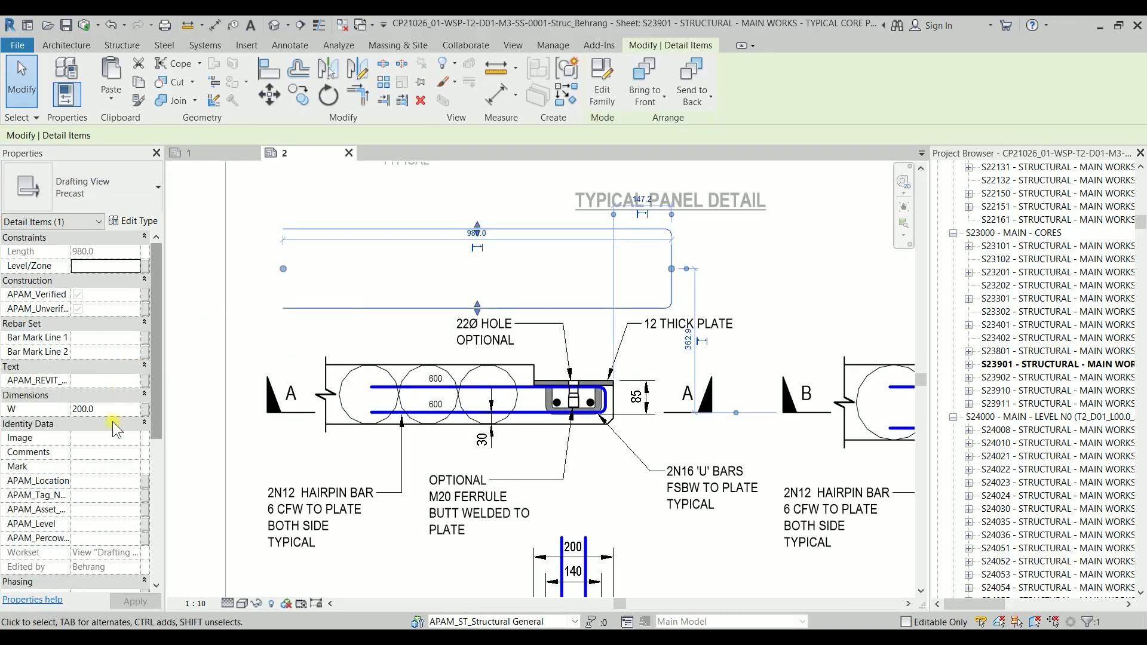
click(114, 412)
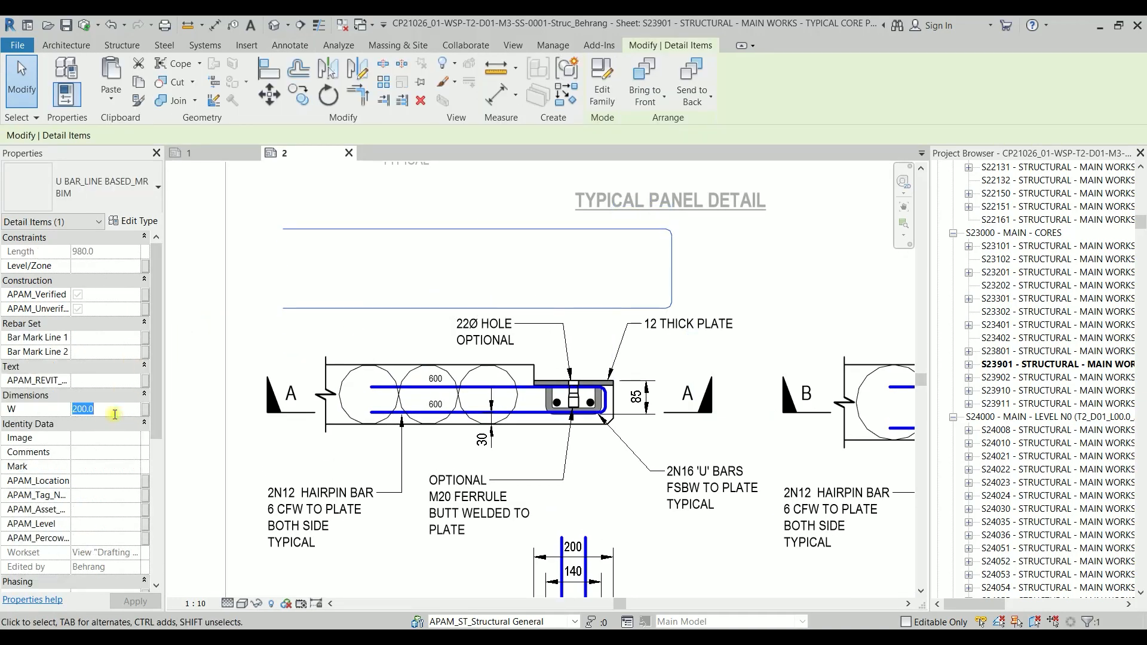
text(150)
key(Return)
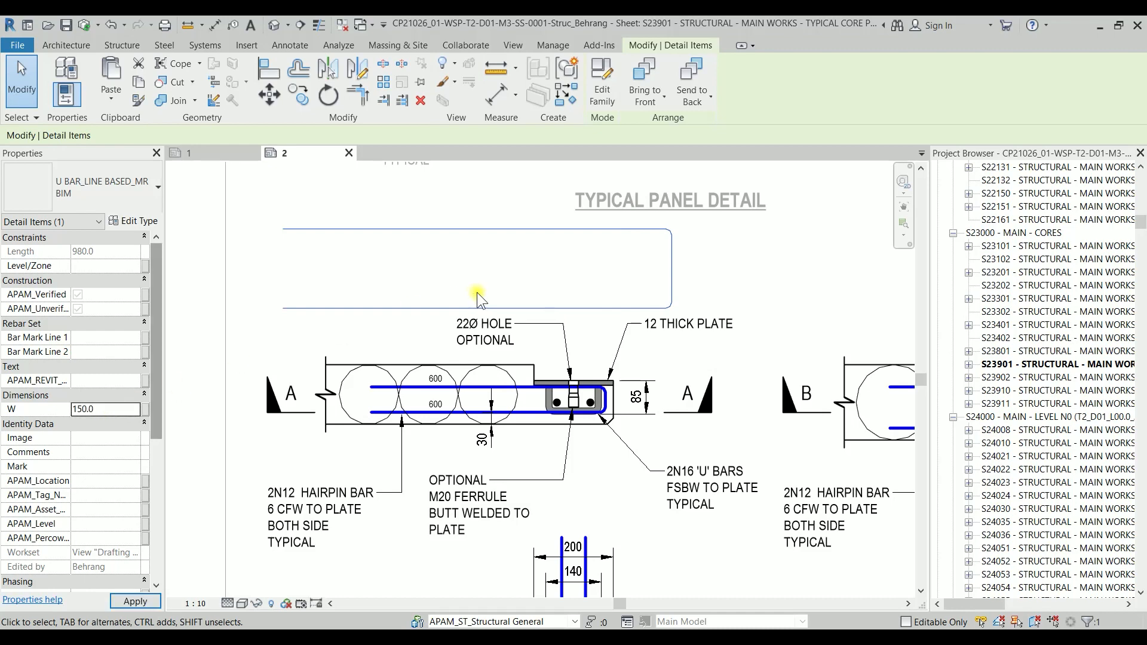
click(113, 408)
text(100)
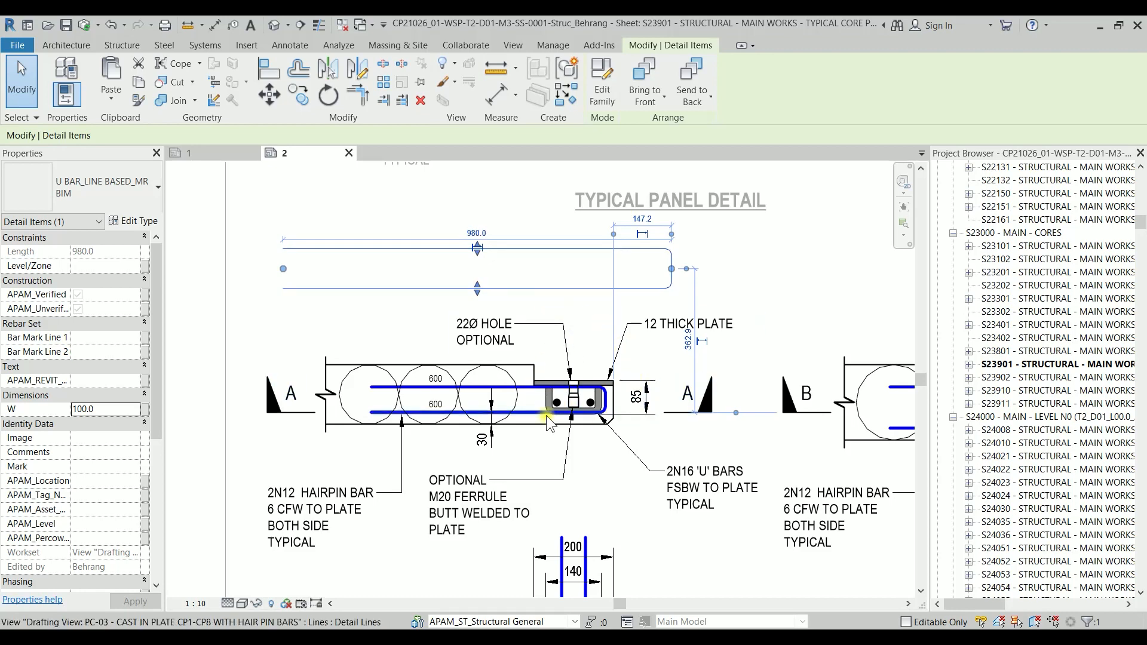
Set the W dimension of the placed U bar to 75.
click(120, 412)
text(7)
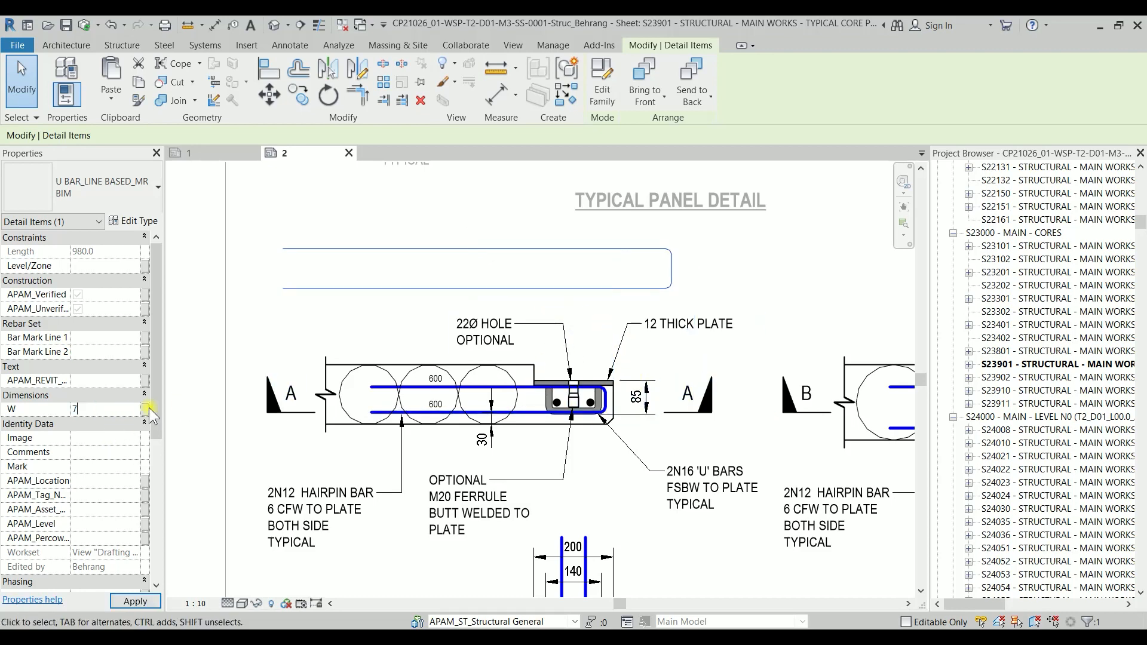
click(100, 409)
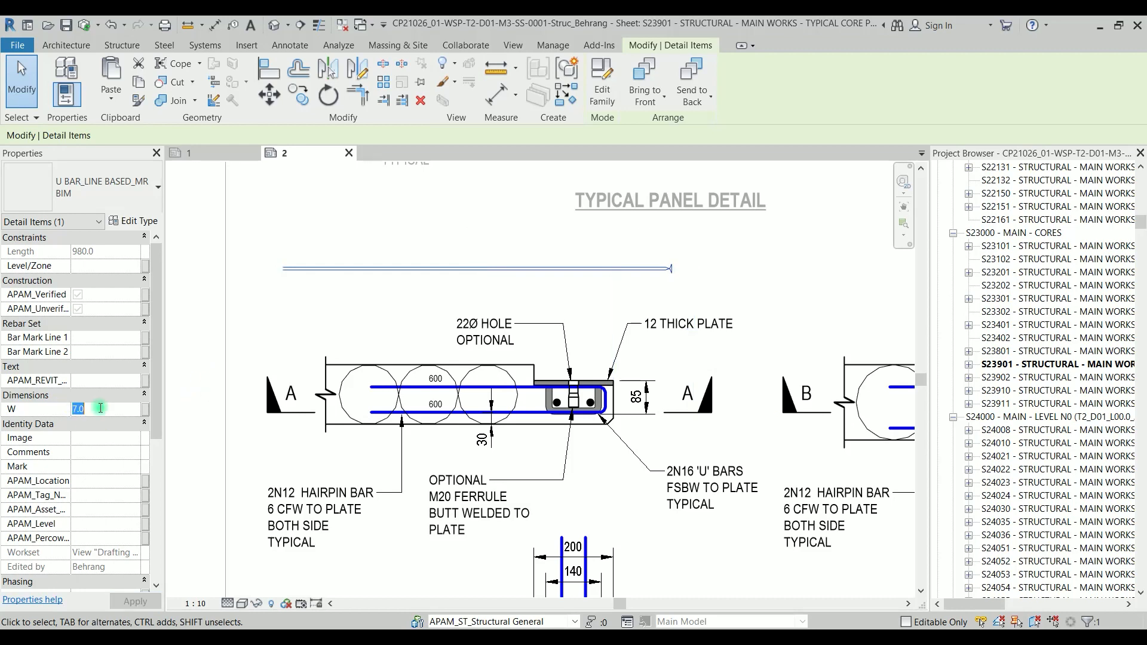
text(75)
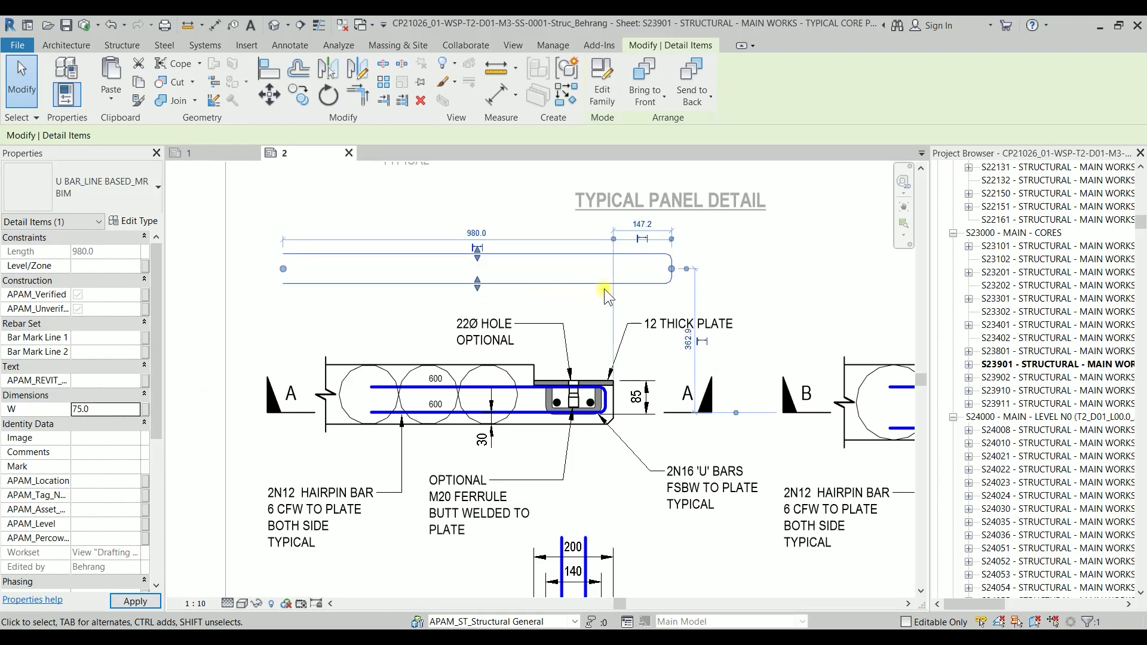
Create a similar U bar about 590 mm long, horizontally over the blue hairpin bar in section A-A.
scroll(603, 289, up, 2)
key(c)
key(s)
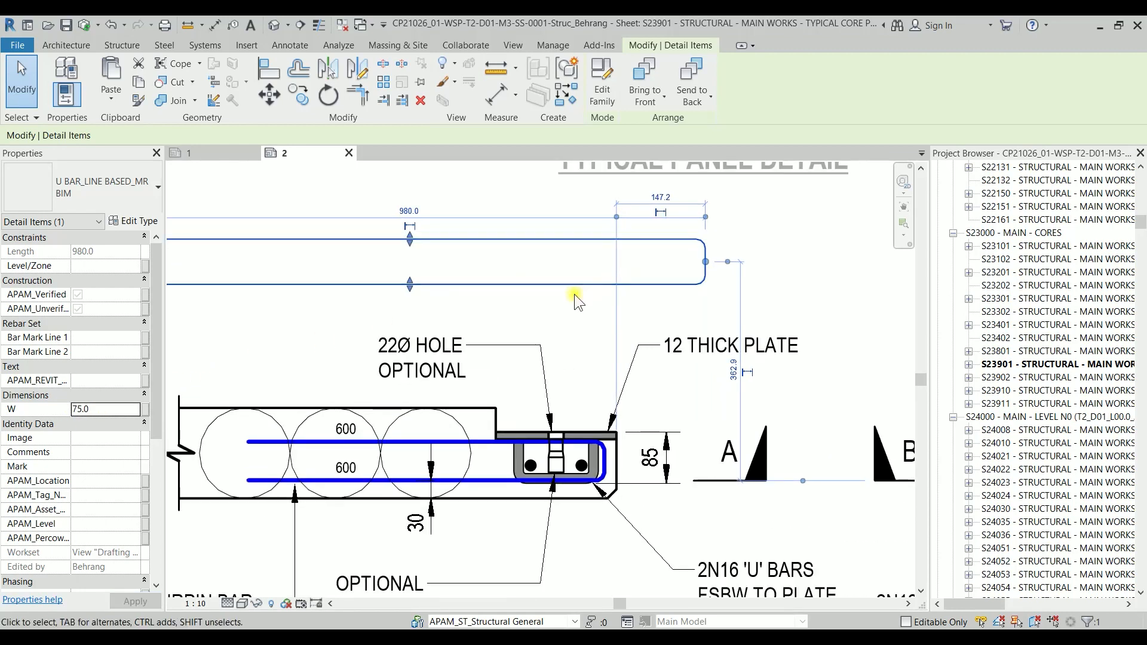
click(247, 462)
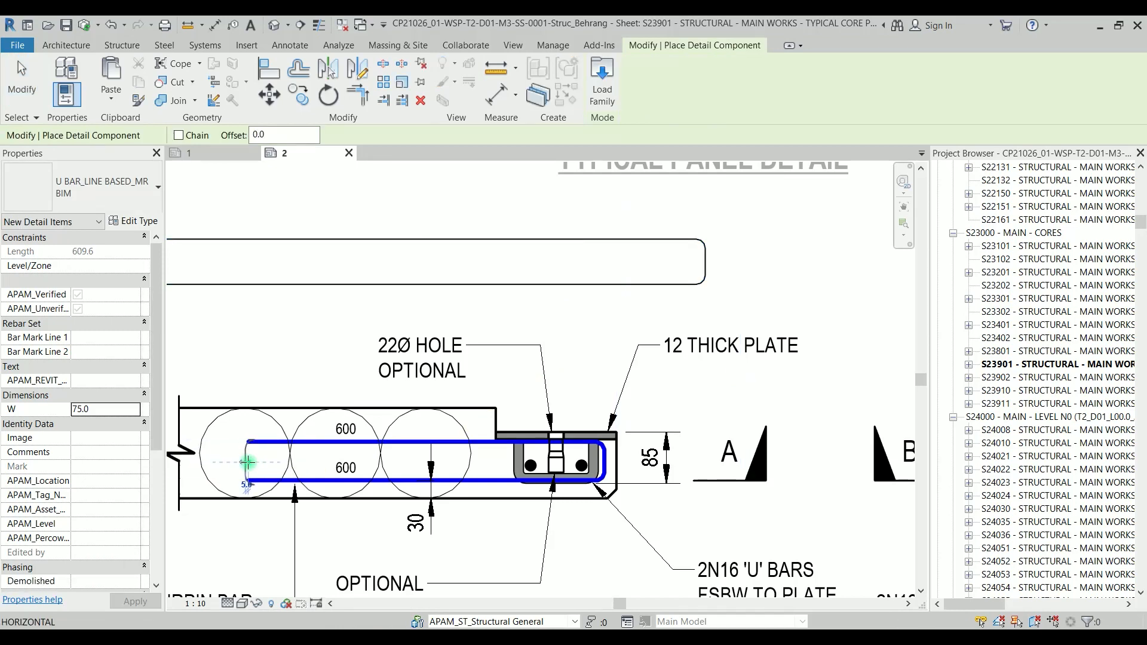
click(598, 465)
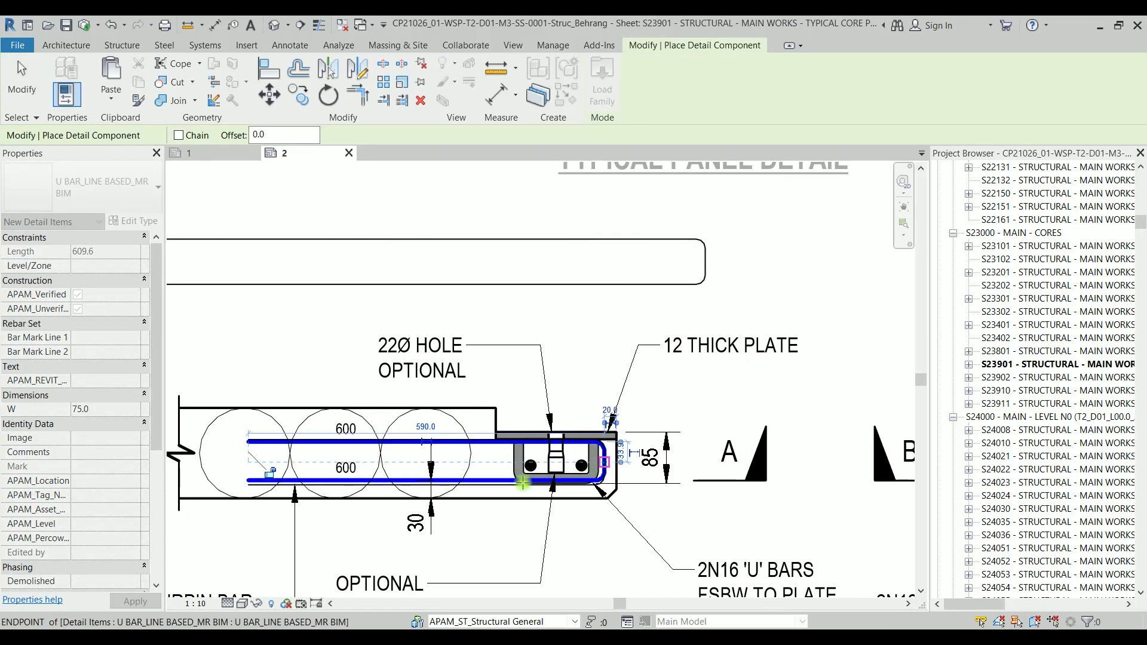
key(Escape)
key(Escape)
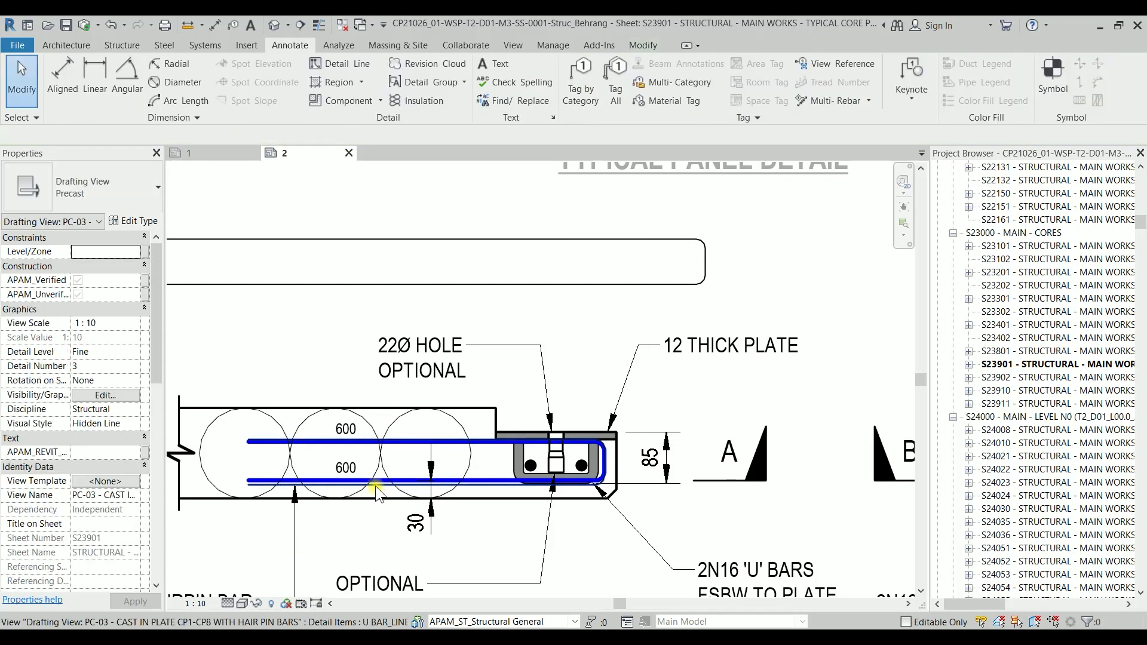
Move the new U bar just above the panel in section A-A and delete the longer 980 mm U bar.
click(373, 482)
drag(369, 424, 362, 405)
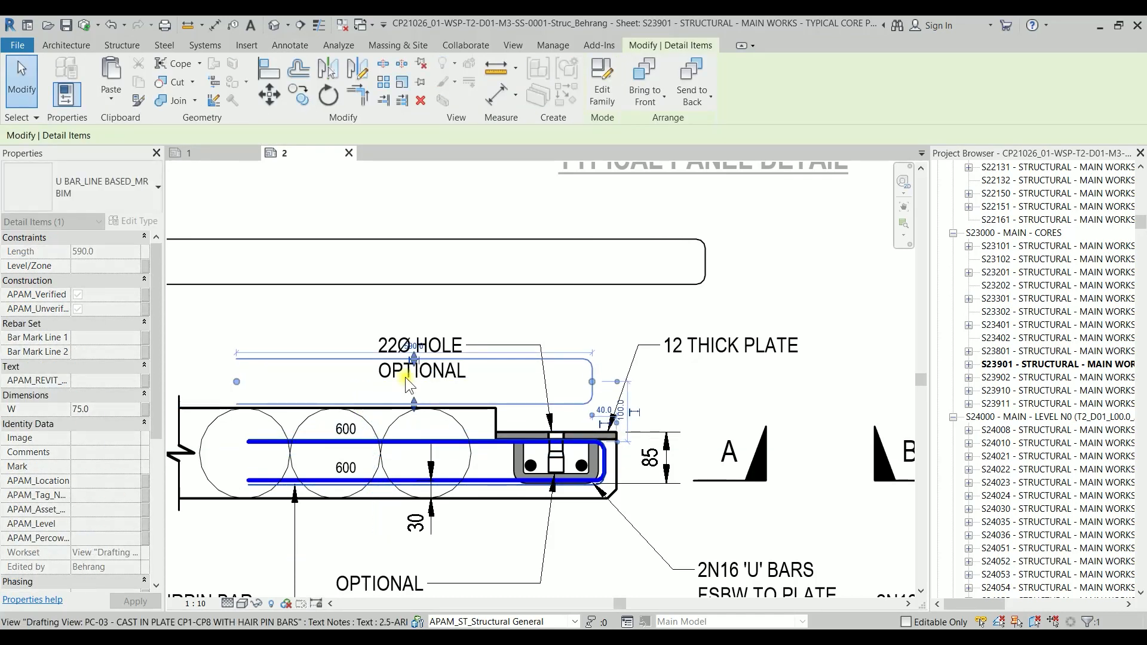
key(Escape)
click(663, 287)
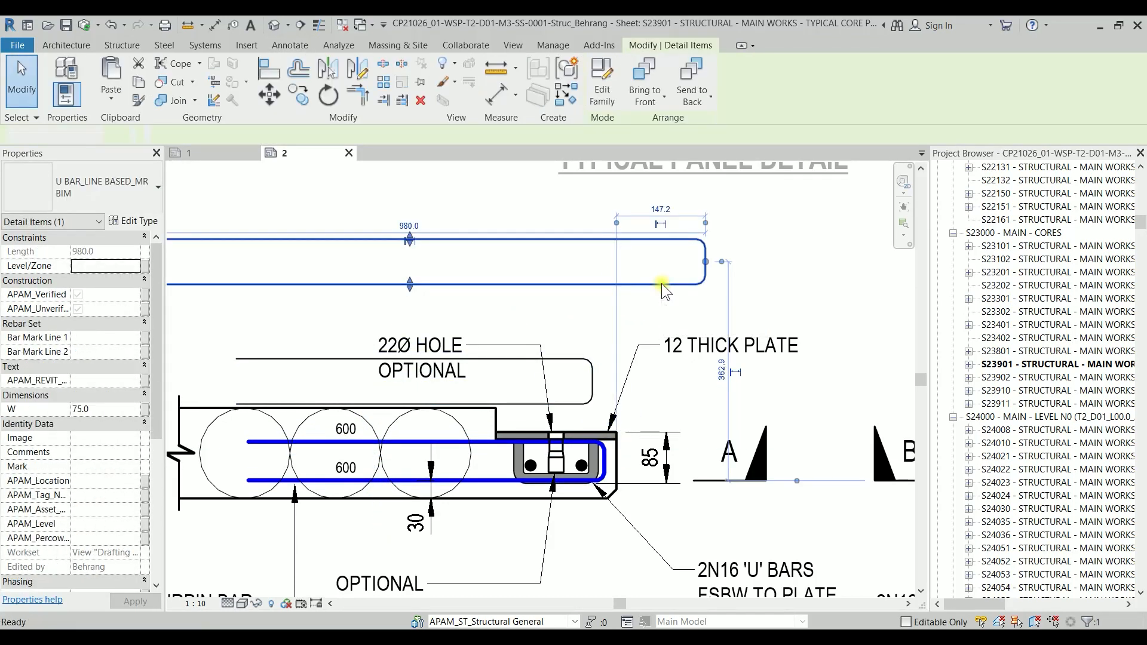
key(Delete)
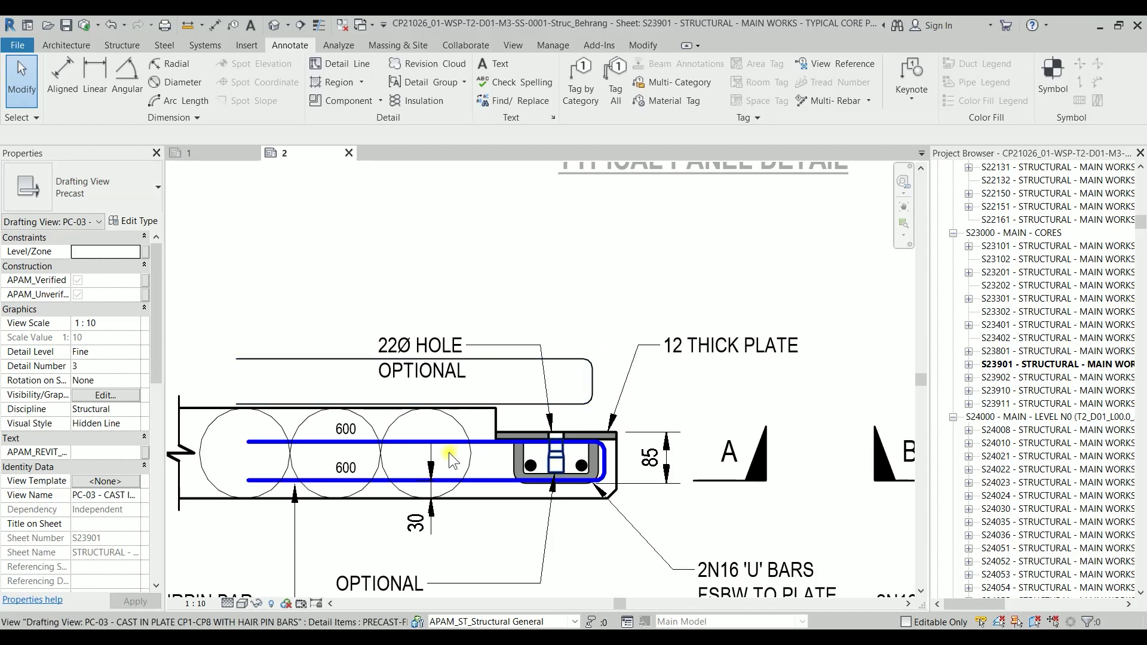
Select the upper blue hairpin bar line in section A-A and open the project's line styles.
click(470, 443)
key(Escape)
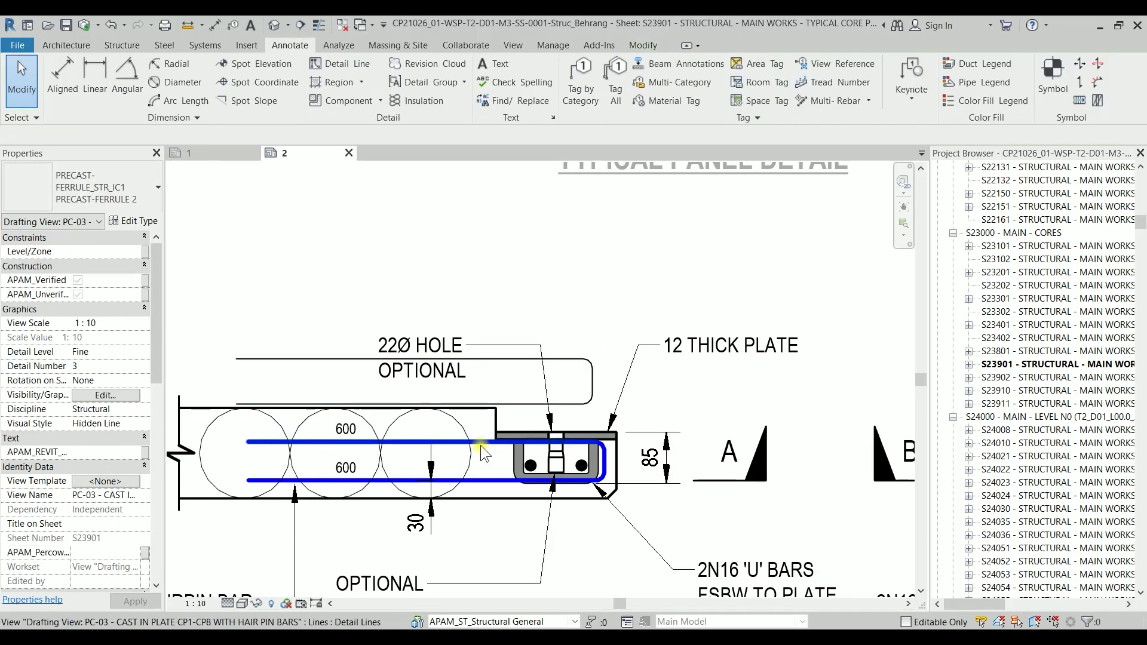
click(479, 442)
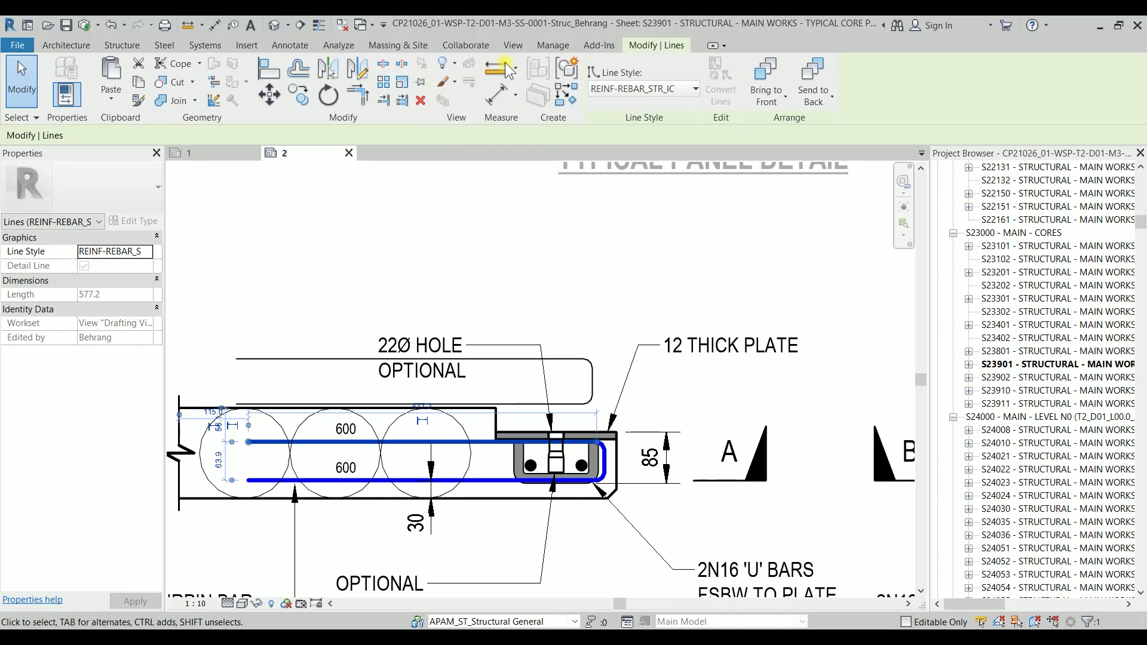
click(556, 46)
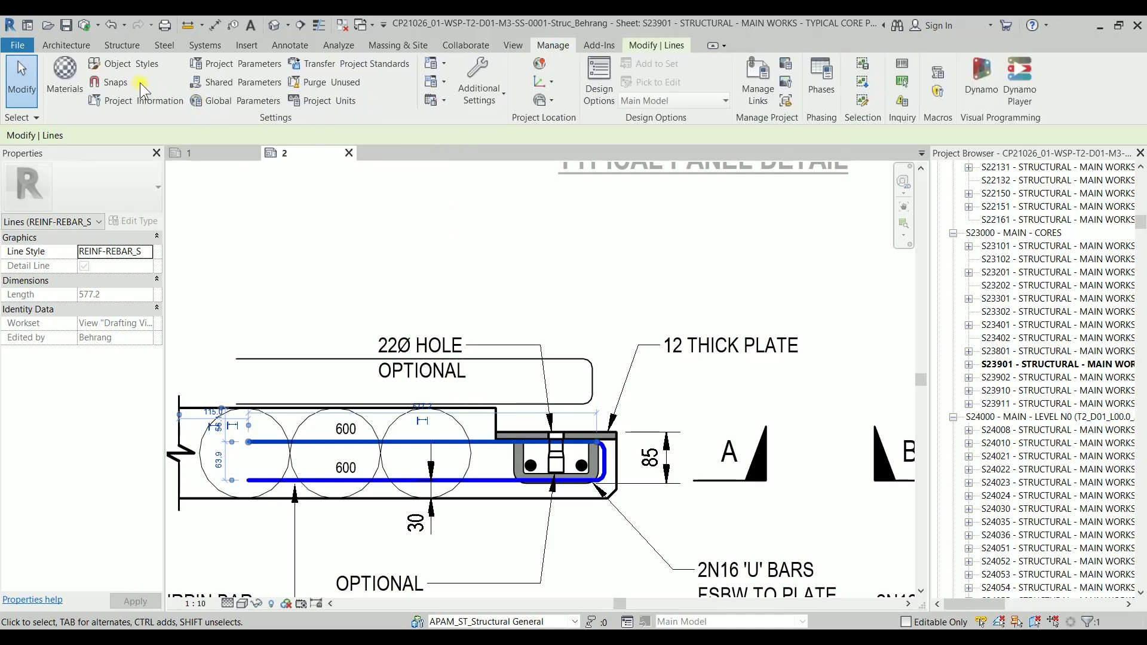
click(488, 93)
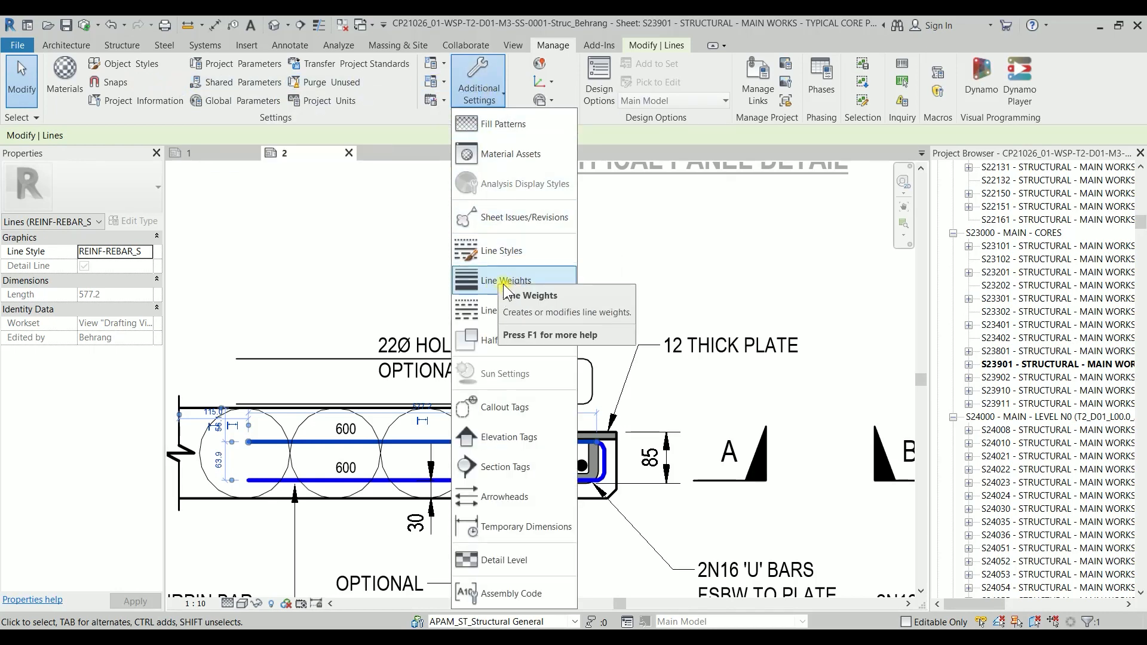
click(531, 251)
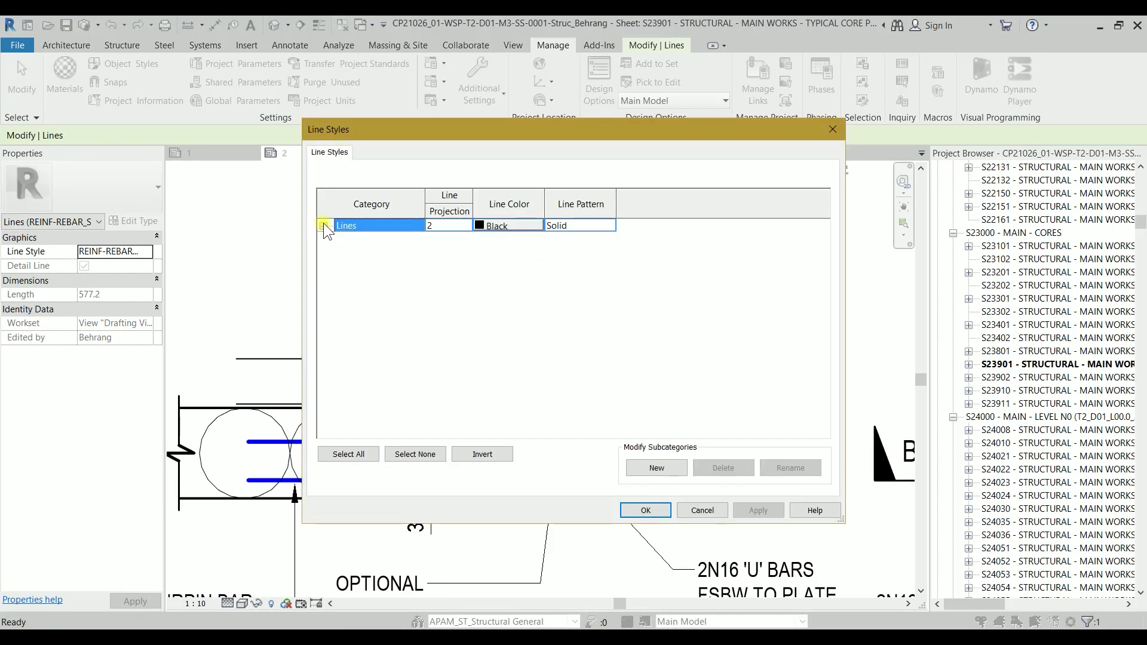
Expand the line subcategories and find REINF-REBAR_STR_IC to check its projection line weight.
click(324, 226)
drag(425, 203, 536, 189)
scroll(435, 325, down, 10)
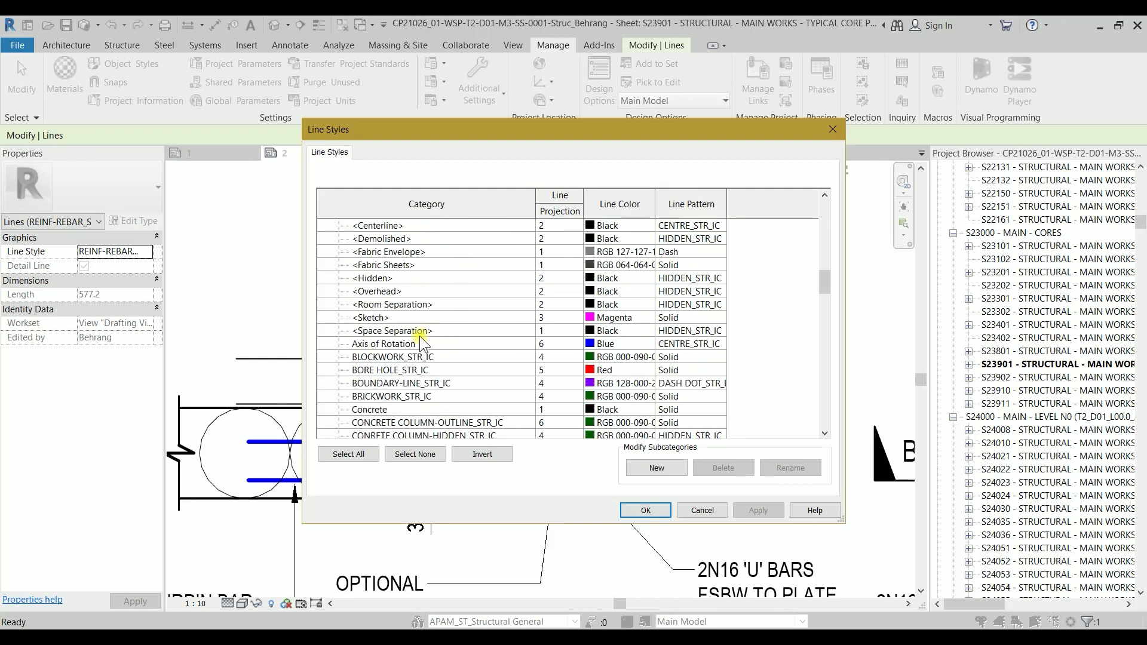
click(420, 334)
key(r)
scroll(417, 334, down, 5)
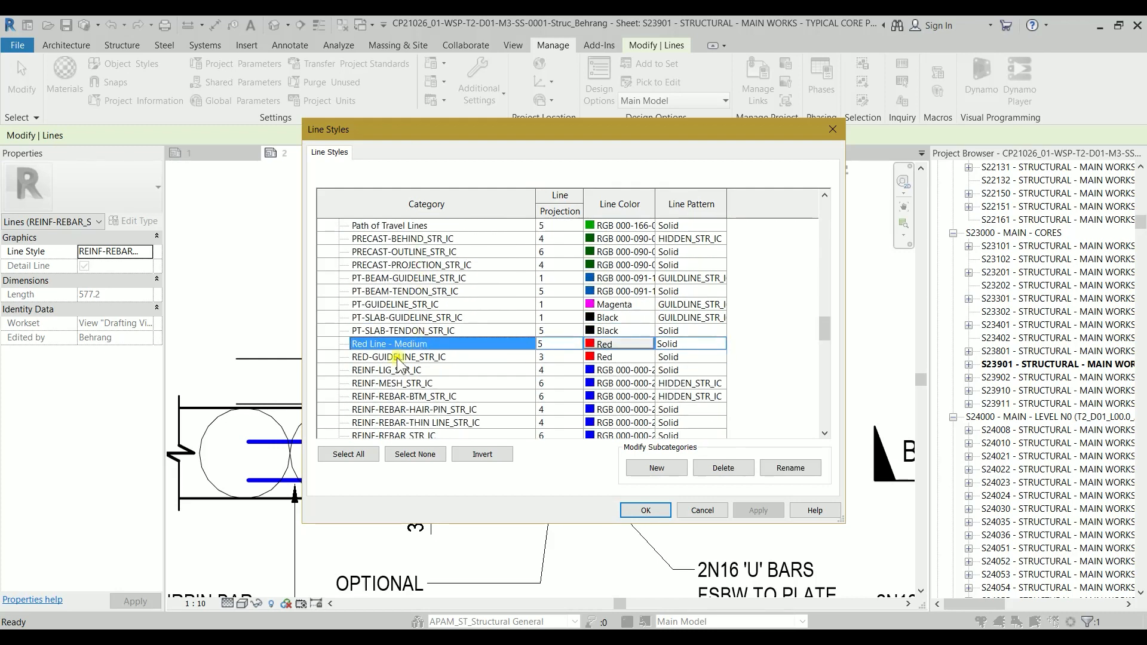
scroll(407, 395, down, 2)
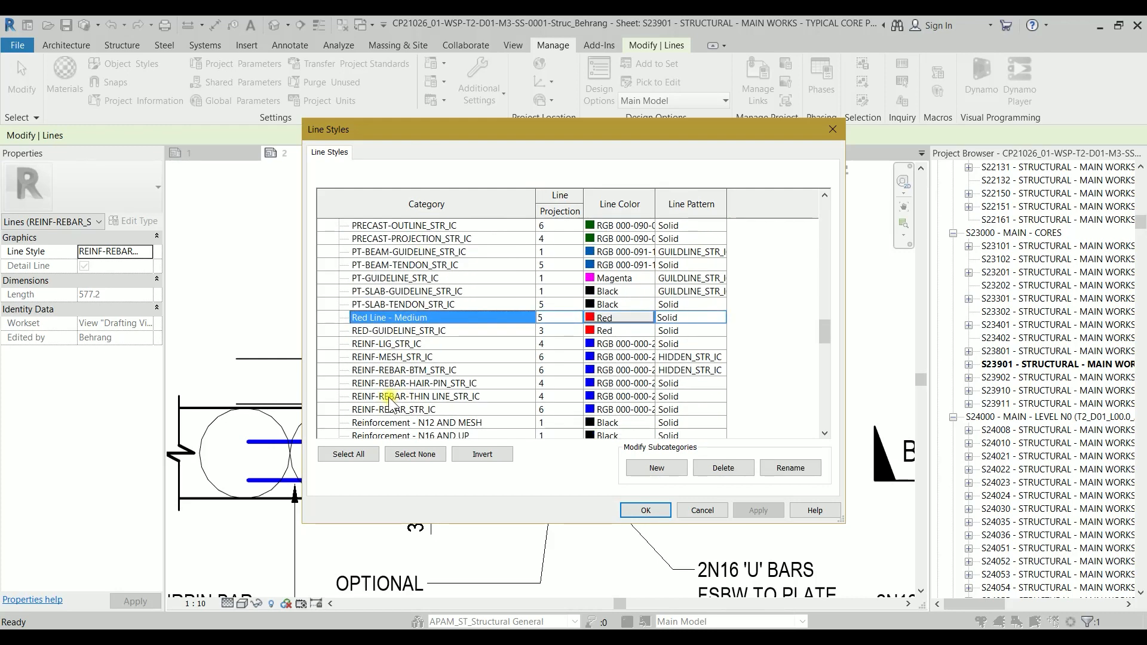
click(412, 410)
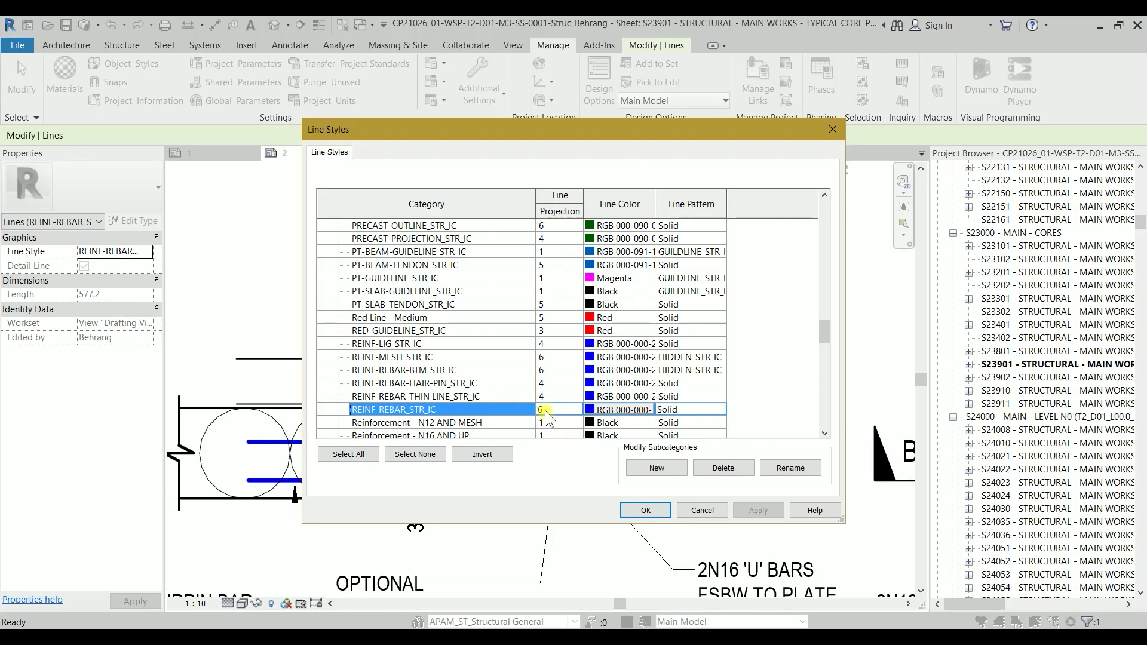
Check the line colour of REINF-REBAR_STR_IC against the basic blue, leave the line styles without changes and dismiss the save reminder.
click(619, 409)
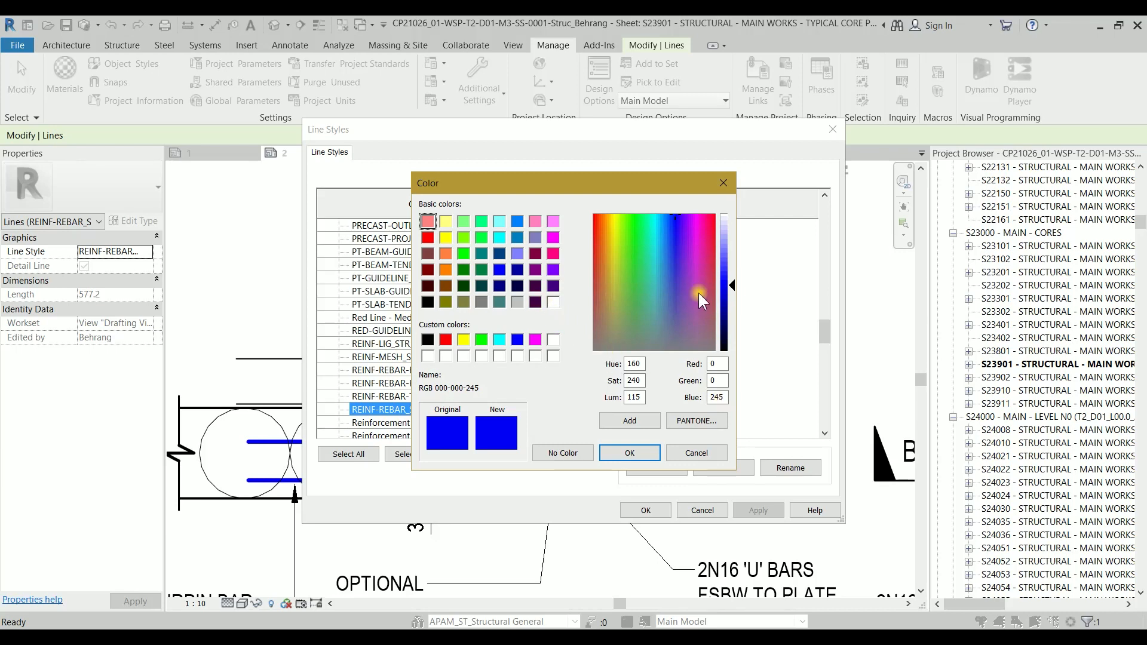
click(498, 270)
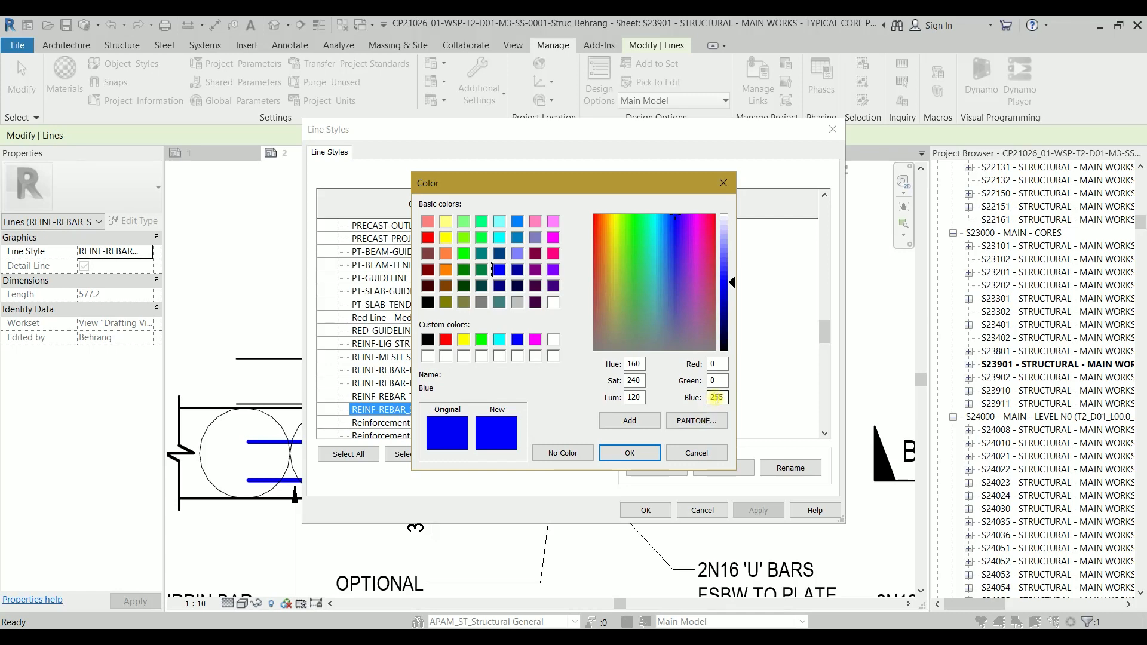
click(693, 453)
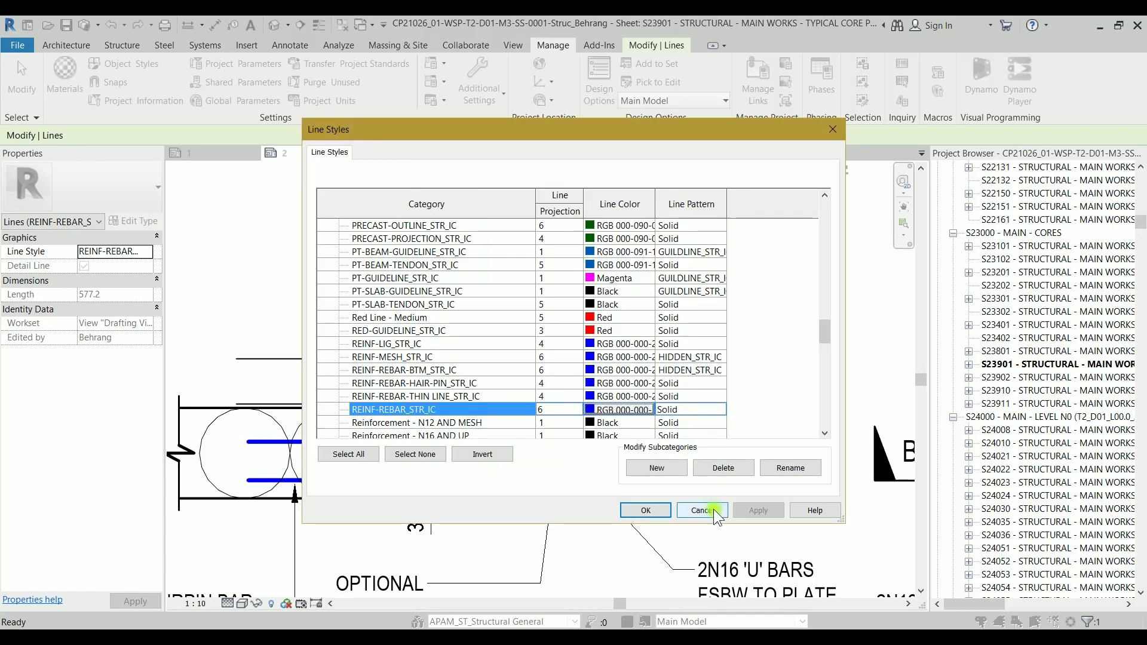
click(699, 510)
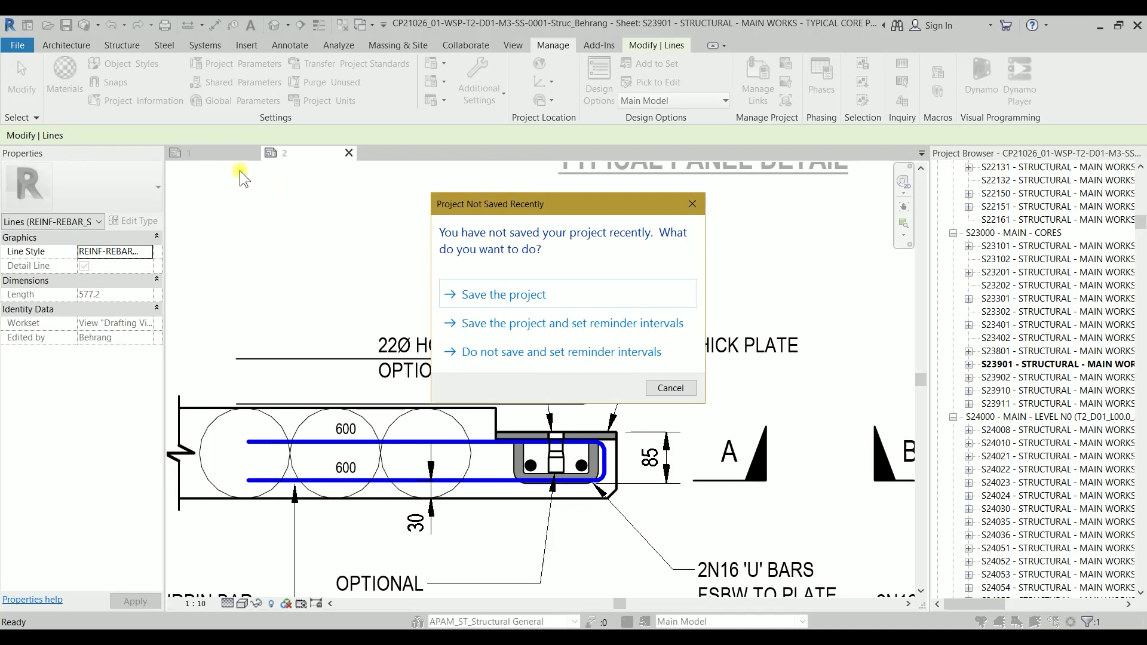
click(671, 388)
key(Escape)
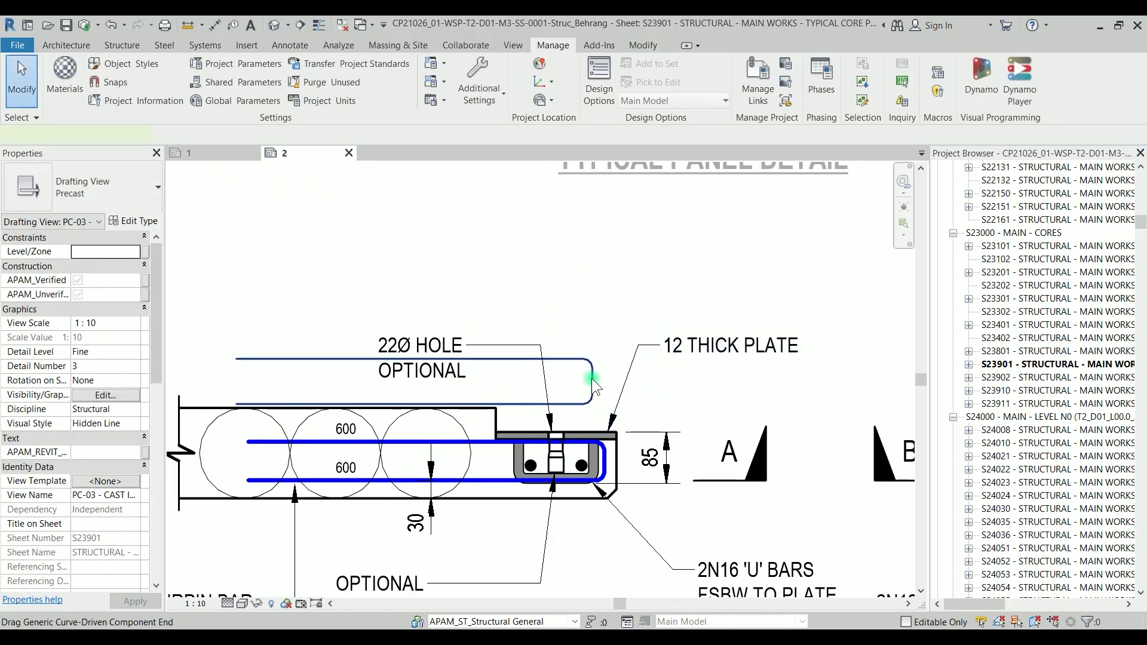
Open the placed U bar's family for editing and bring up its object styles.
click(598, 385)
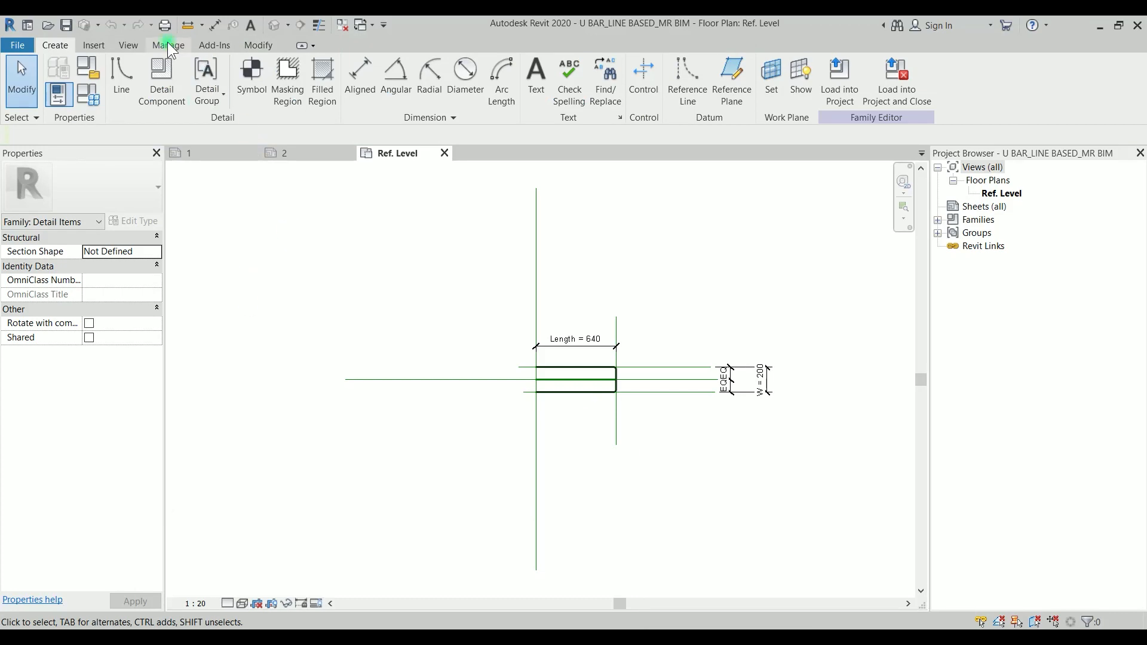
click(167, 44)
click(101, 81)
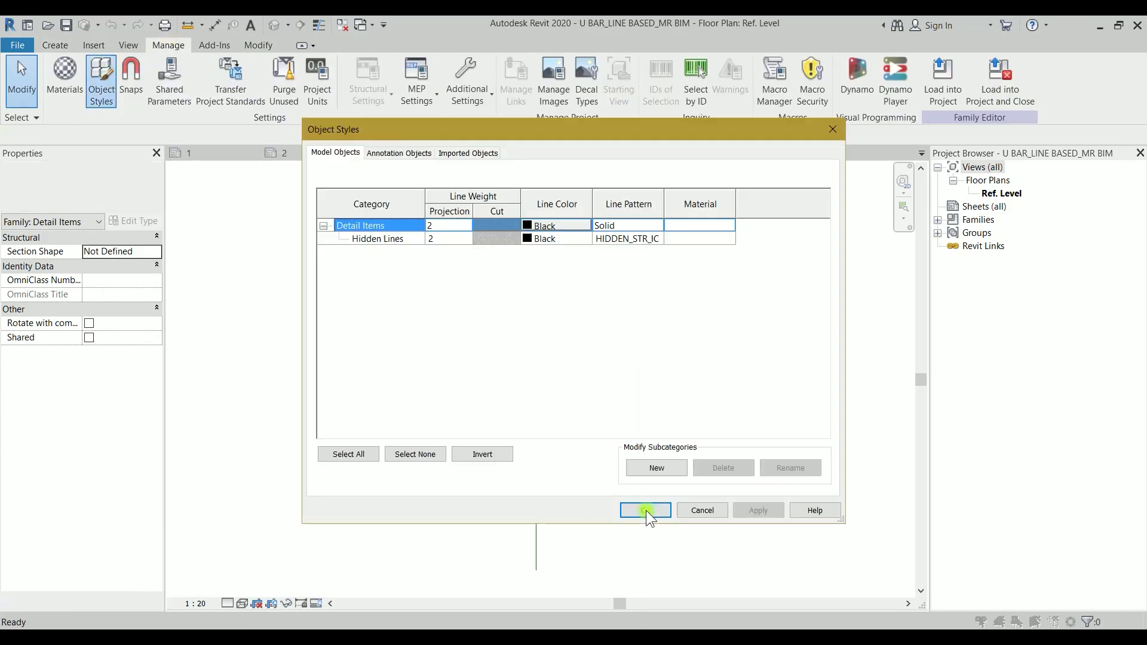
Create a Detail Items subcategory named BLUE6 and set its projection line weight to 6.
click(640, 465)
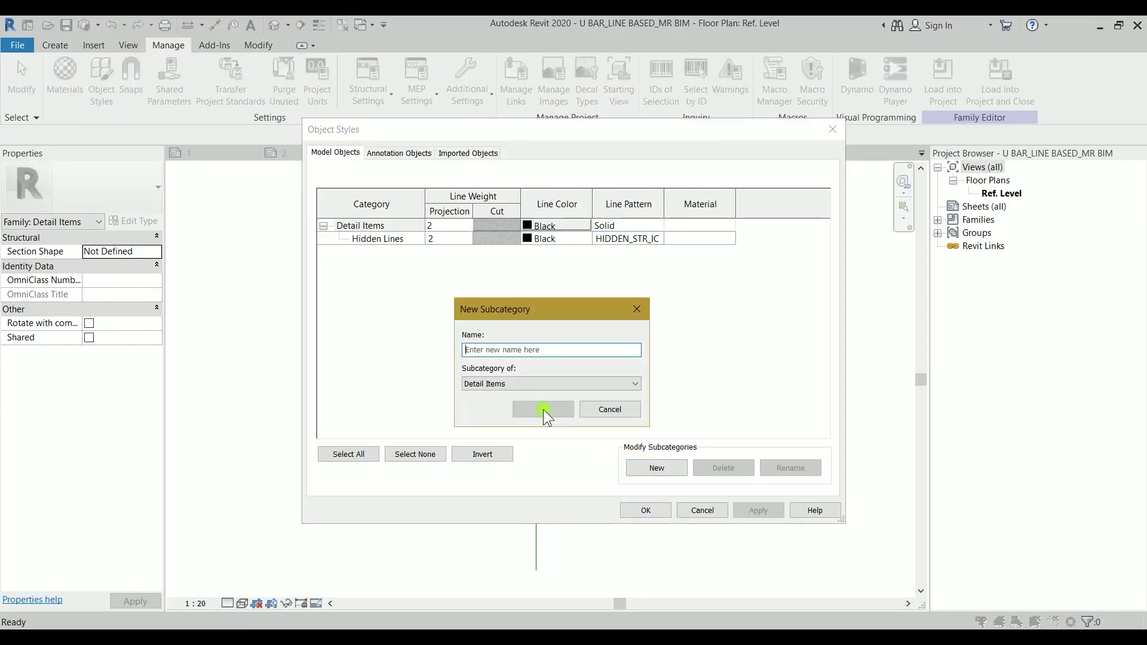
text(BL)
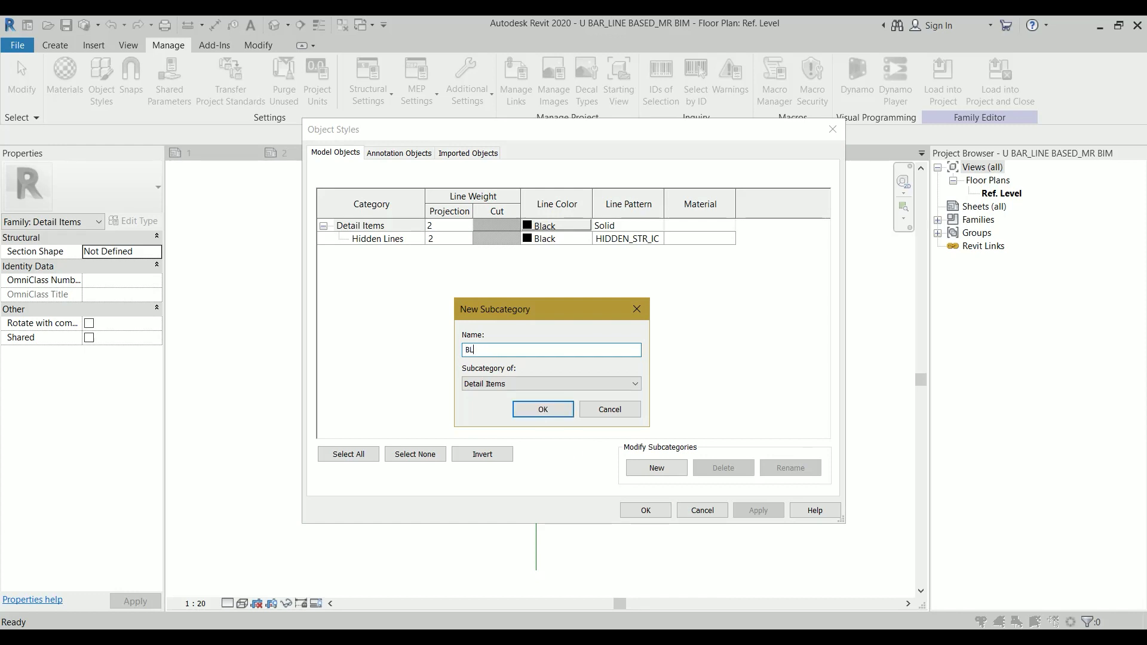
text(UE6)
click(544, 409)
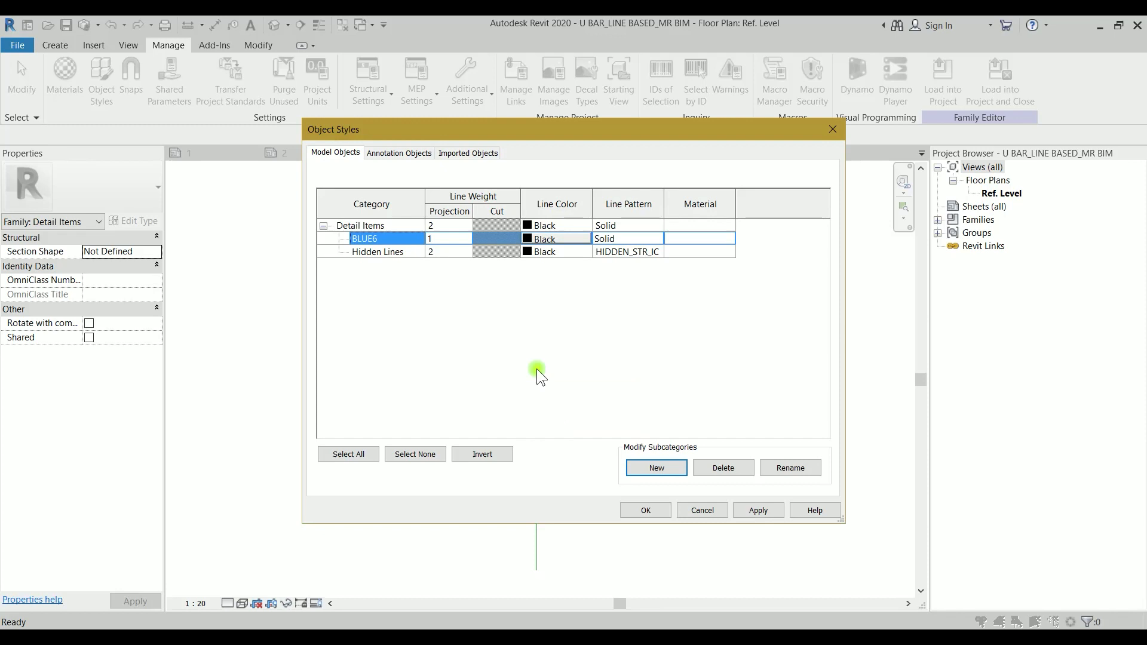
click(453, 238)
text(6)
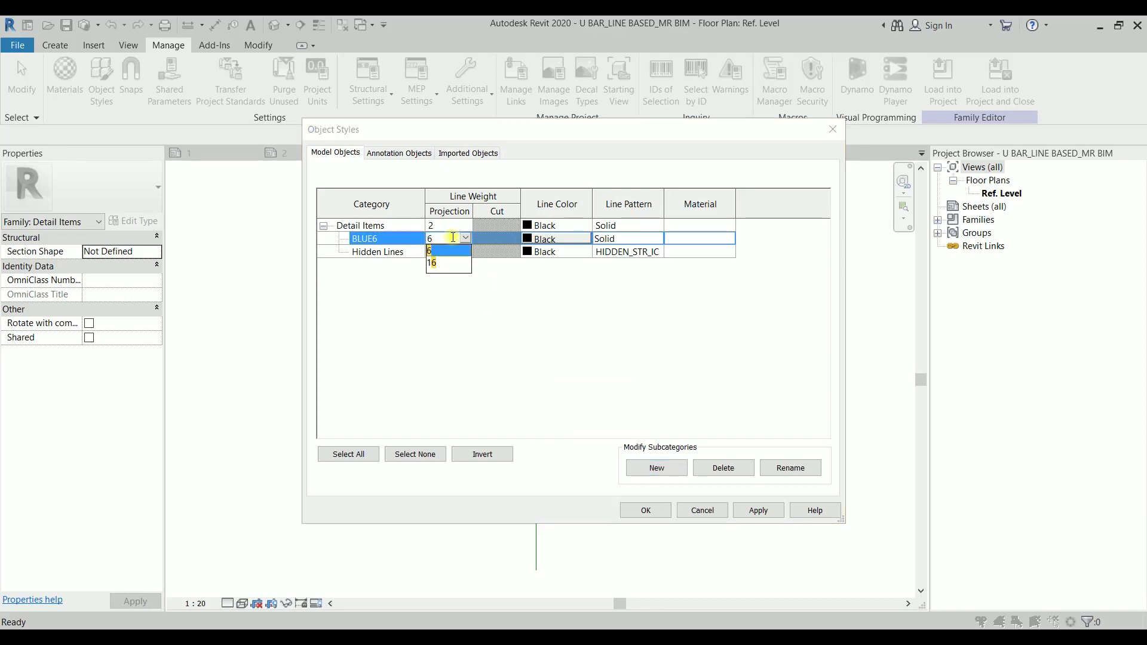
Set the line colour of BLUE6 to blue with RGB 0, 0, 245 and accept the object styles.
click(556, 240)
click(560, 240)
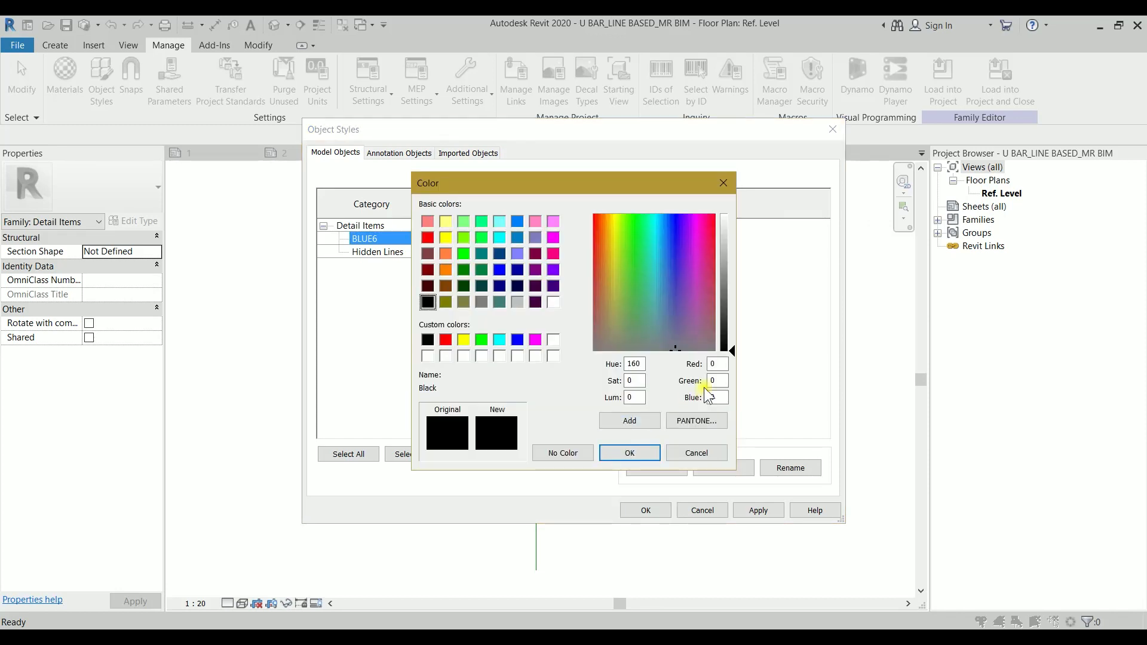
click(499, 270)
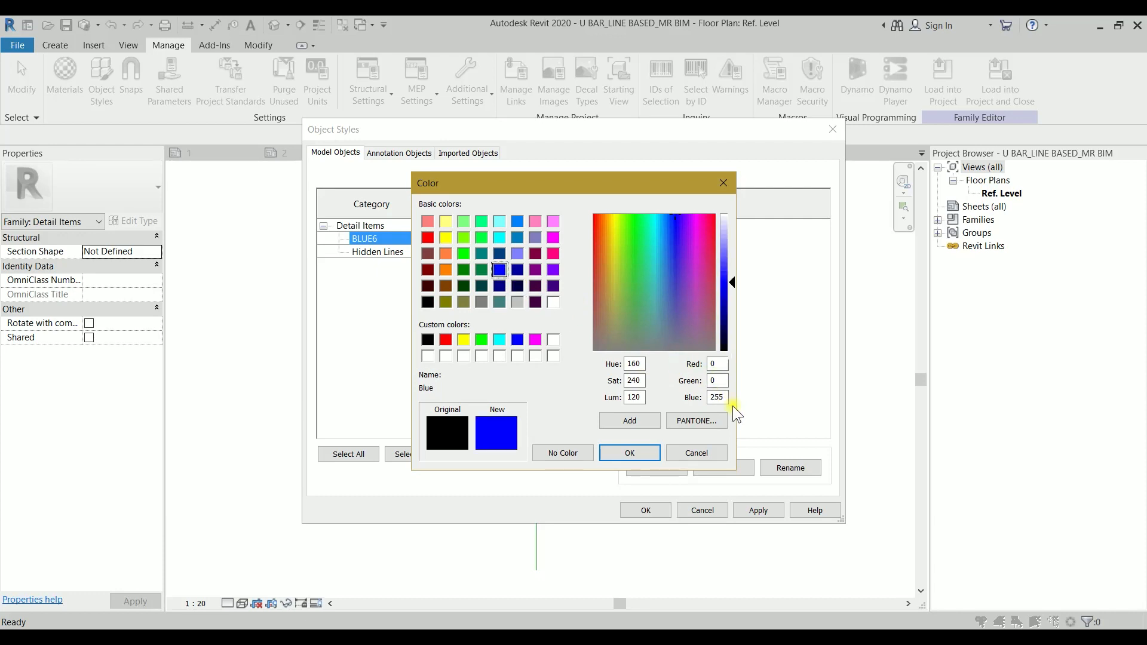
drag(726, 399, 688, 399)
text(245)
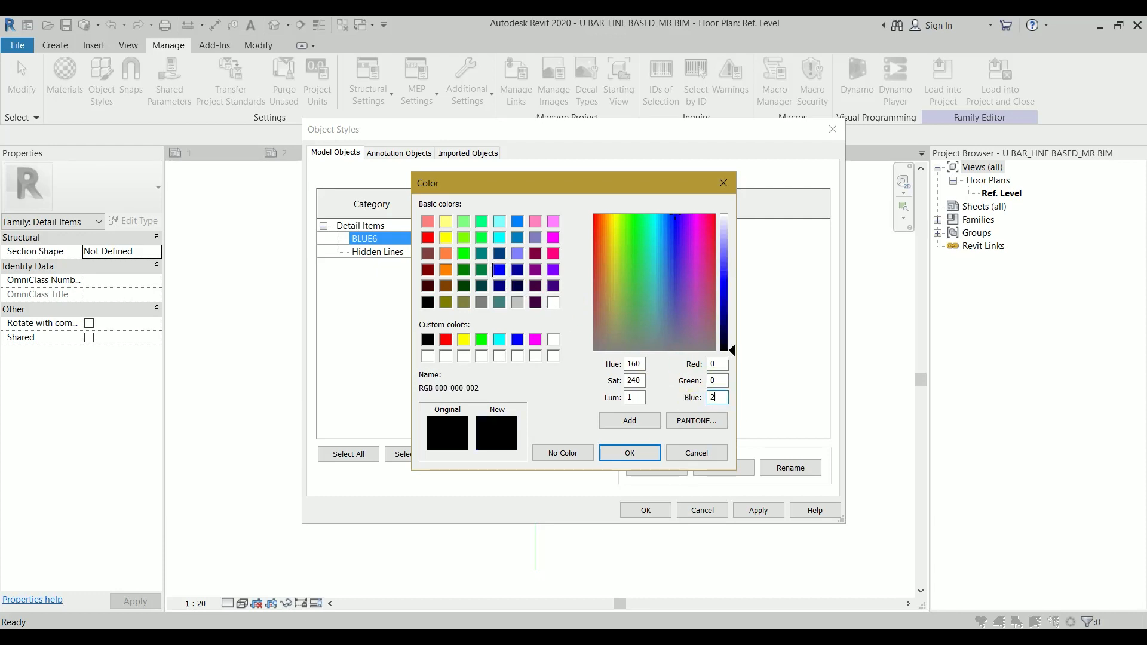
click(638, 453)
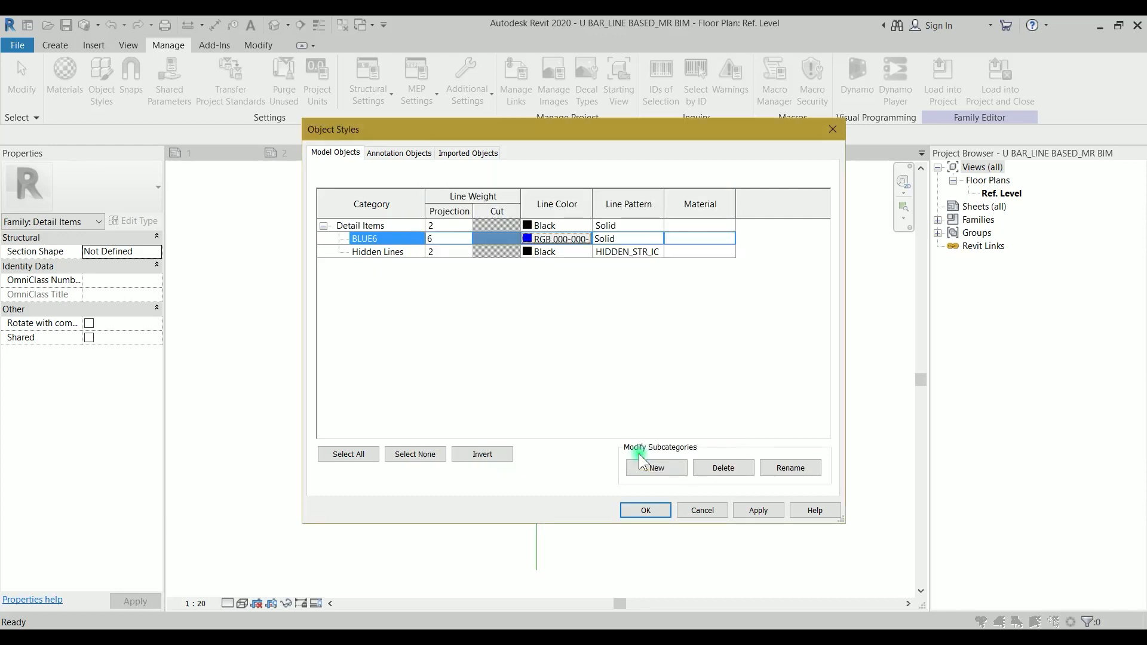
click(645, 510)
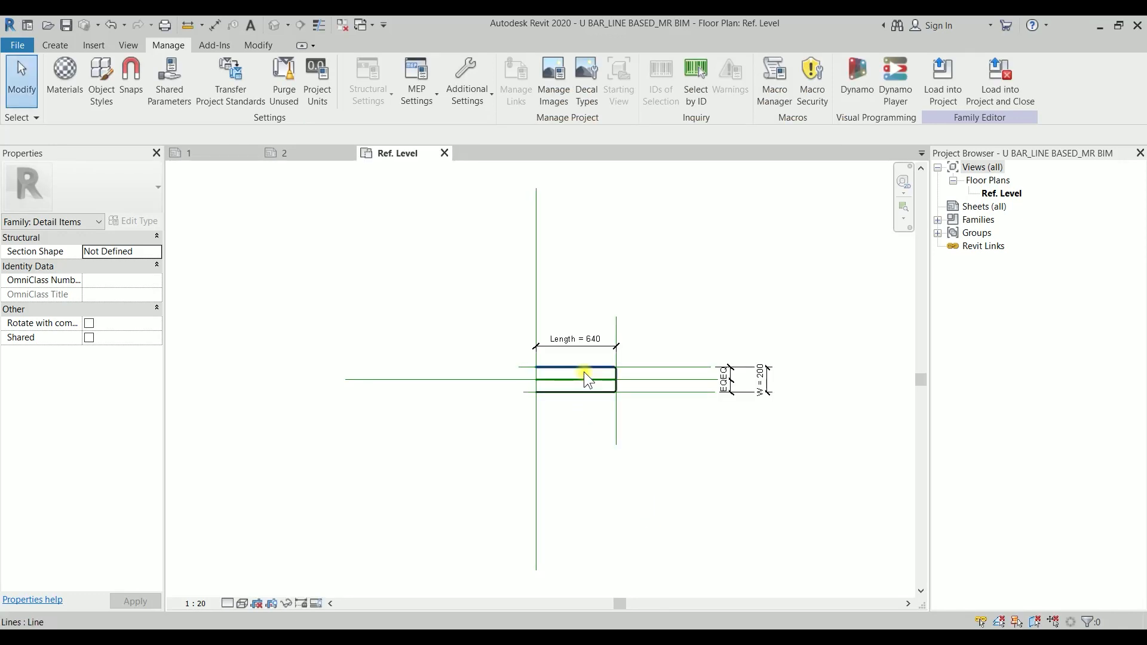
Assign the BLUE6 subcategory to the whole chain of U-shaped bar lines in the family.
scroll(585, 369, up, 5)
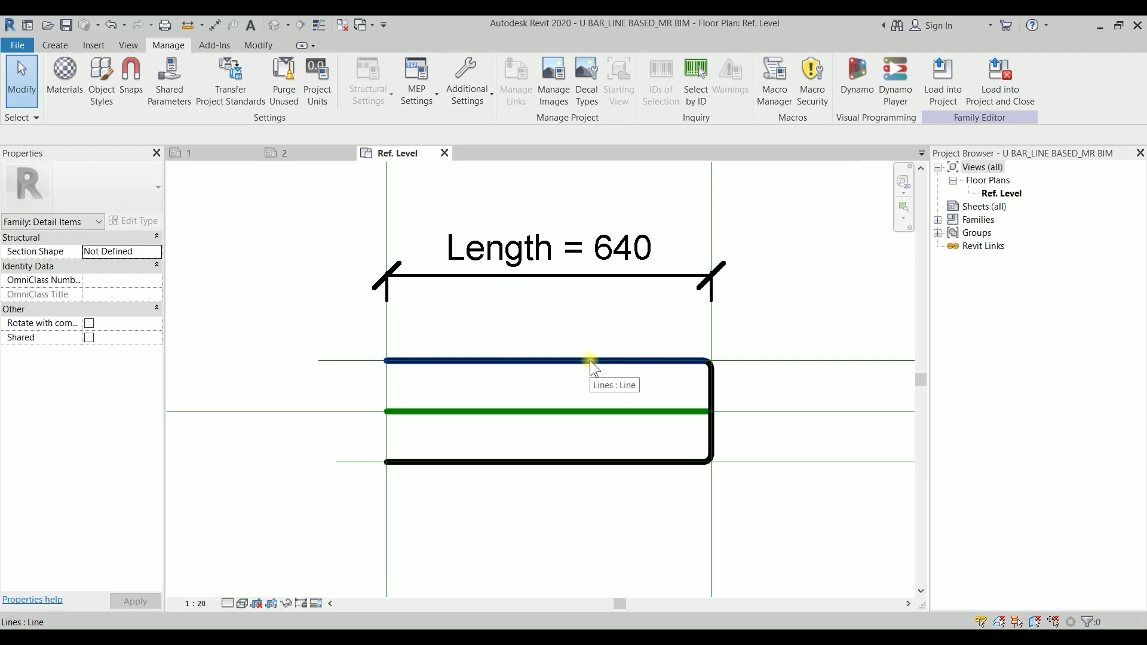
key(Tab)
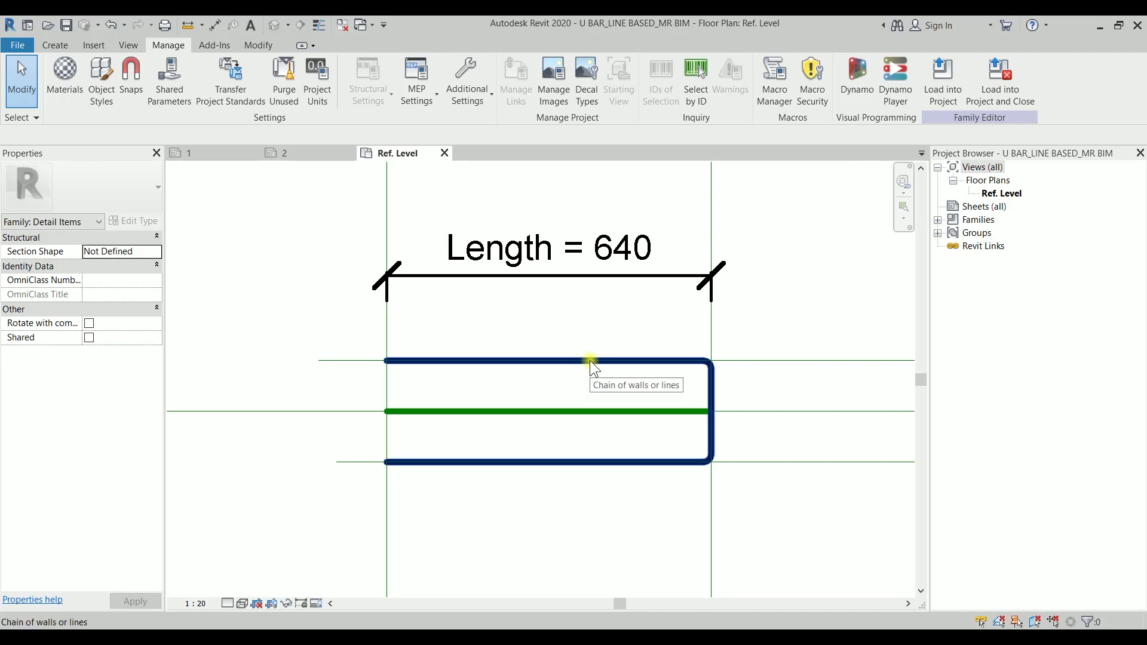
click(590, 360)
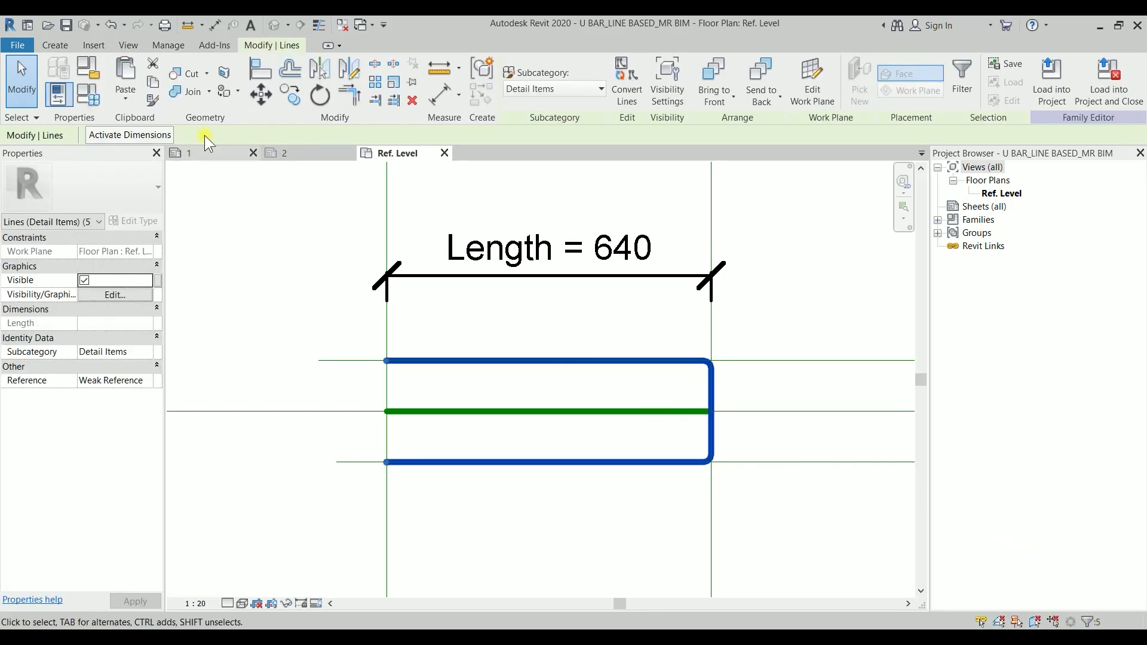
click(546, 87)
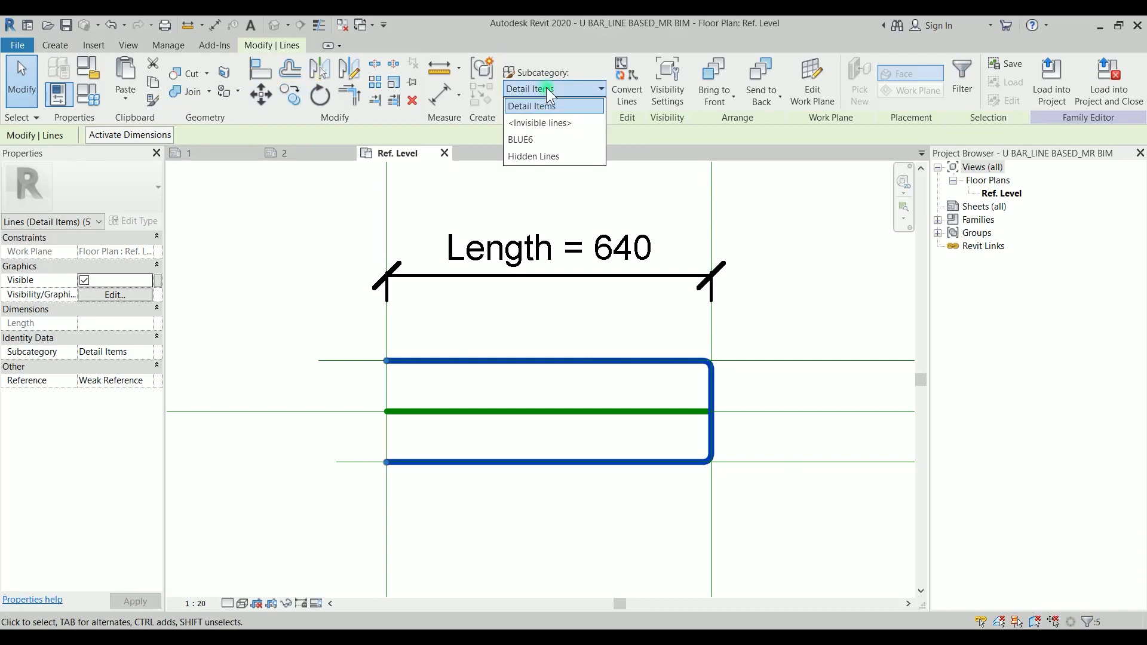
click(526, 138)
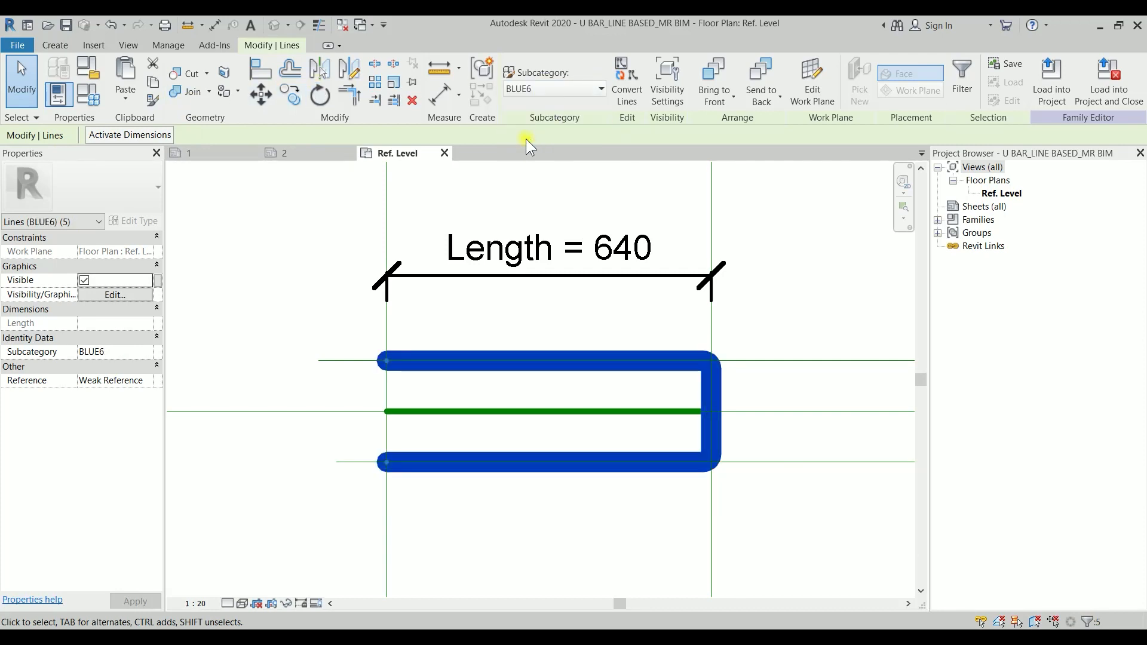
click(764, 240)
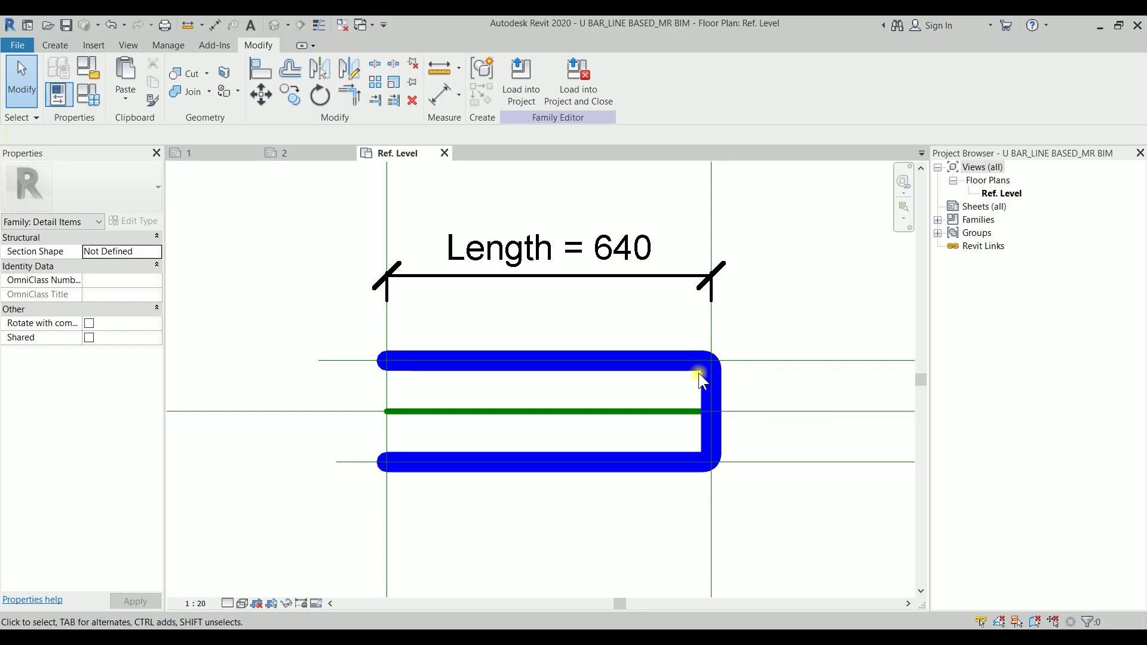
Save the U bar family, load it into the project and close it, overwriting only the existing version.
click(66, 25)
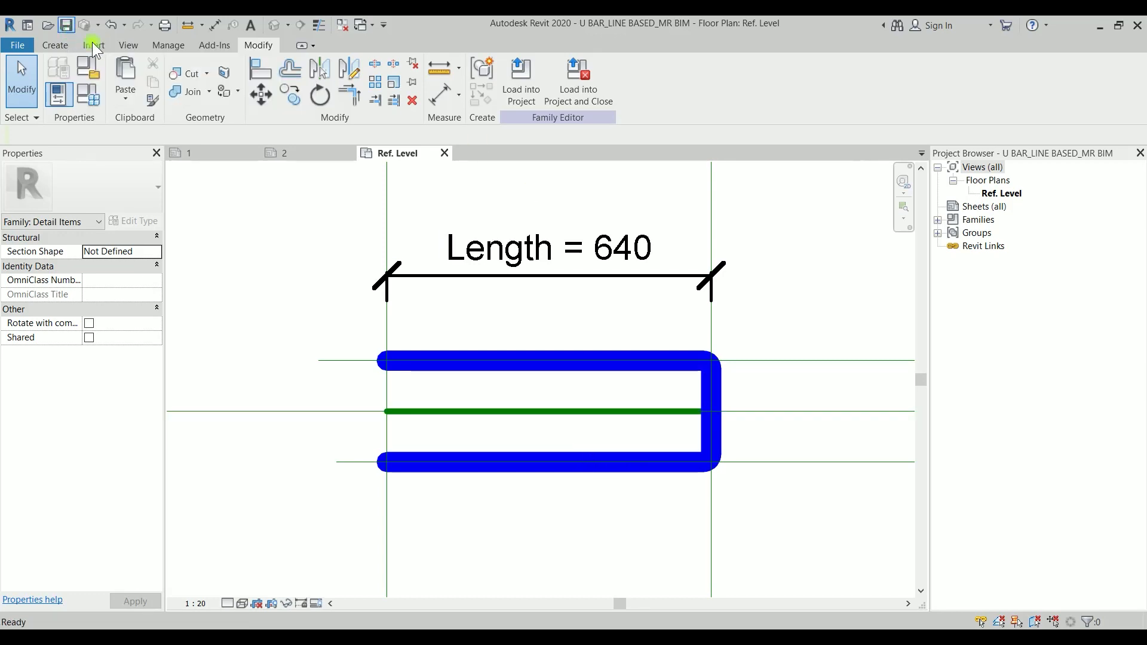
click(544, 340)
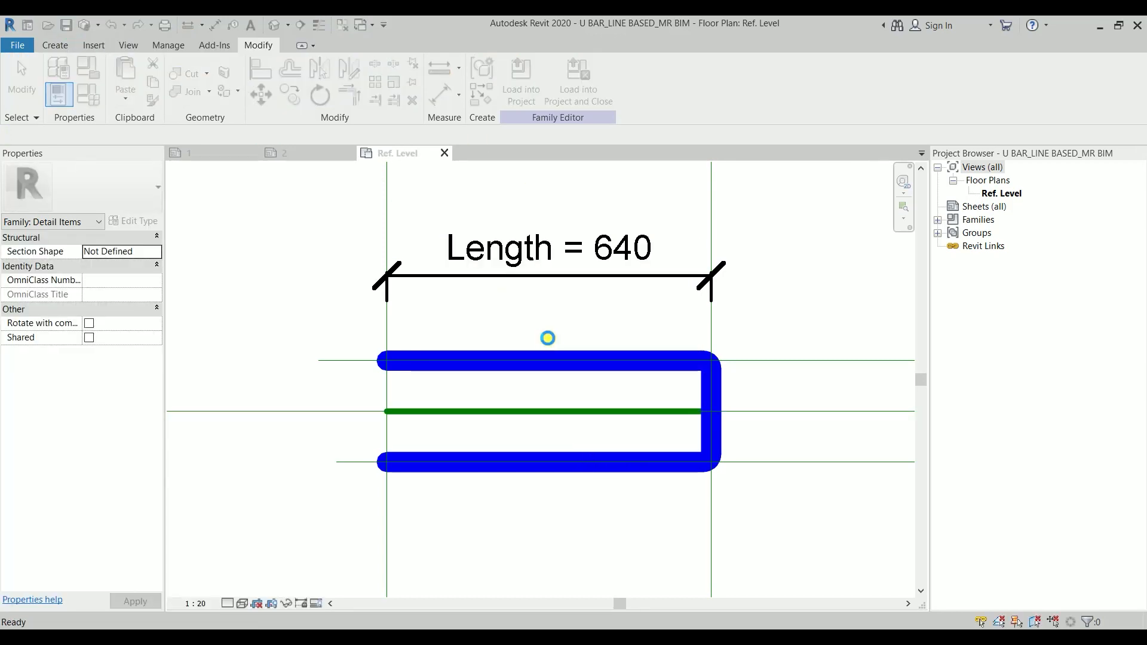
click(578, 90)
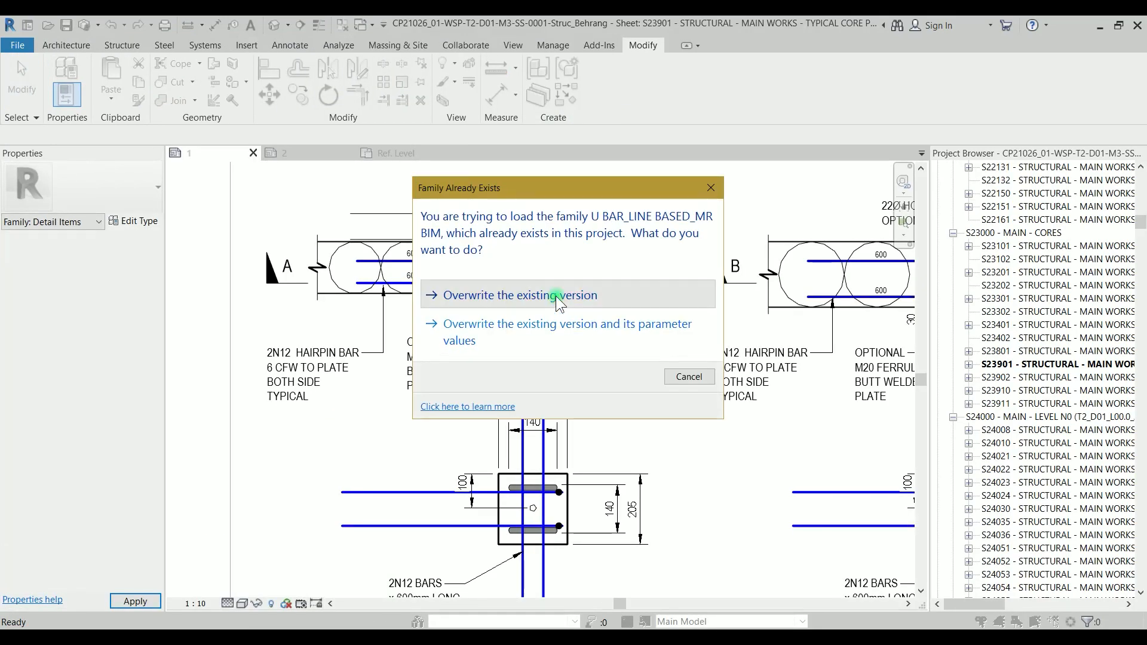
click(555, 295)
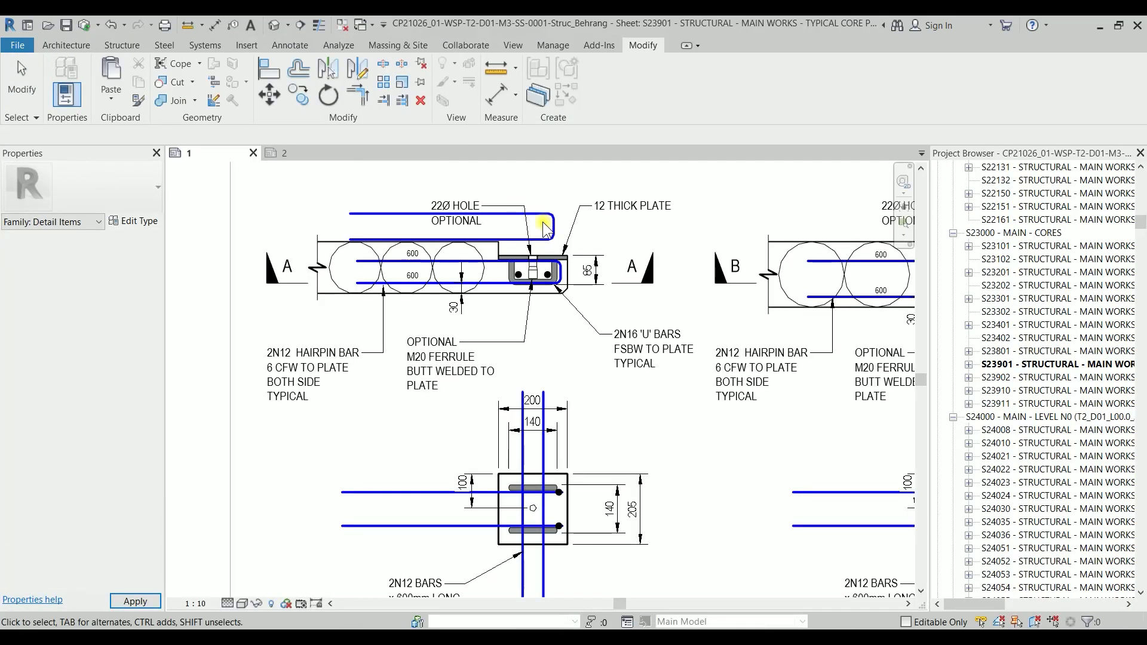
Delete the whole chain of old blue hairpin bar lines inside section A-A.
scroll(547, 227, up, 3)
scroll(573, 243, down, 1)
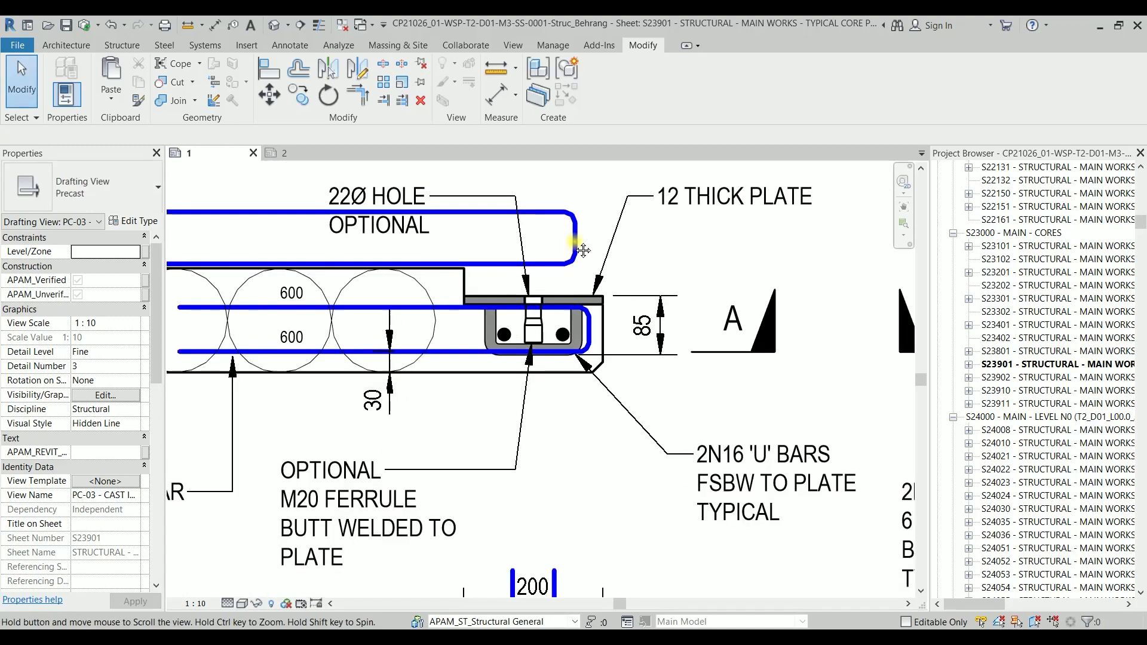
middle_drag(573, 243, 723, 245)
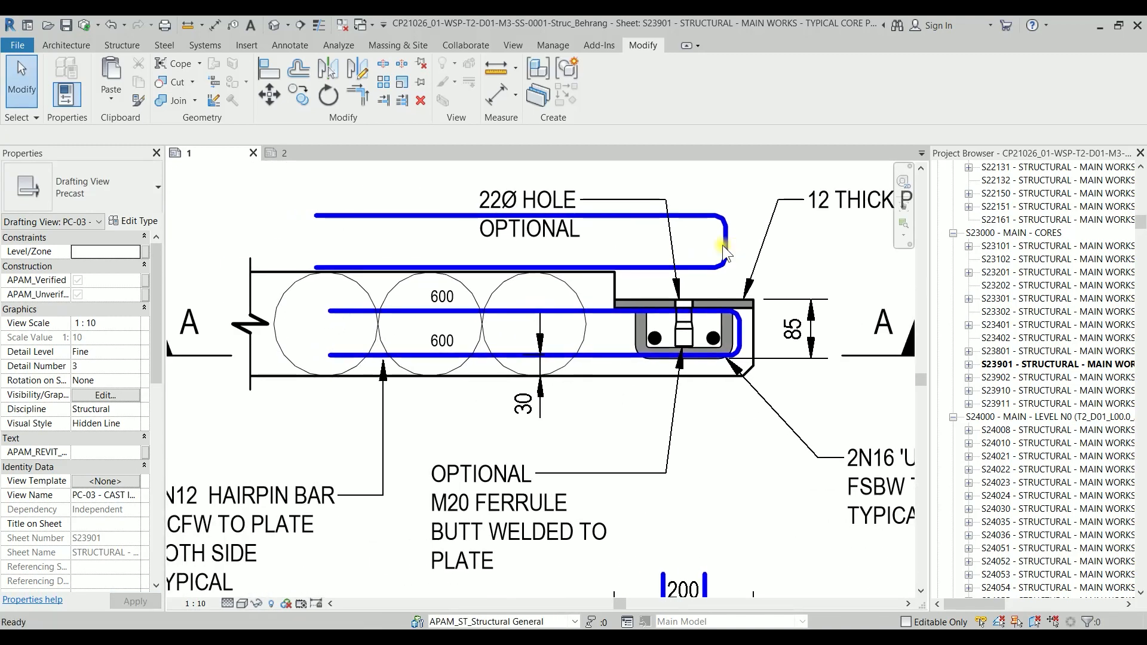
key(Tab)
click(592, 354)
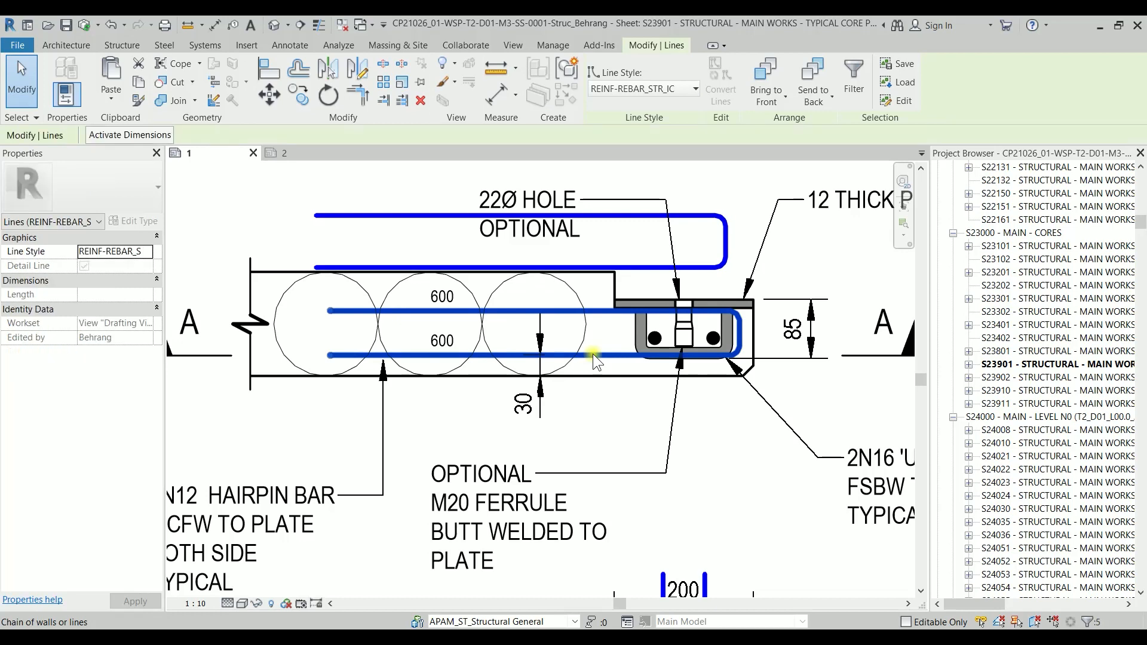
key(Escape)
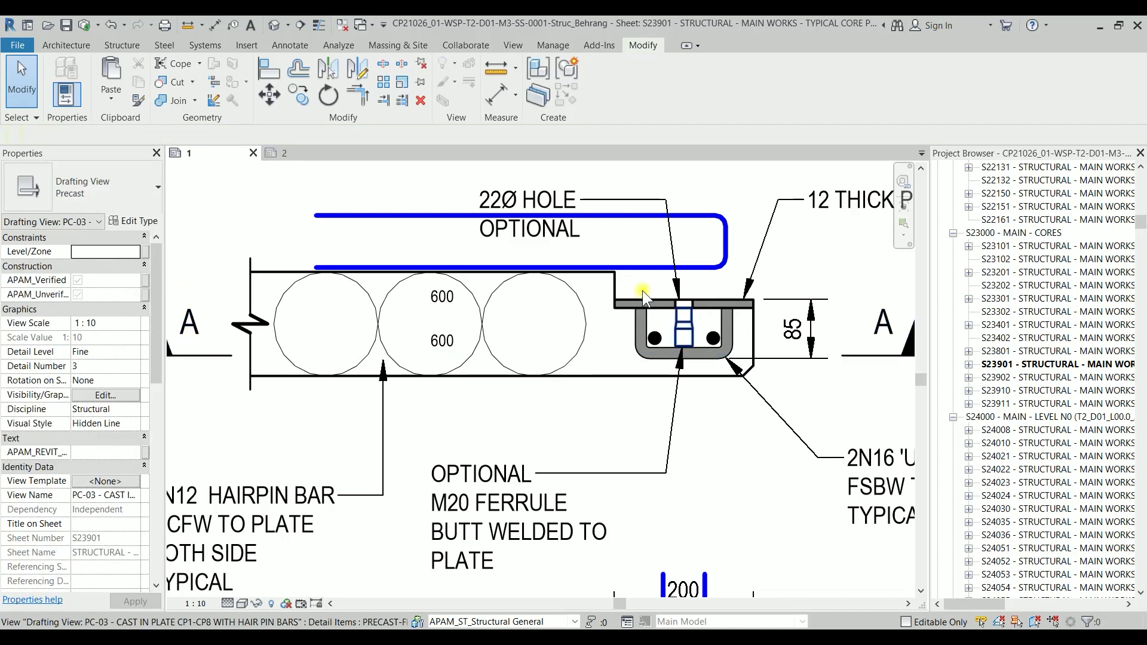
Place another U bar like the existing one inside section A-A, about 495 mm long, with its bend at the plate end.
click(727, 238)
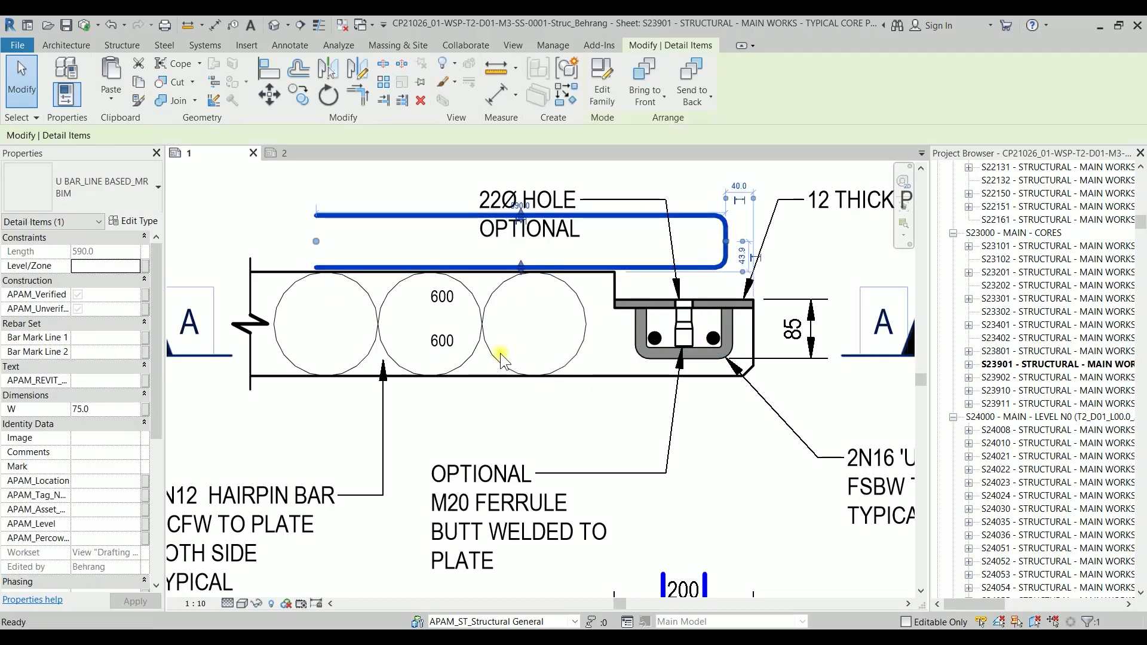
key(c)
key(s)
click(399, 338)
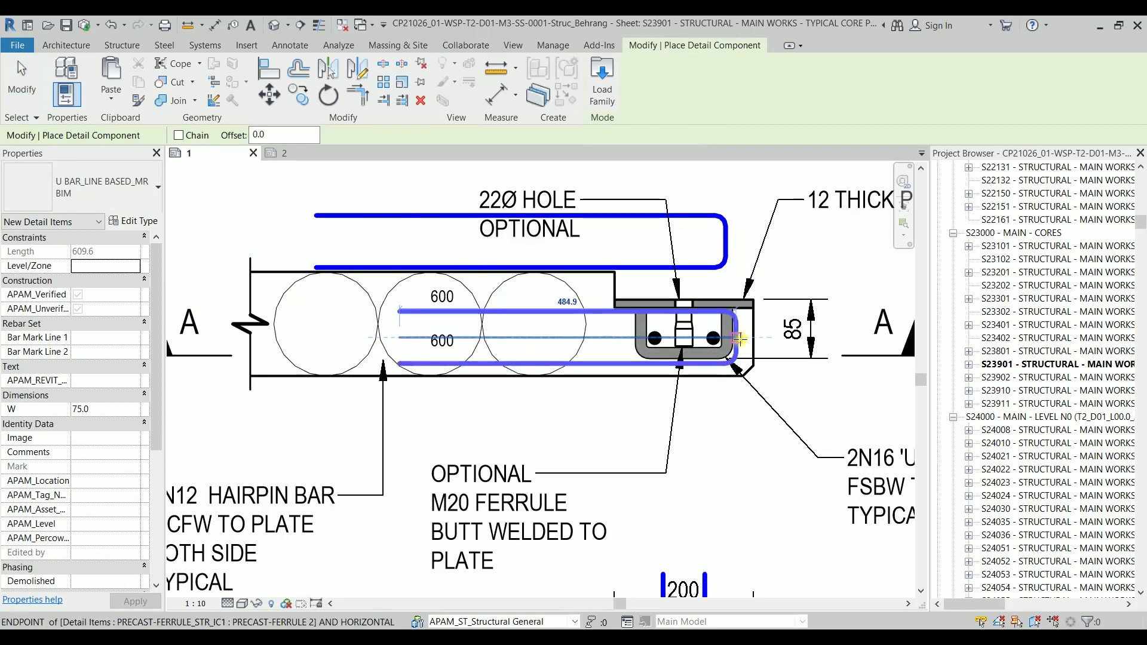
click(741, 338)
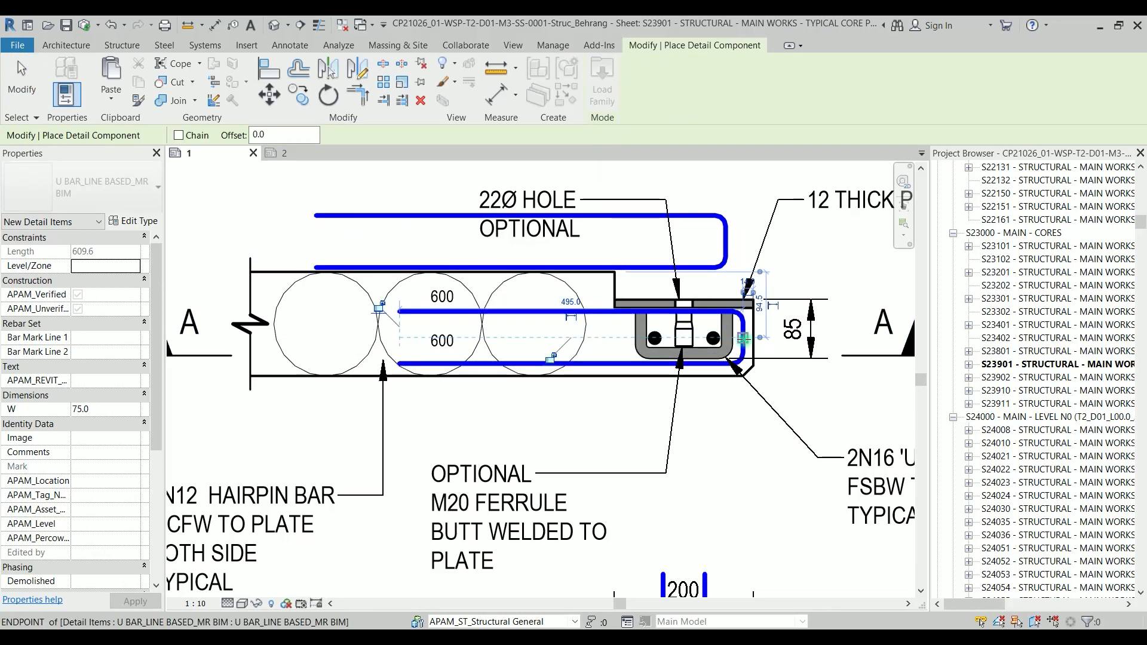
key(Escape)
Slightly narrow the new U bar inside section A-A with its width grip and deselect it.
click(610, 363)
scroll(598, 362, up, 2)
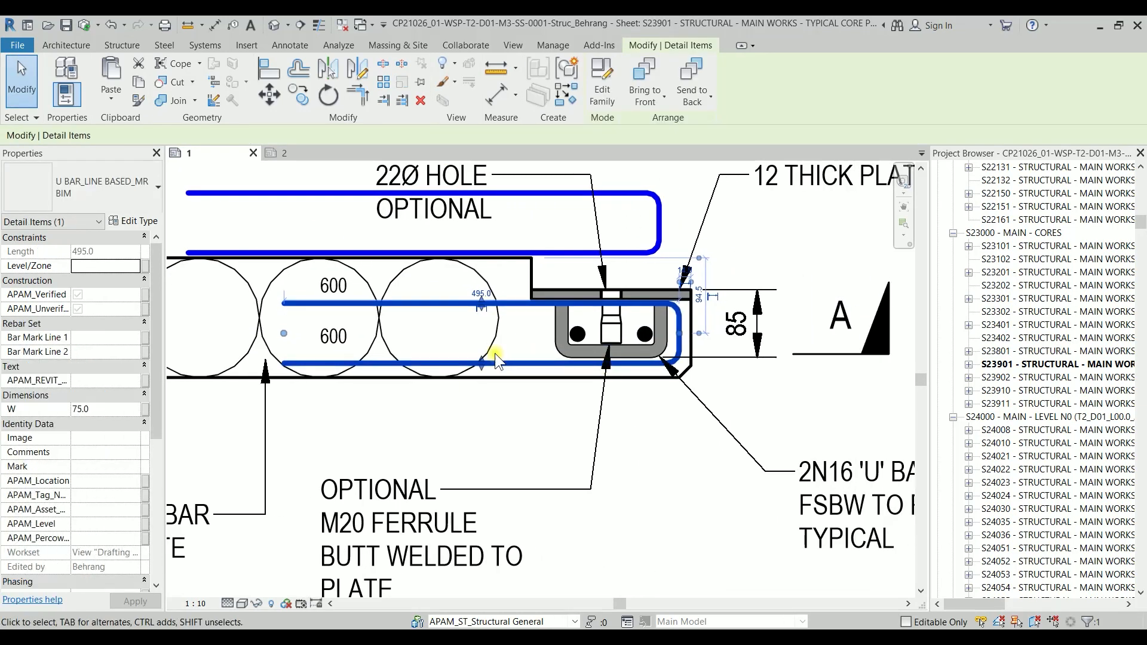
mouse_move(482, 362)
mouse_down()
mouse_move(481, 346)
mouse_move(485, 362)
mouse_up()
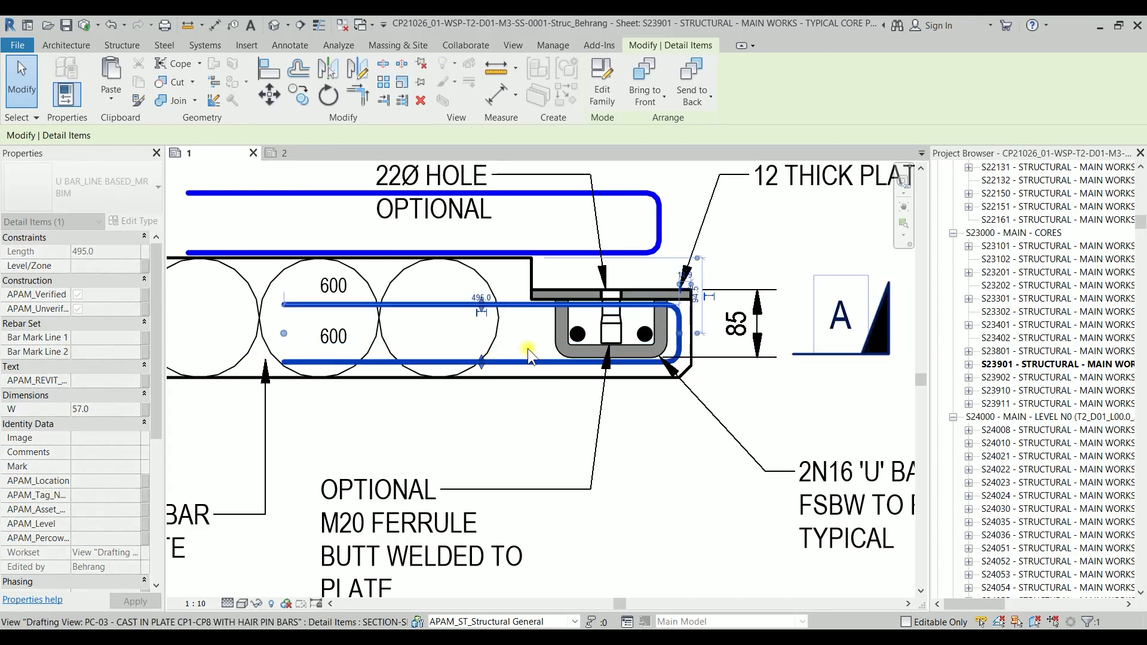
click(568, 332)
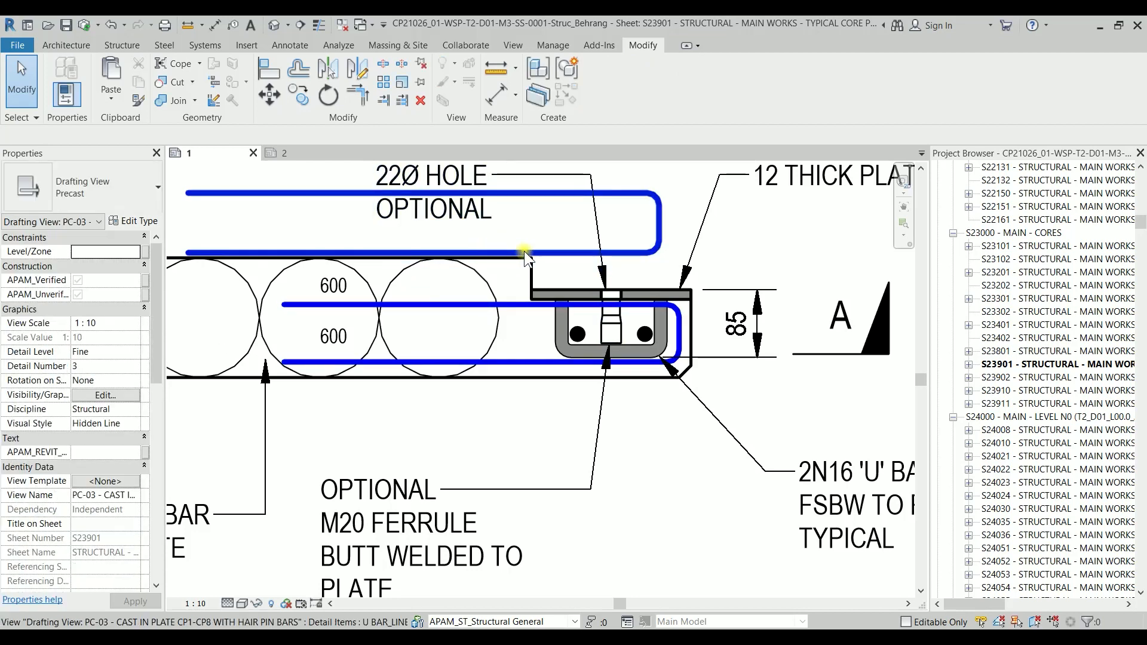
Delete the first U bar placed above section A-A.
click(584, 251)
key(Delete)
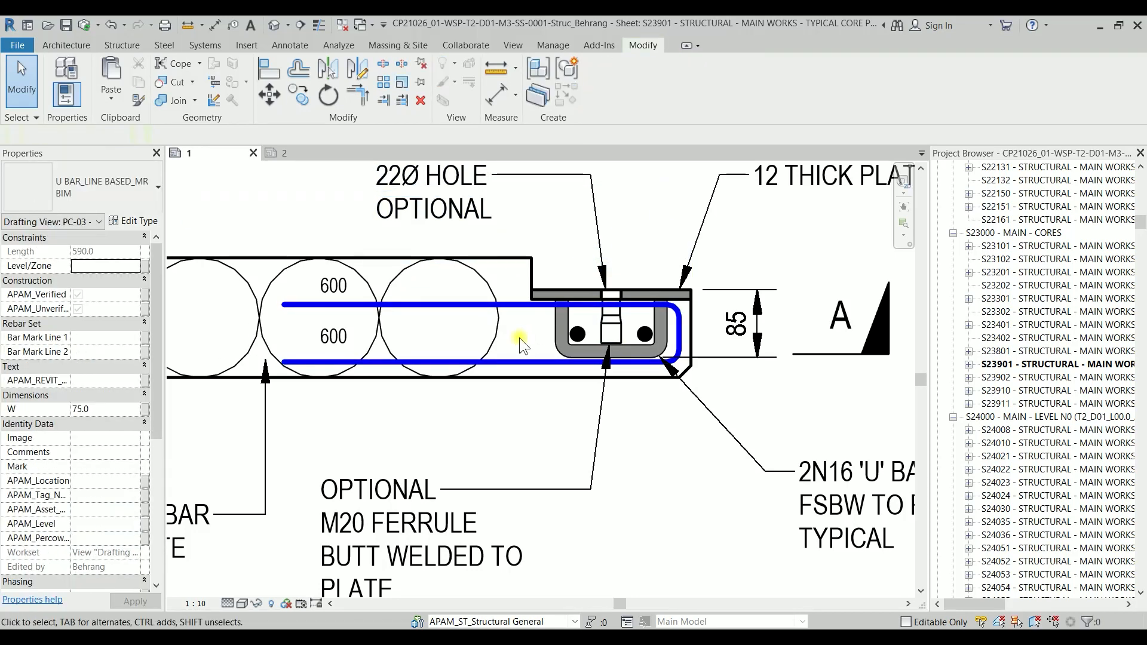
click(518, 338)
scroll(630, 412, down, 2)
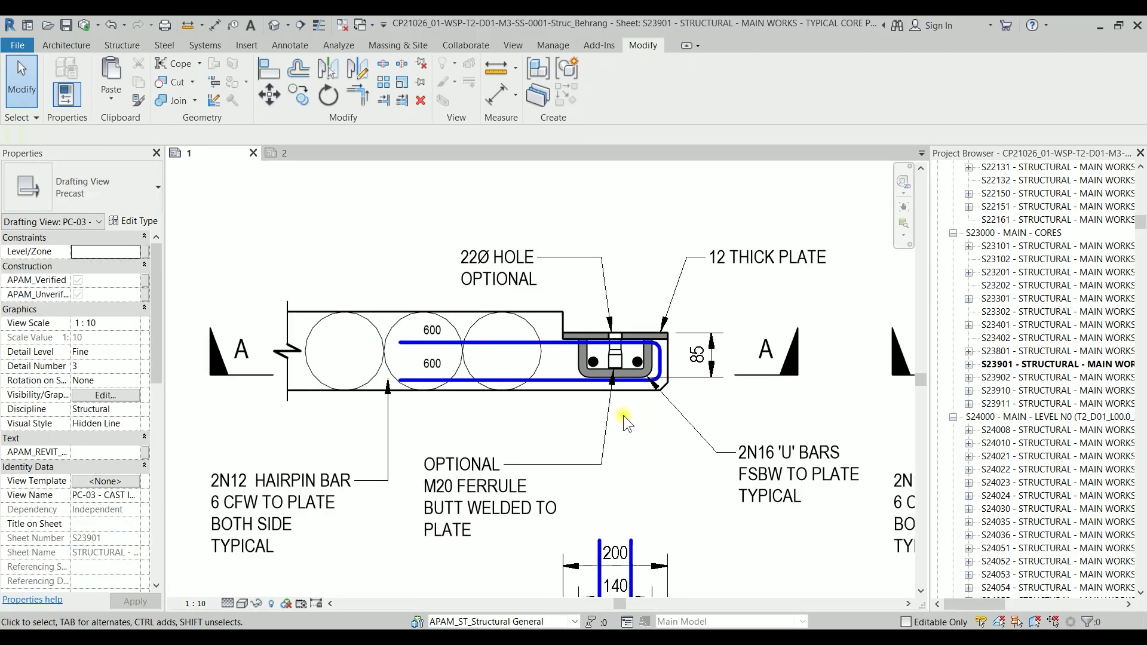
middle_drag(622, 414, 611, 376)
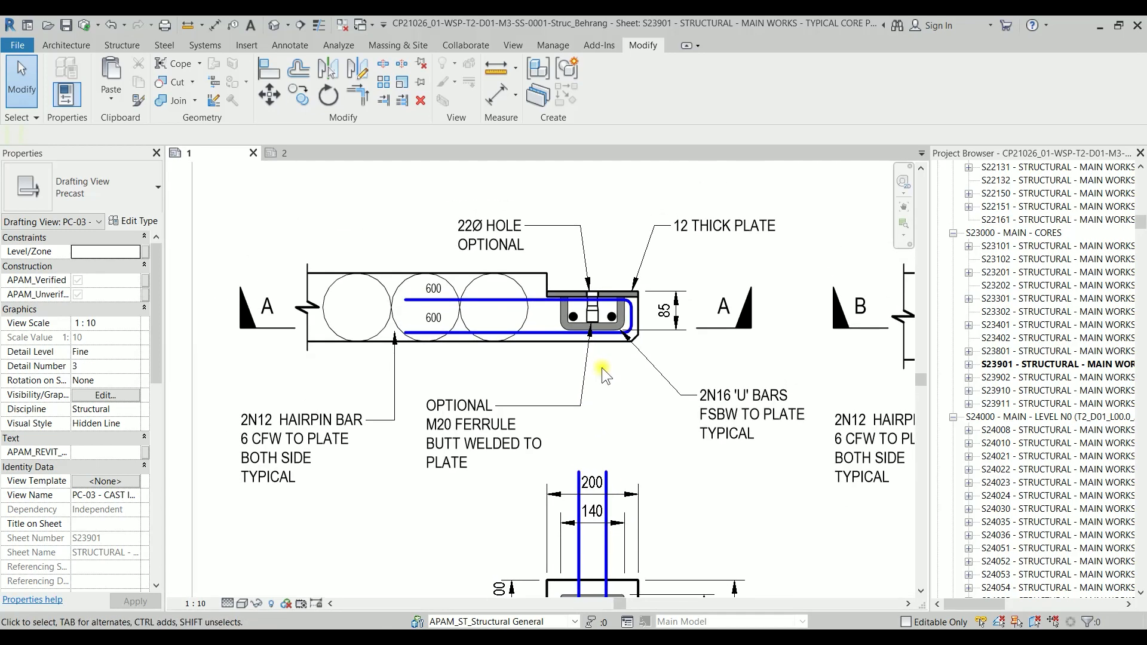